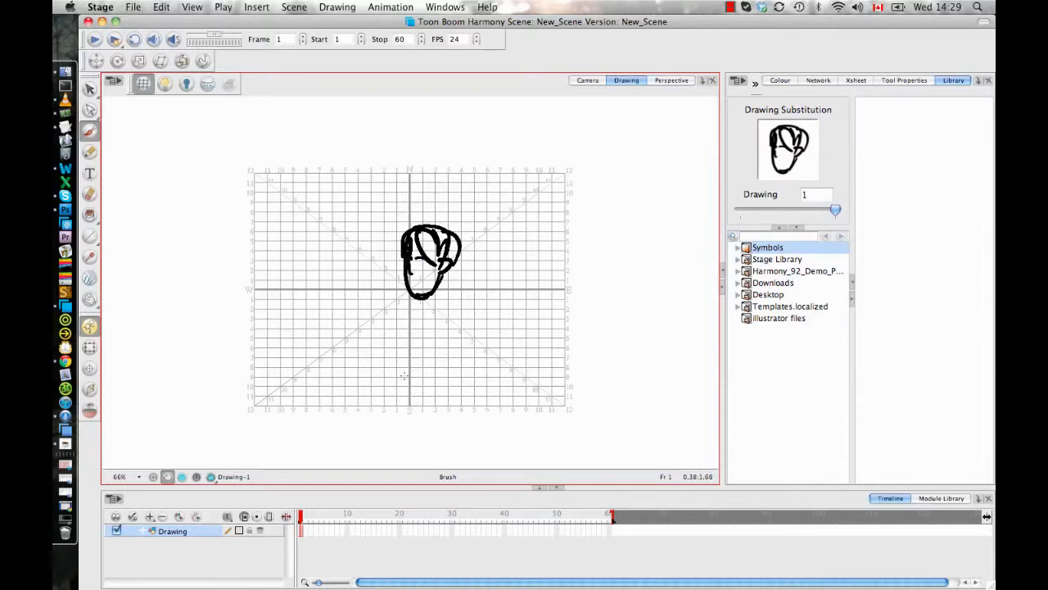
- With the light table on, brush two neck strokes below the head on a new layer and a torso outline on another new layer
{"action": "left_click", "coordinate": [179, 517]}
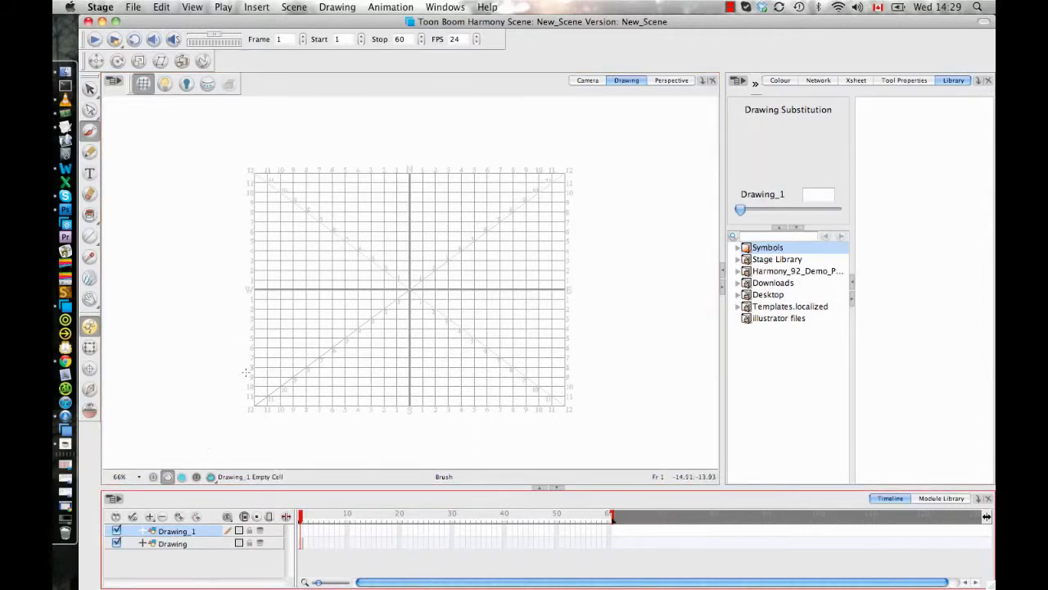
{"action": "left_click", "coordinate": [166, 86]}
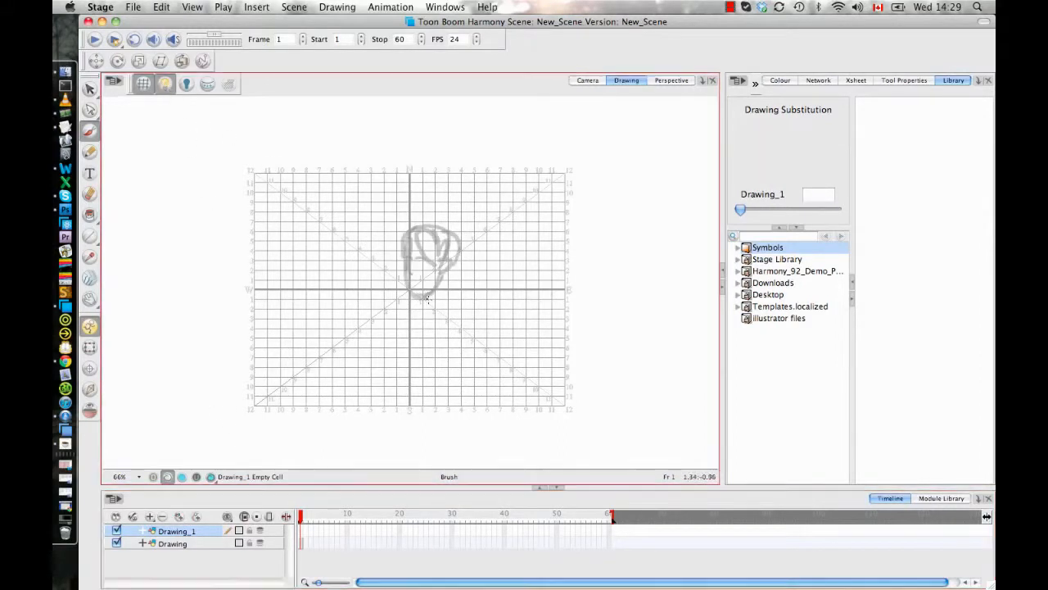
{"action": "left_click_drag", "start_coordinate": [428, 300], "coordinate": [453, 306]}
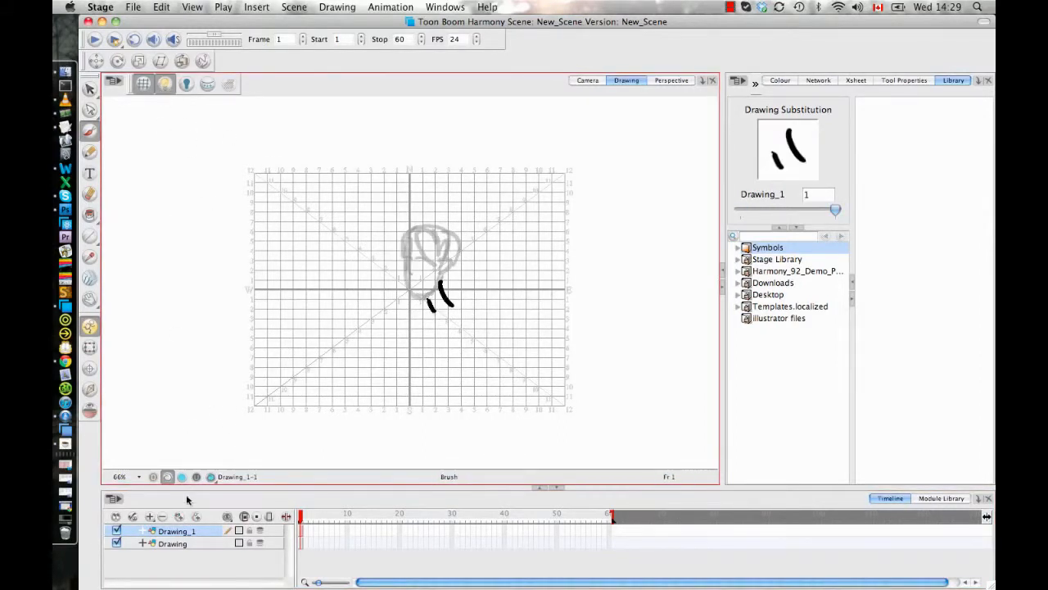
{"action": "left_click", "coordinate": [179, 518]}
{"action": "mouse_move", "coordinate": [429, 316]}
{"action": "left_mouse_down"}
{"action": "mouse_move", "coordinate": [445, 371]}
{"action": "mouse_move", "coordinate": [435, 401]}
{"action": "mouse_move", "coordinate": [463, 361]}
{"action": "left_mouse_up"}
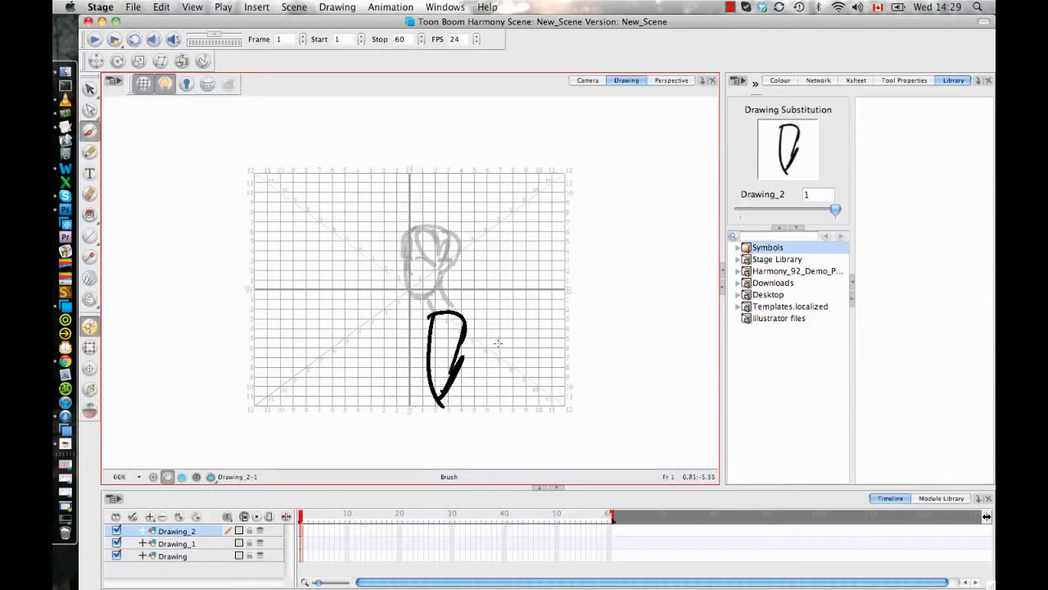
- Switch to the Camera view with the Transform tool and deselect the torso so the whole figure is shown in the frame
{"action": "left_click", "coordinate": [587, 80]}
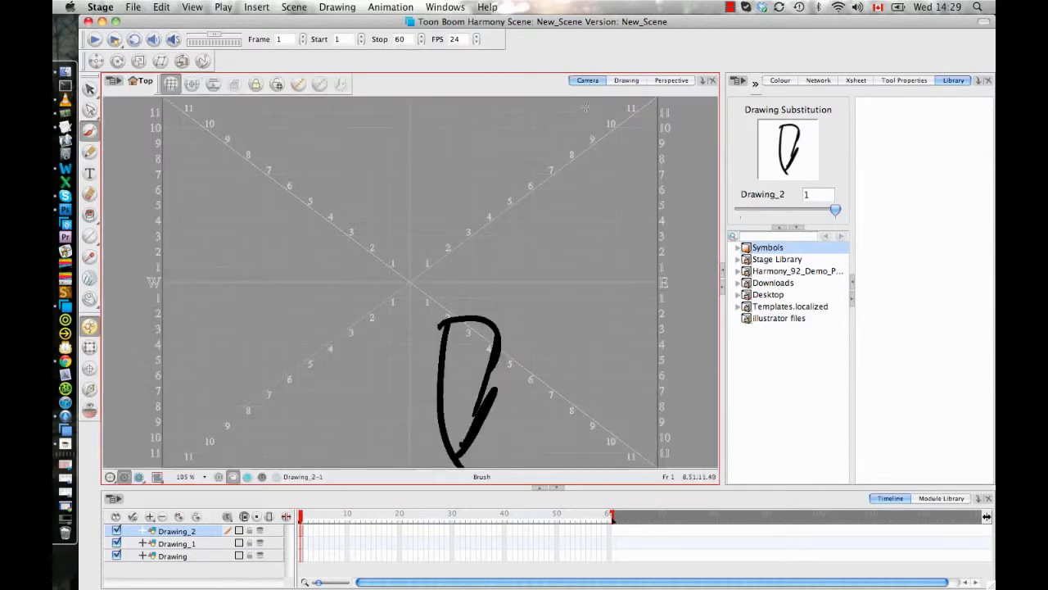
{"action": "left_click", "coordinate": [89, 348]}
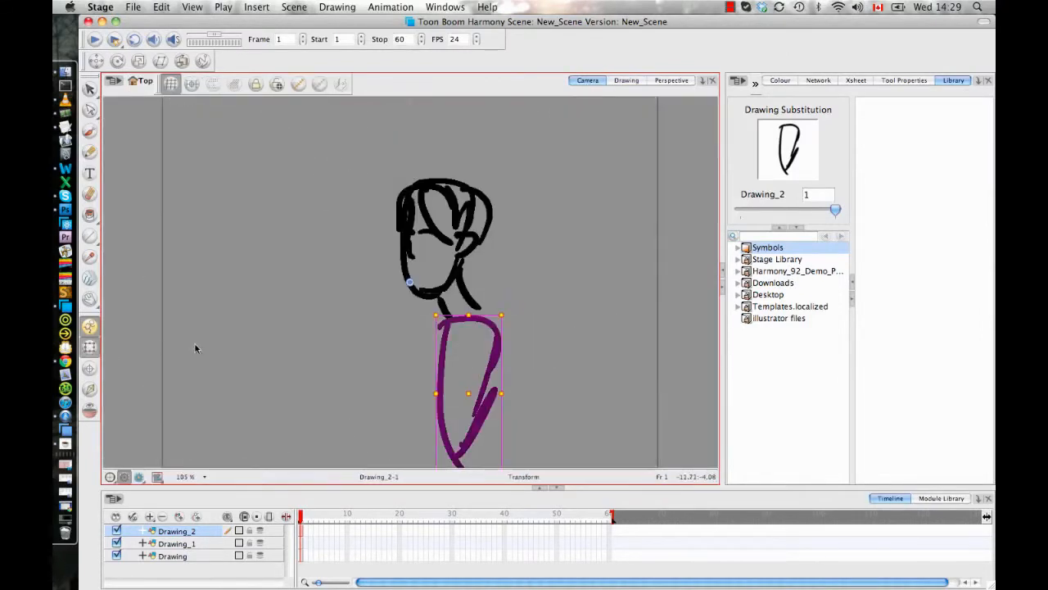
{"action": "left_click", "coordinate": [156, 307]}
{"action": "scroll", "coordinate": [525, 267], "scroll_direction": "up", "scroll_amount": 3}
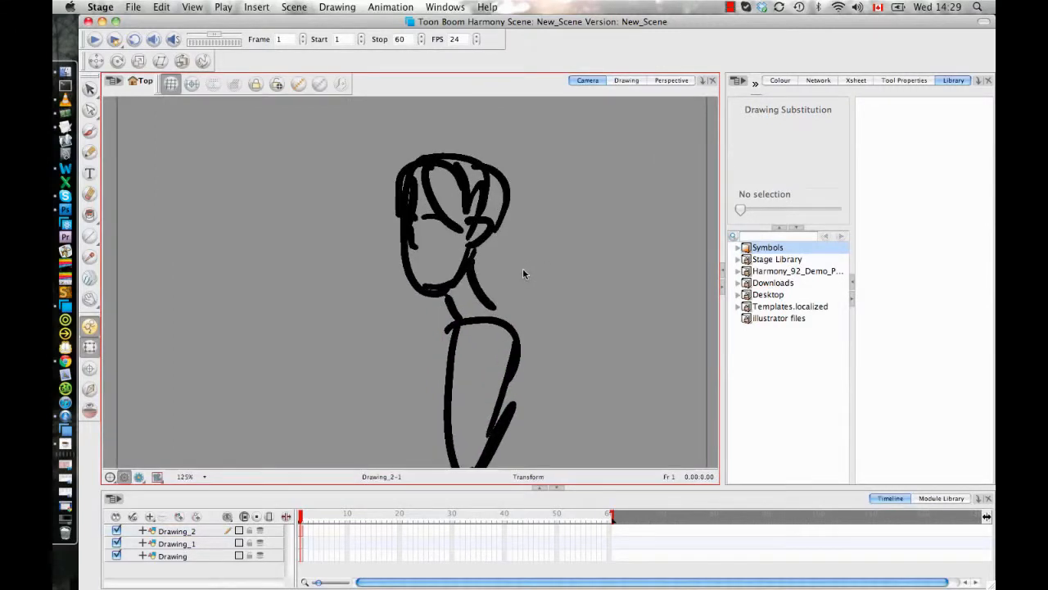
{"action": "scroll", "coordinate": [522, 270], "scroll_direction": "down", "scroll_amount": 8}
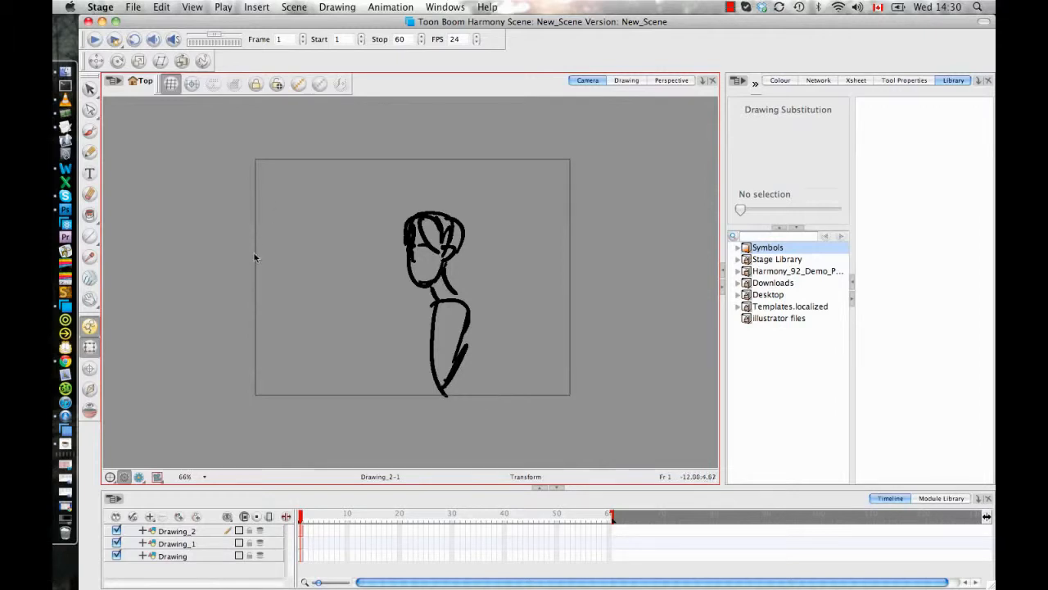
- Parent the head layer Drawing to the neck layer Drawing_1
{"action": "left_click", "coordinate": [300, 556]}
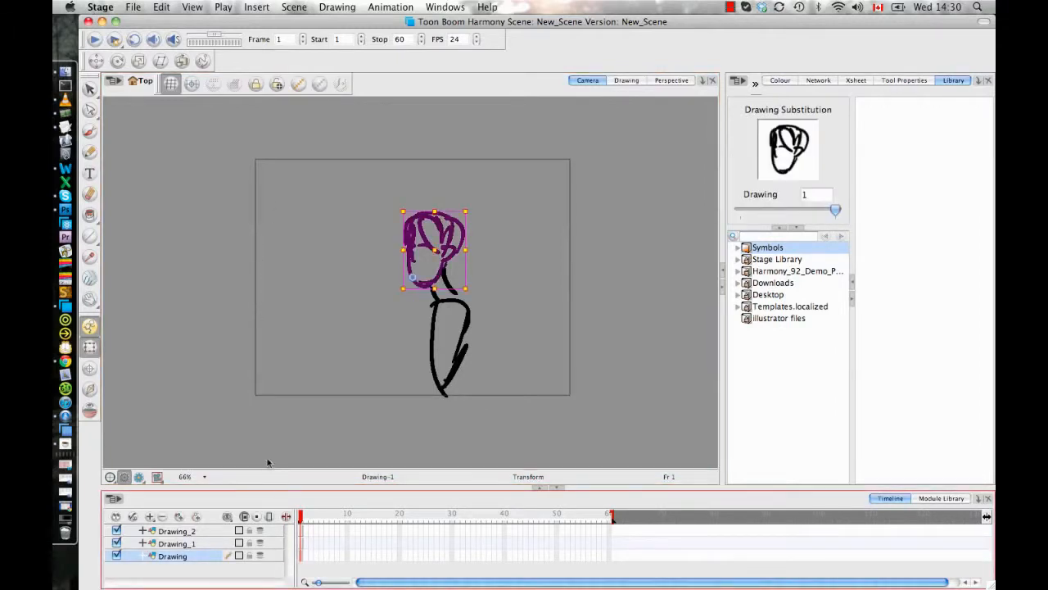
{"action": "left_click", "coordinate": [204, 546]}
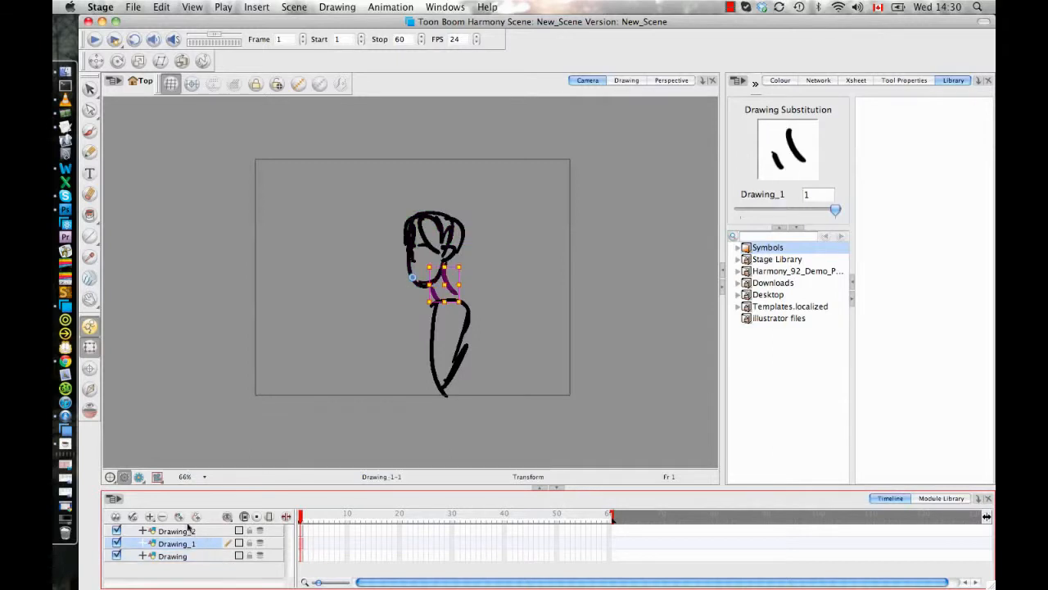
{"action": "left_click", "coordinate": [189, 557]}
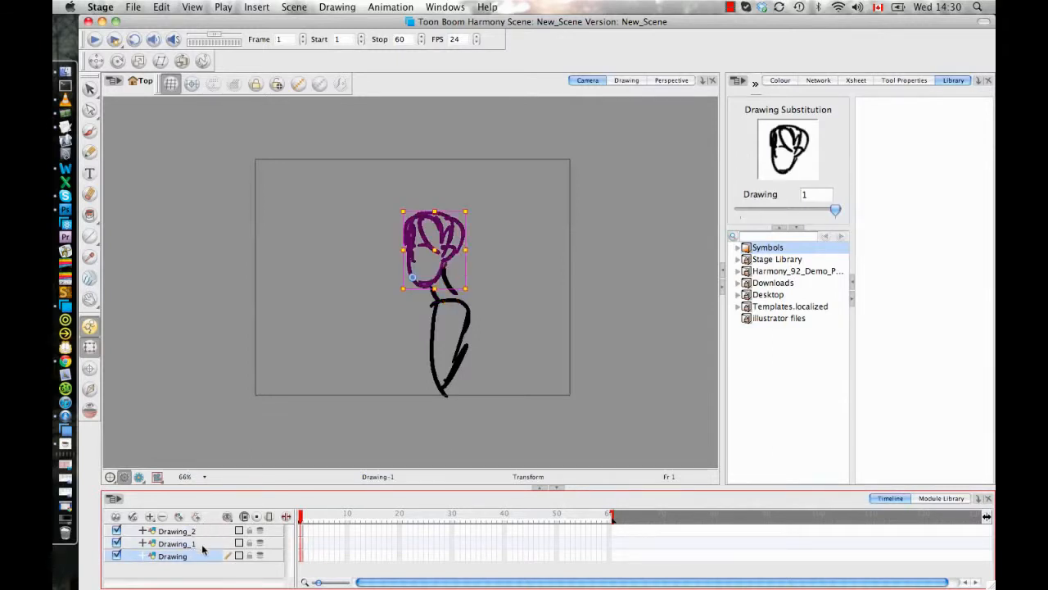
{"action": "left_click_drag", "start_coordinate": [198, 556], "coordinate": [204, 545]}
- Place the neck layer's pivot at the base of the neck and the head layer's pivot where the head meets the neck
{"action": "left_click", "coordinate": [205, 545]}
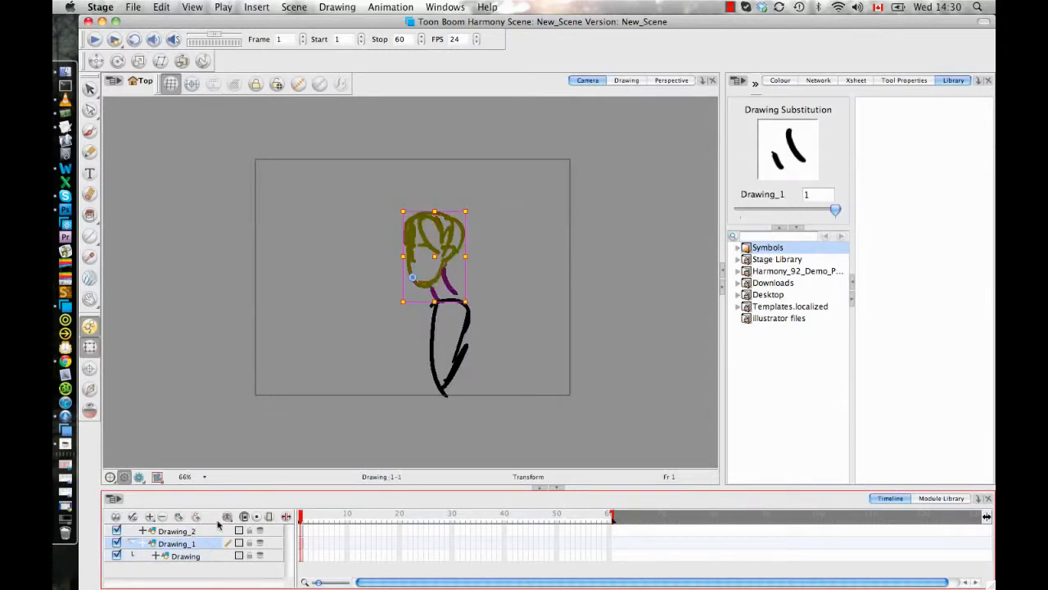
{"action": "left_click", "coordinate": [90, 370]}
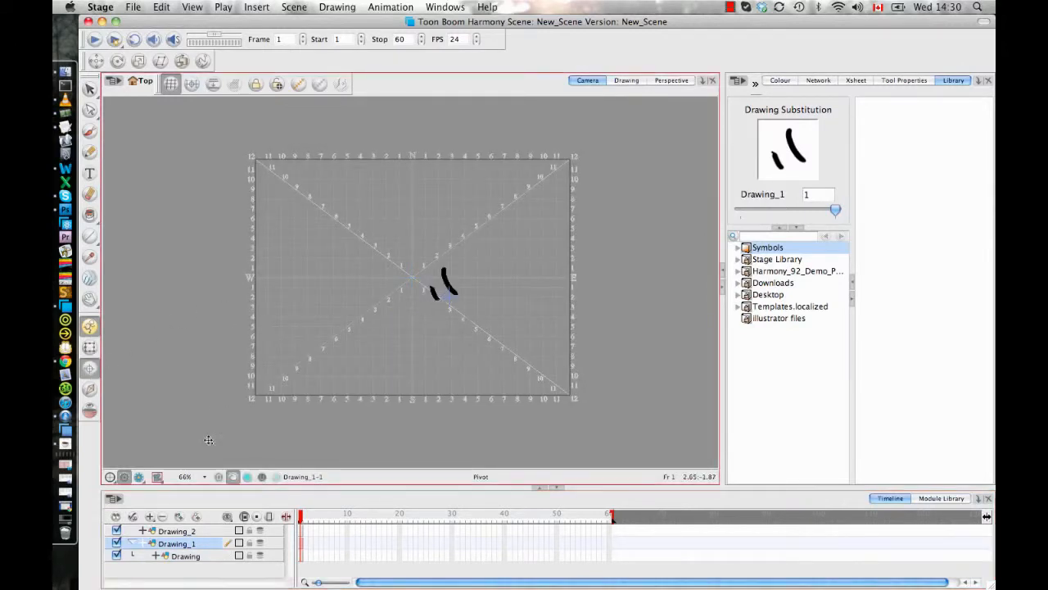
{"action": "left_click", "coordinate": [187, 556]}
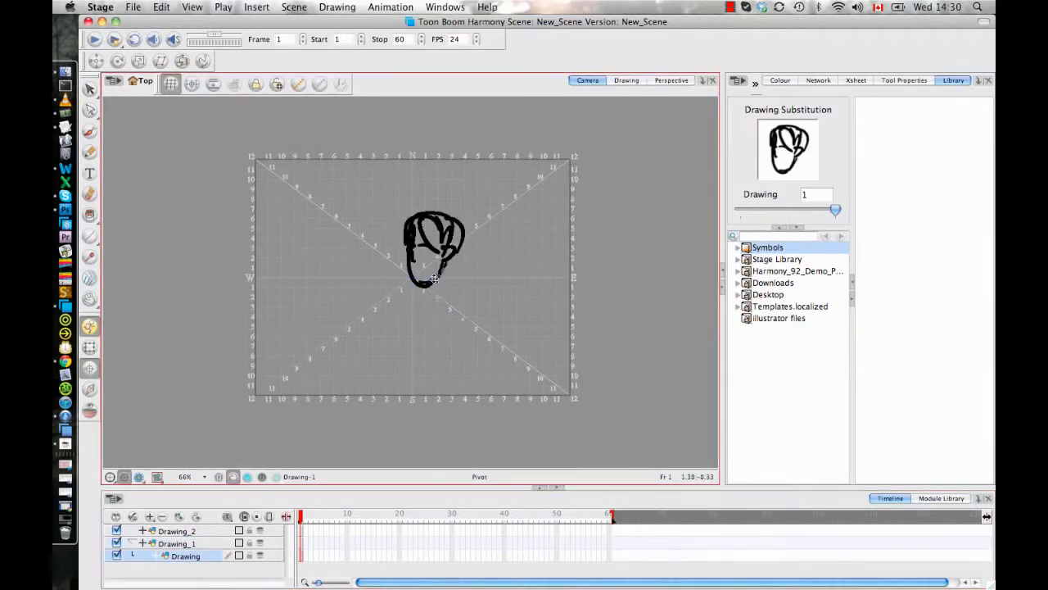
{"action": "left_click", "coordinate": [90, 345]}
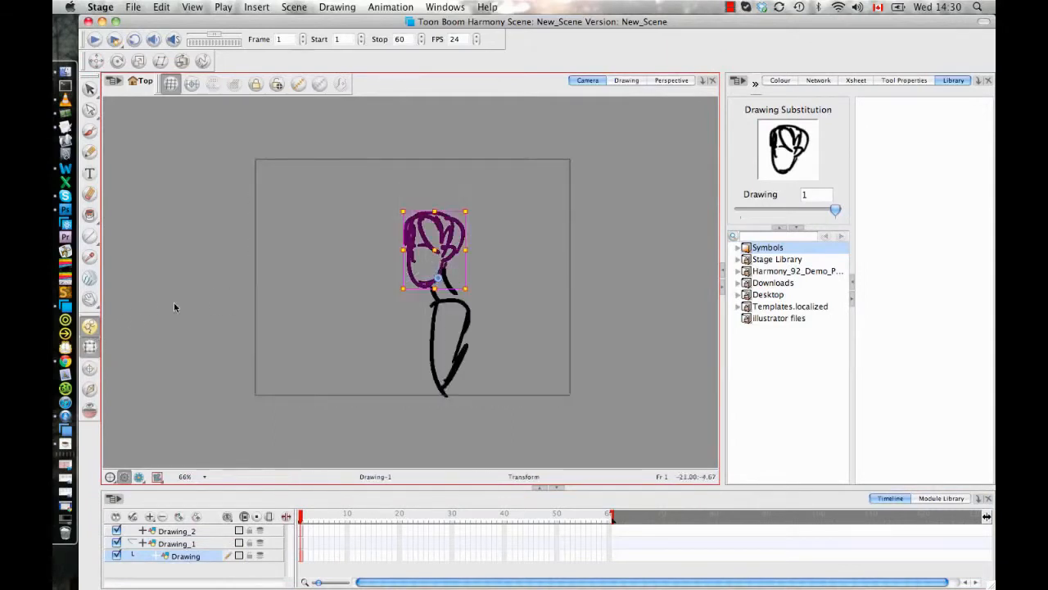
- Test the hierarchy by rotating the neck with its attached head, undo the rotation and clear the selection
{"action": "left_click", "coordinate": [189, 544]}
{"action": "left_click_drag", "start_coordinate": [473, 206], "coordinate": [506, 213]}
{"action": "key", "text": "super+z"}
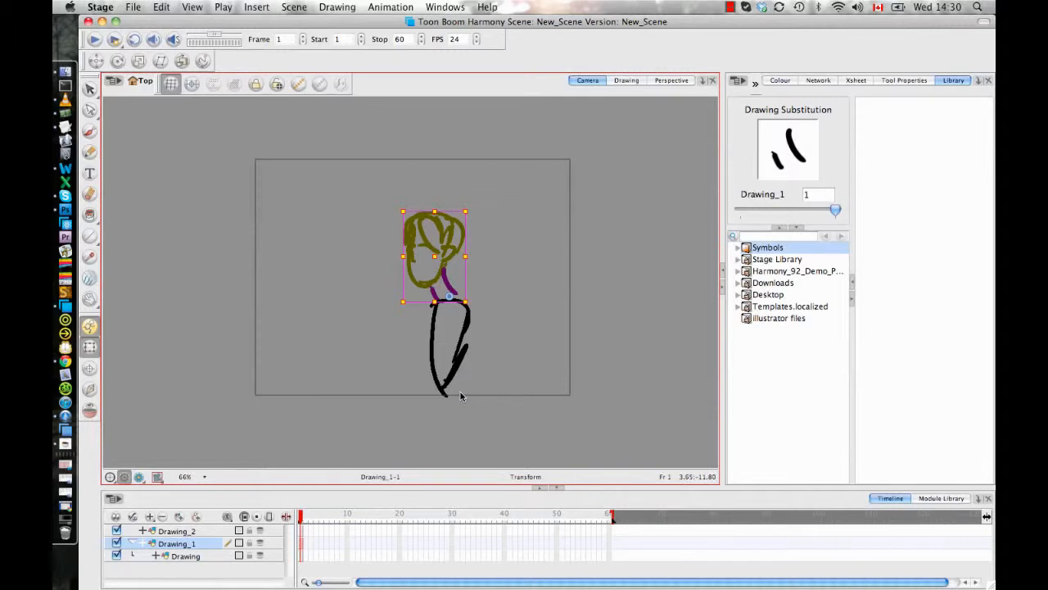
{"action": "left_click", "coordinate": [479, 374]}
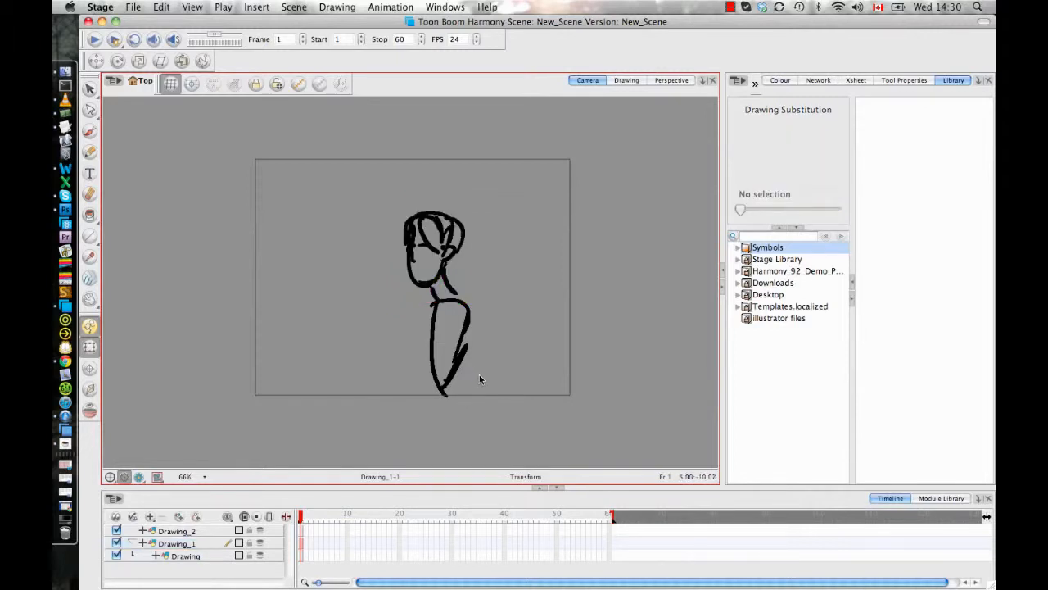
- Create a symbol named Head from the head drawing's cell in frame 1
{"action": "left_click", "coordinate": [206, 557]}
{"action": "left_click", "coordinate": [161, 7]}
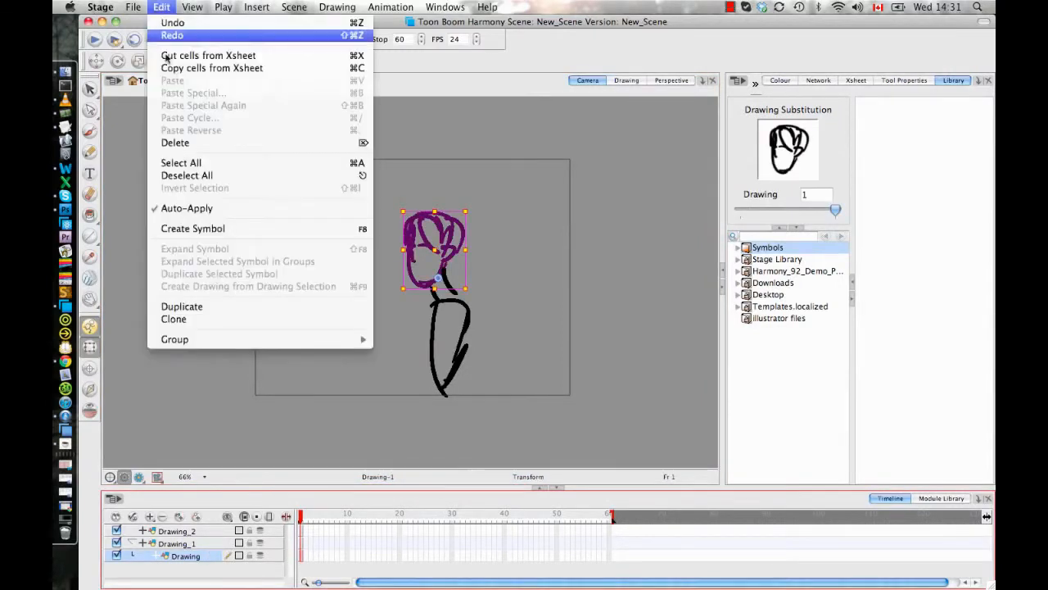
{"action": "left_click", "coordinate": [204, 229]}
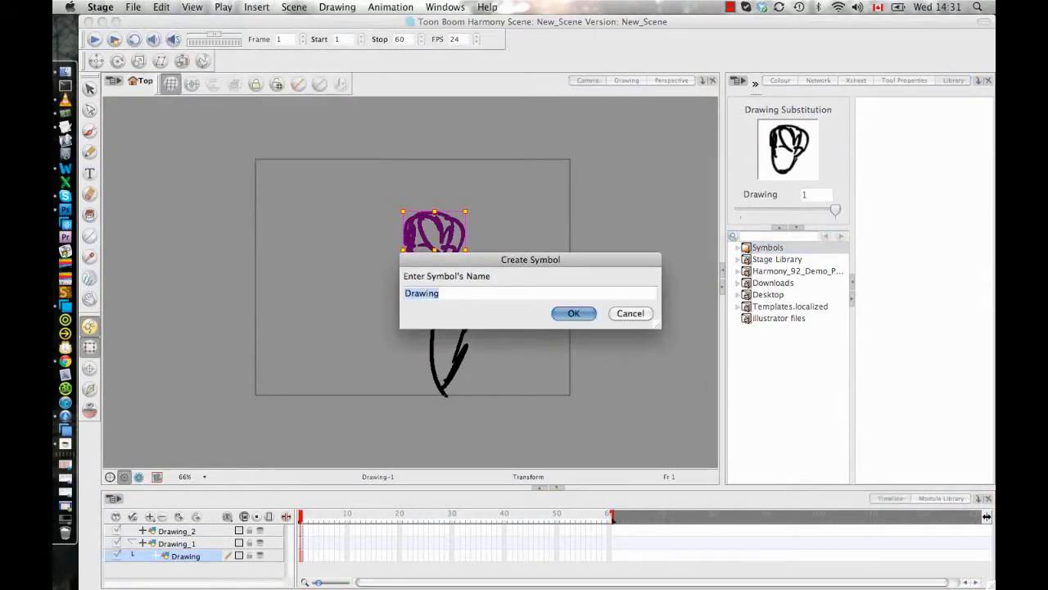
{"action": "left_click_drag", "start_coordinate": [572, 271], "coordinate": [704, 375]}
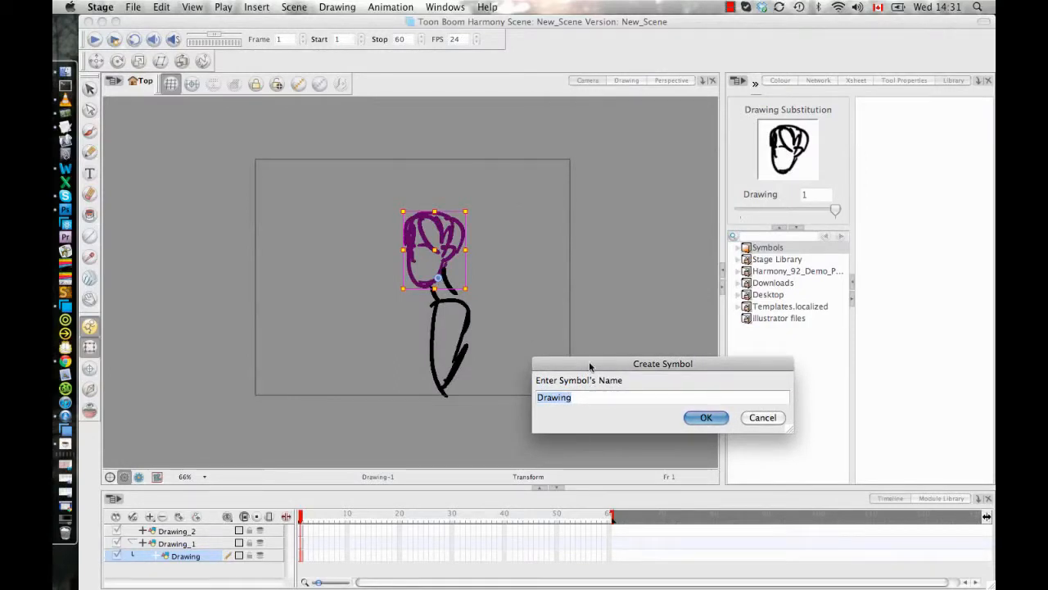
{"action": "type", "text": "Head"}
{"action": "key", "text": "Return"}
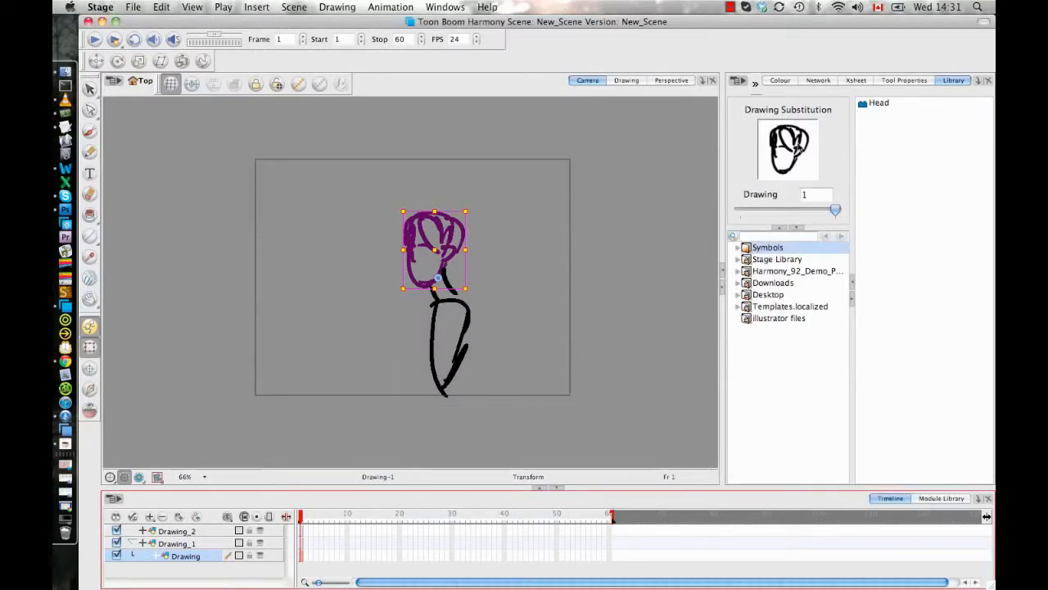
{"action": "left_click", "coordinate": [485, 297]}
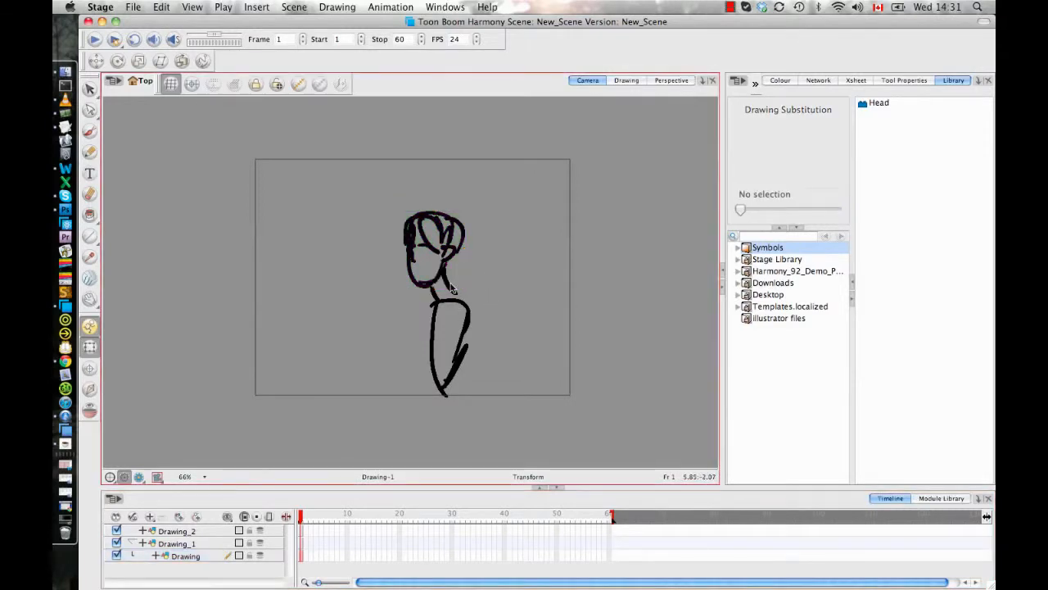
{"action": "left_click", "coordinate": [461, 270]}
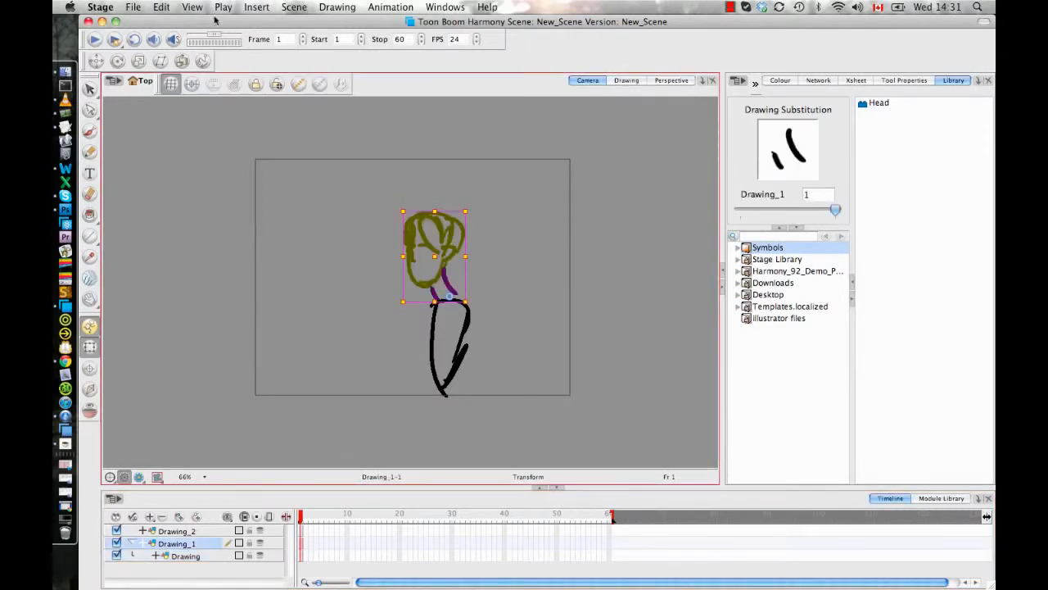
{"action": "left_click", "coordinate": [161, 6]}
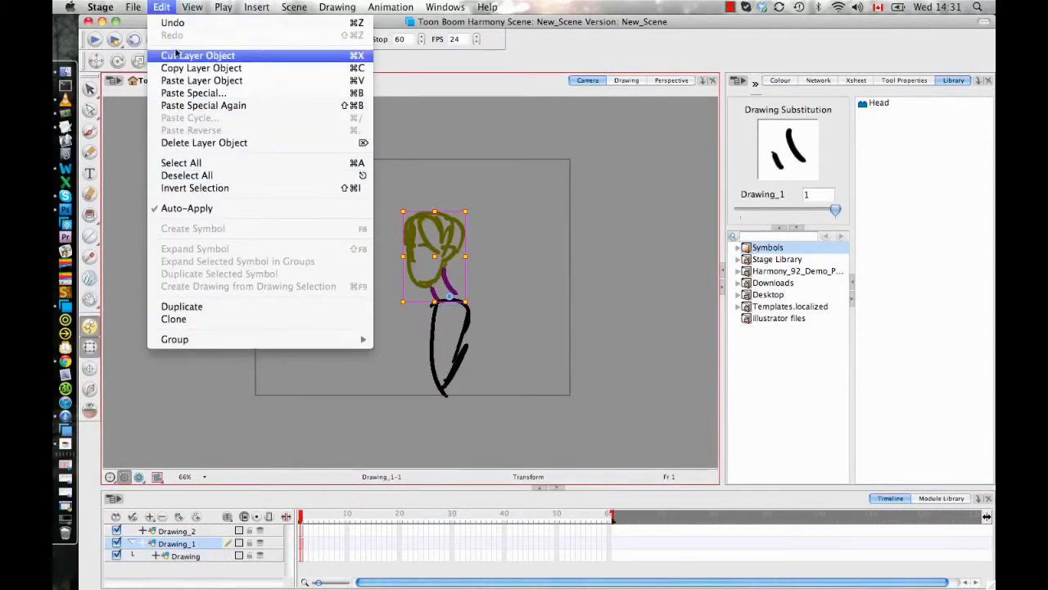
{"action": "left_click", "coordinate": [418, 326]}
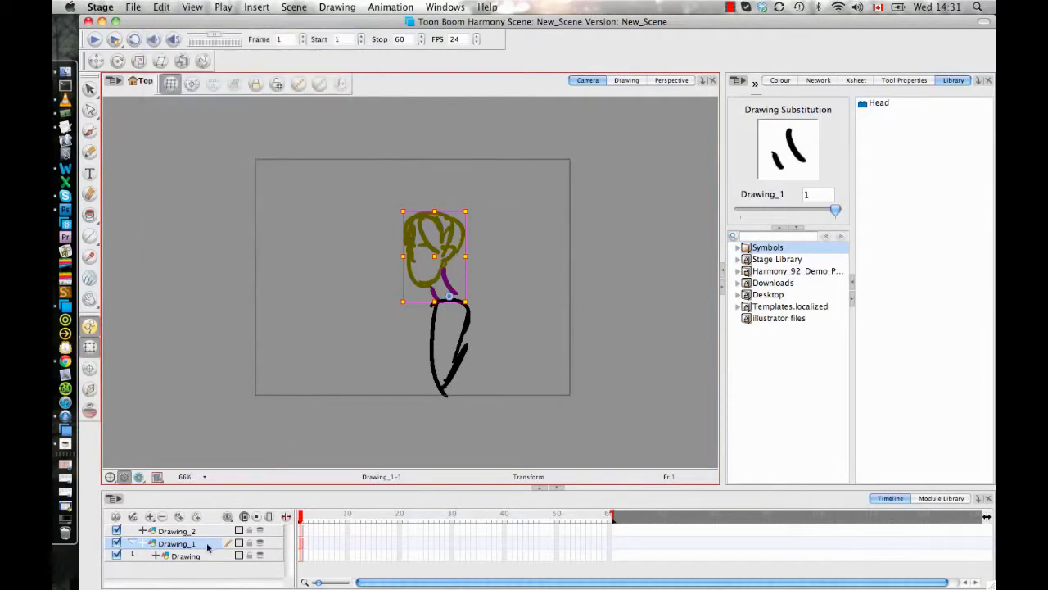
{"action": "left_click", "coordinate": [89, 130]}
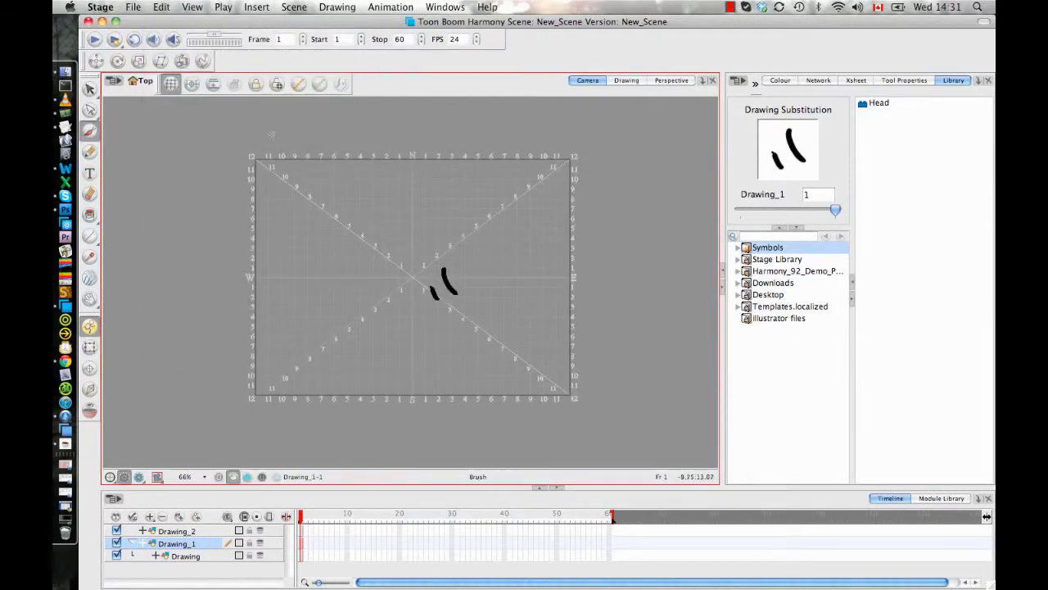
{"action": "left_click", "coordinate": [164, 7]}
{"action": "left_click", "coordinate": [171, 8]}
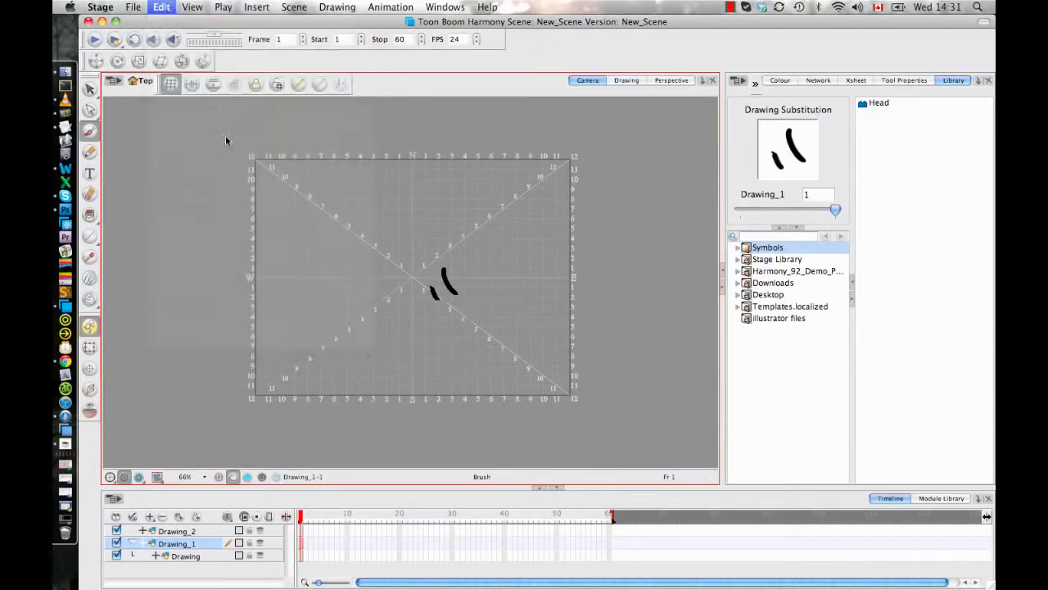
- Create a symbol named Neck from Drawing_1's cell in frame 1
{"action": "left_click", "coordinate": [302, 545]}
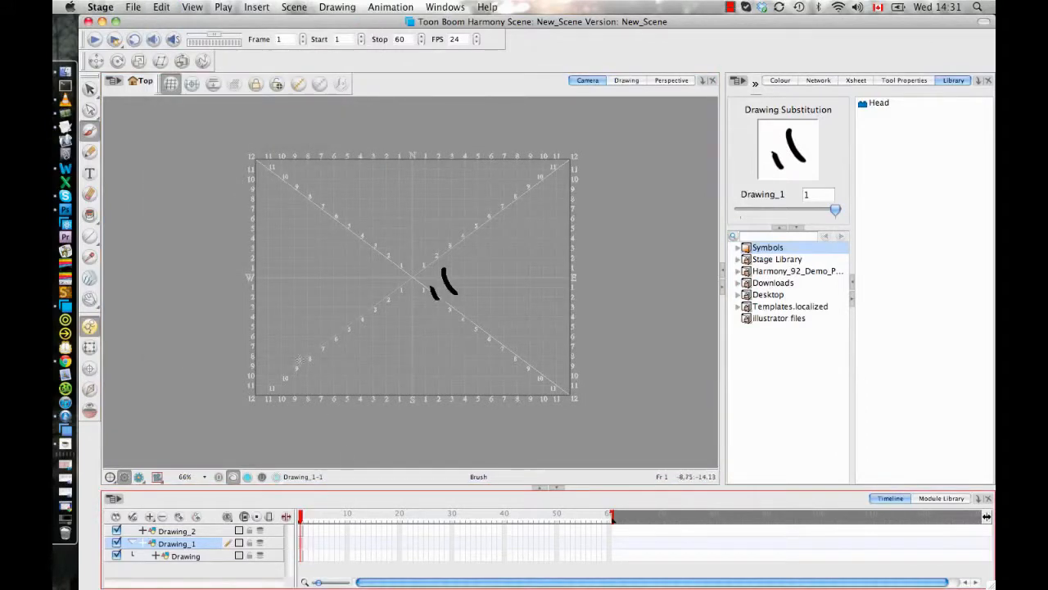
{"action": "left_click", "coordinate": [161, 7]}
{"action": "left_click", "coordinate": [193, 229]}
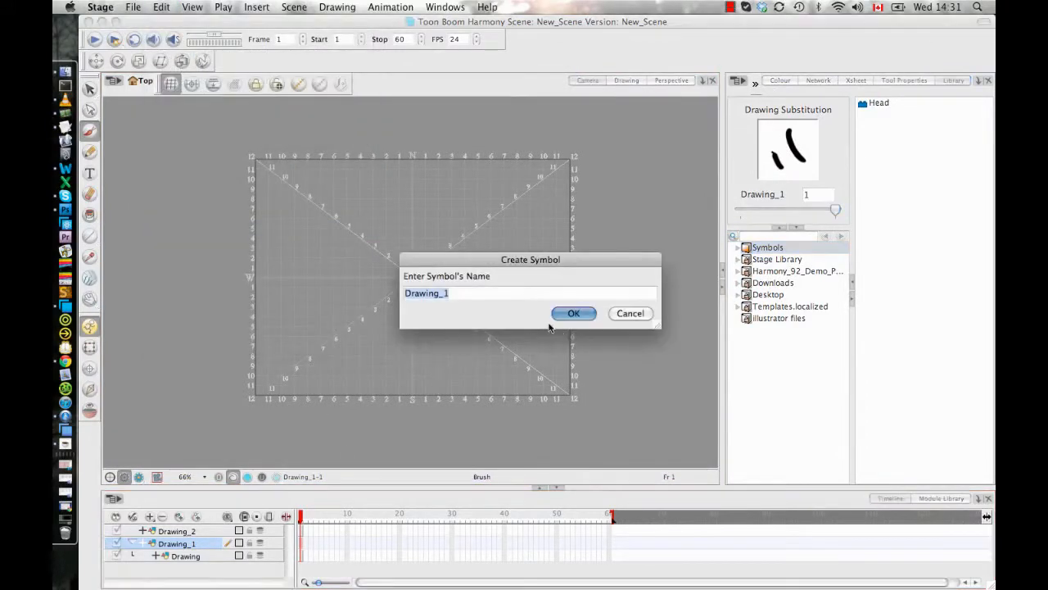
{"action": "type", "text": "Neck"}
{"action": "key", "text": "Return"}
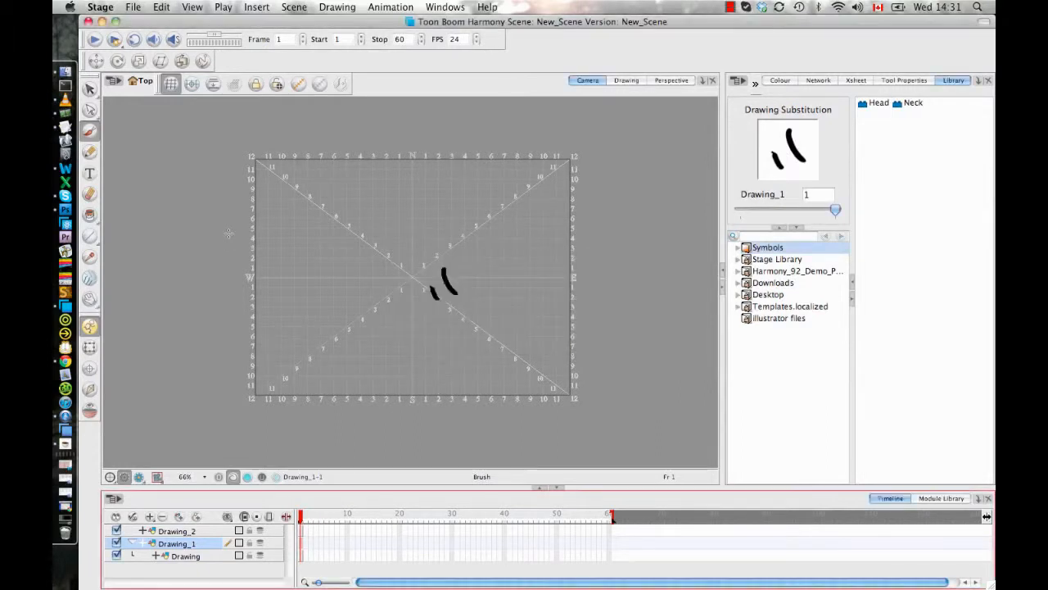
- Create a symbol named Torso from Drawing_2's cell in frame 1 and select it in the library for preview
{"action": "left_click", "coordinate": [298, 531]}
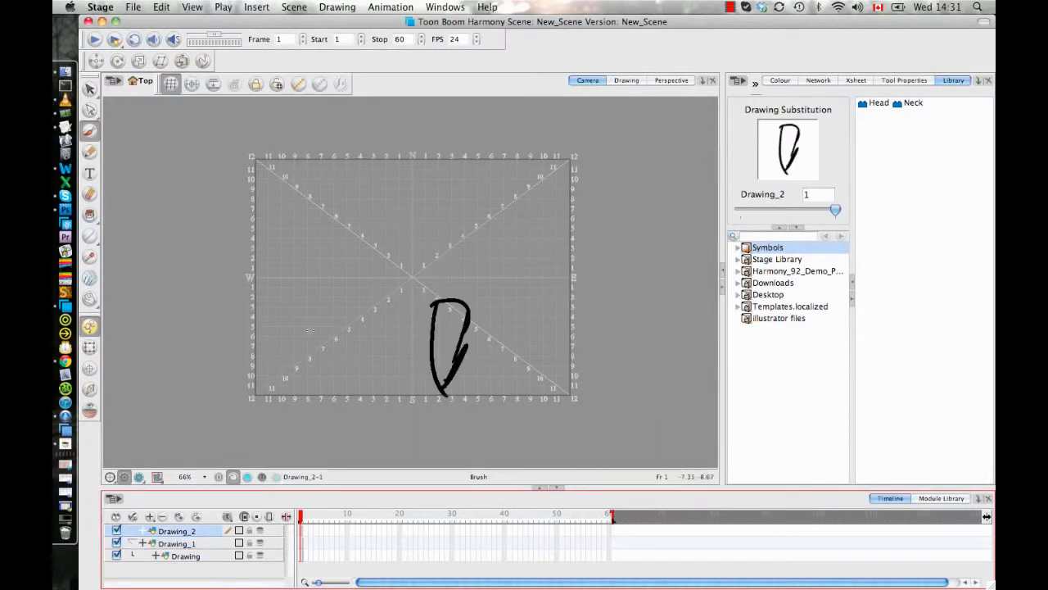
{"action": "left_click", "coordinate": [162, 7]}
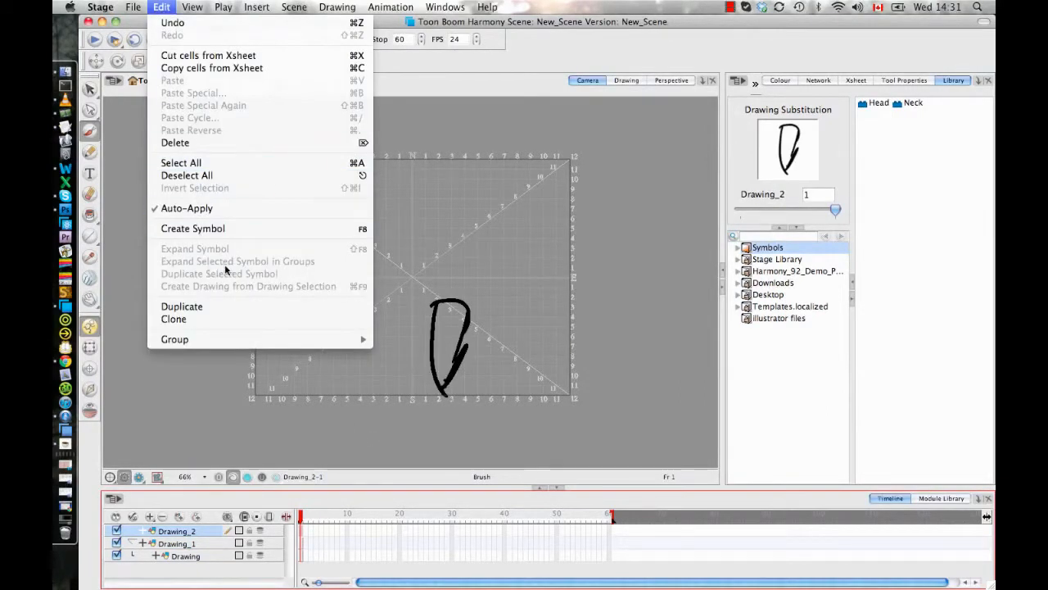
{"action": "left_click", "coordinate": [241, 232]}
{"action": "type", "text": "Torso"}
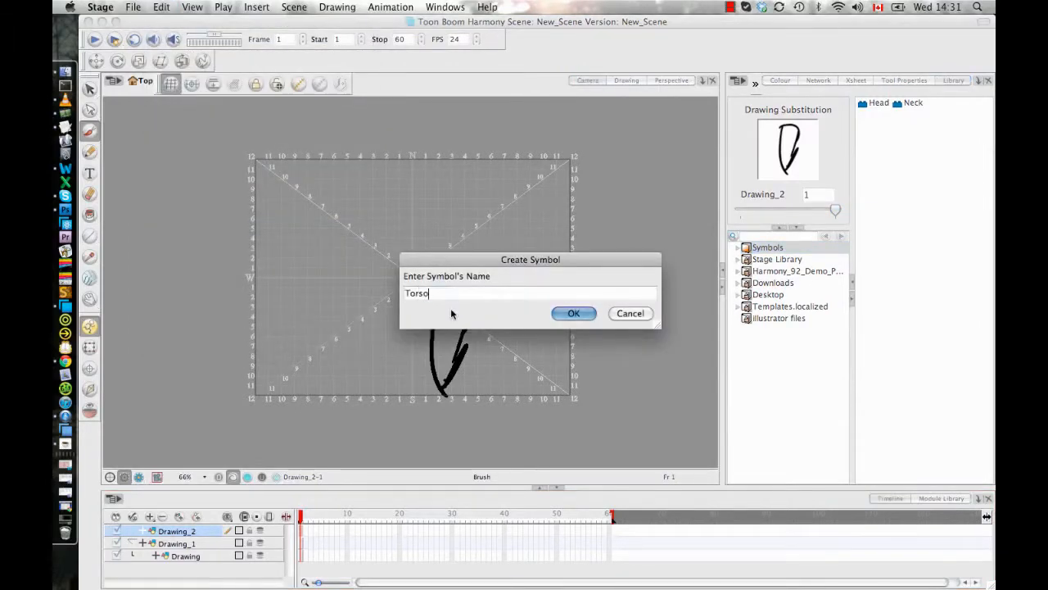
{"action": "key", "text": "Return"}
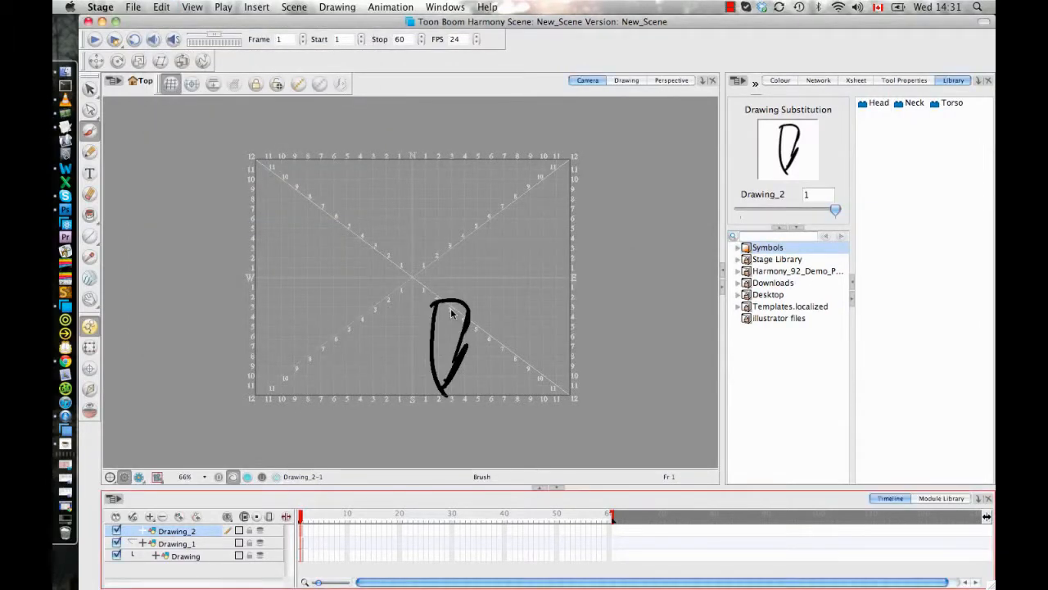
{"action": "left_click", "coordinate": [939, 121]}
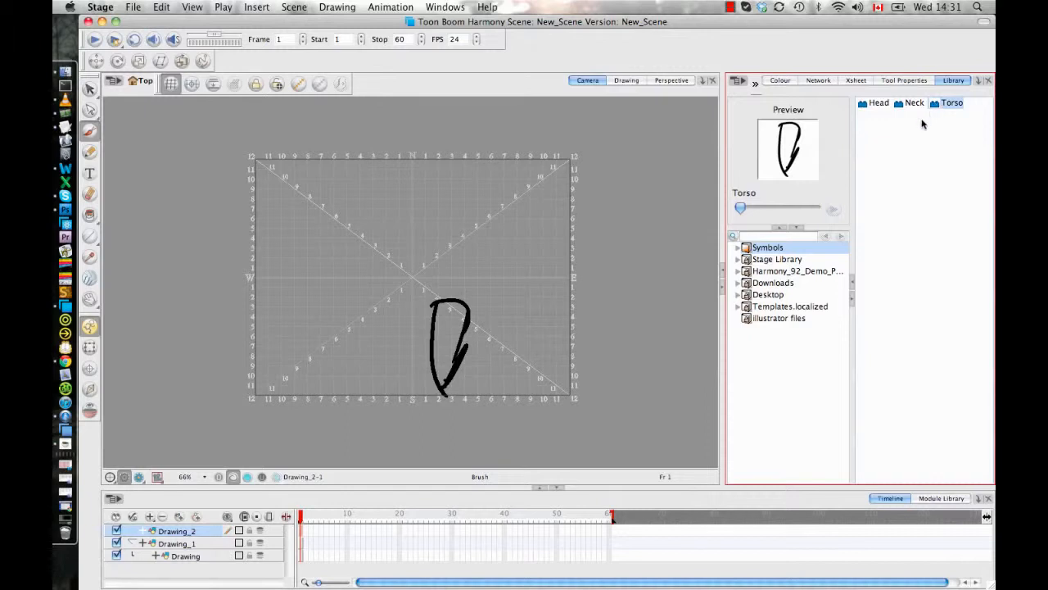
- Open the Torso symbol from the library for editing and add the Neck symbol inside it
{"action": "right_click", "coordinate": [942, 107]}
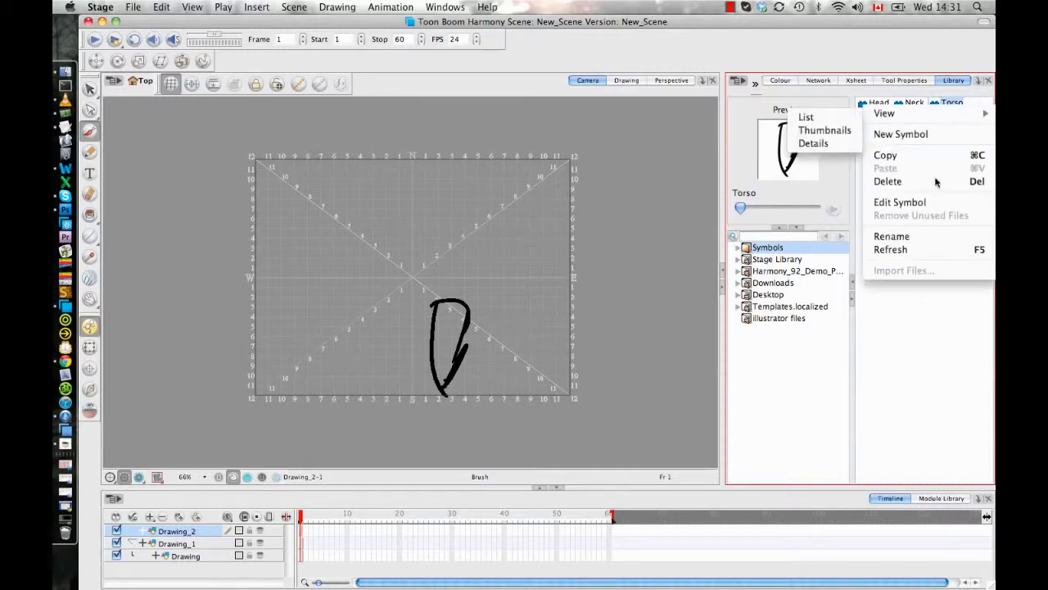
{"action": "left_click", "coordinate": [916, 205]}
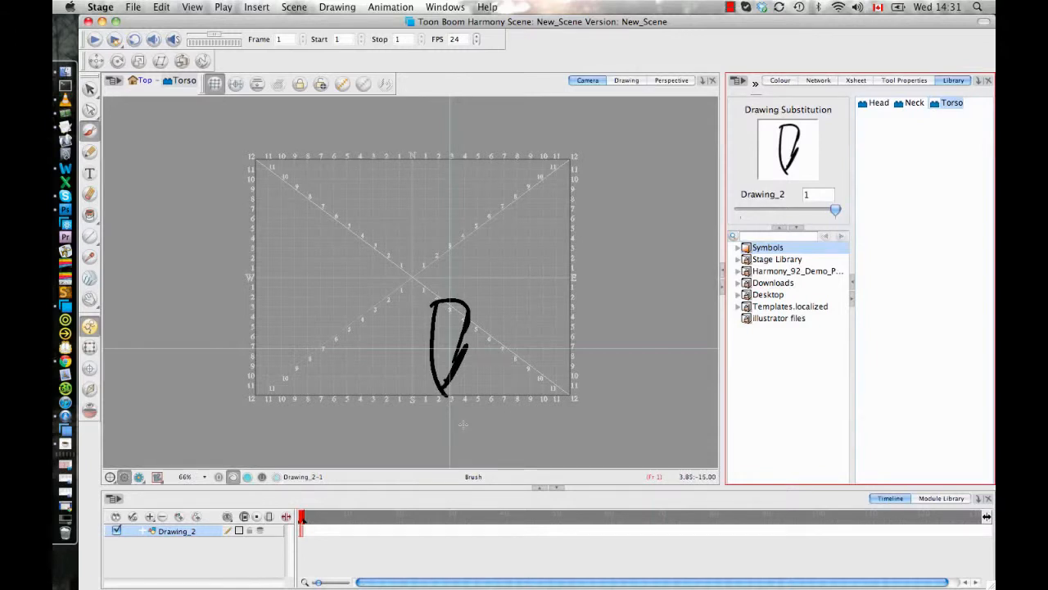
{"action": "left_click", "coordinate": [911, 107]}
{"action": "left_click_drag", "start_coordinate": [781, 151], "coordinate": [532, 232]}
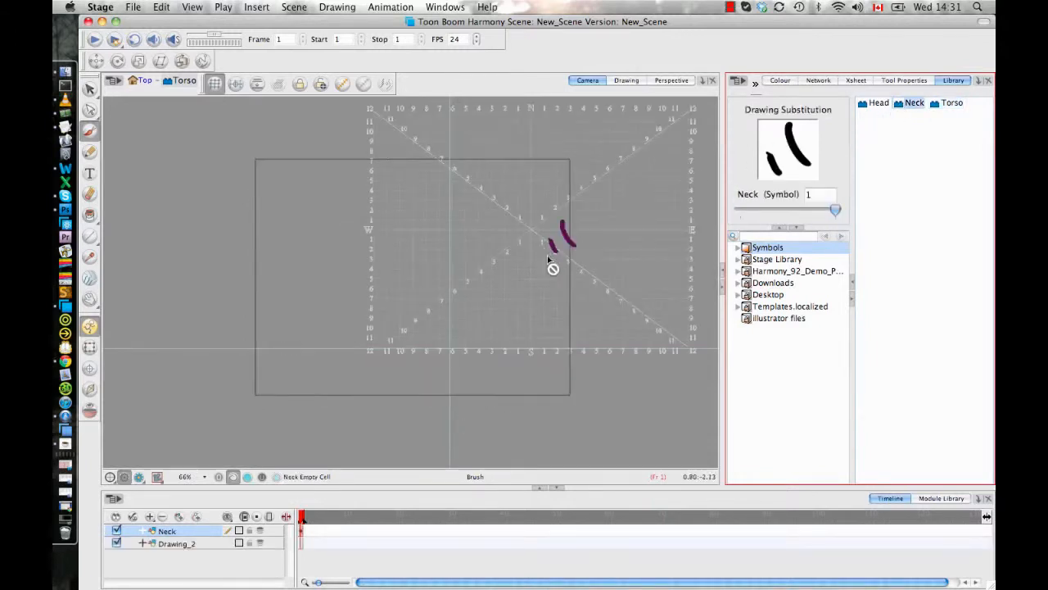
- Move the Neck symbol with the Transform tool so it sits on the upper end of the torso drawing
{"action": "left_click", "coordinate": [91, 347]}
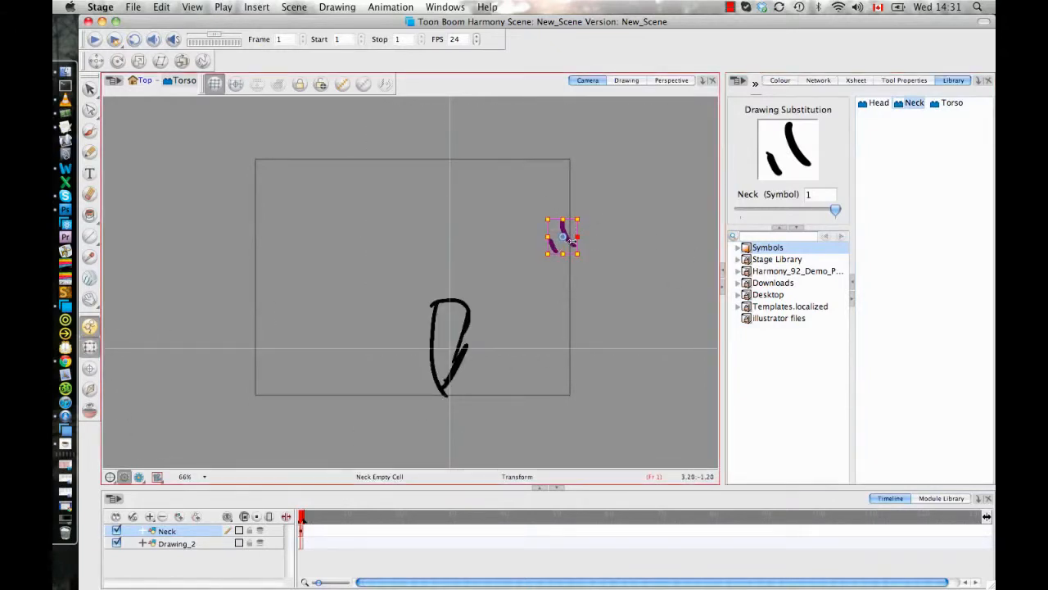
{"action": "mouse_move", "coordinate": [565, 238]}
{"action": "left_mouse_down"}
{"action": "mouse_move", "coordinate": [442, 287]}
{"action": "mouse_move", "coordinate": [439, 301]}
{"action": "left_mouse_up"}
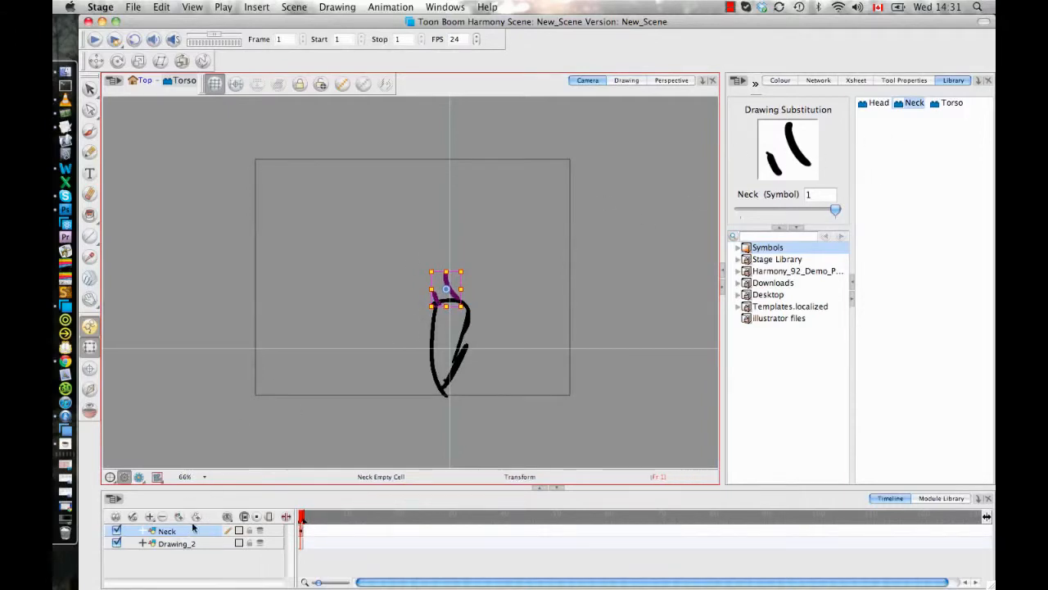
{"action": "left_click_drag", "start_coordinate": [452, 291], "coordinate": [450, 291]}
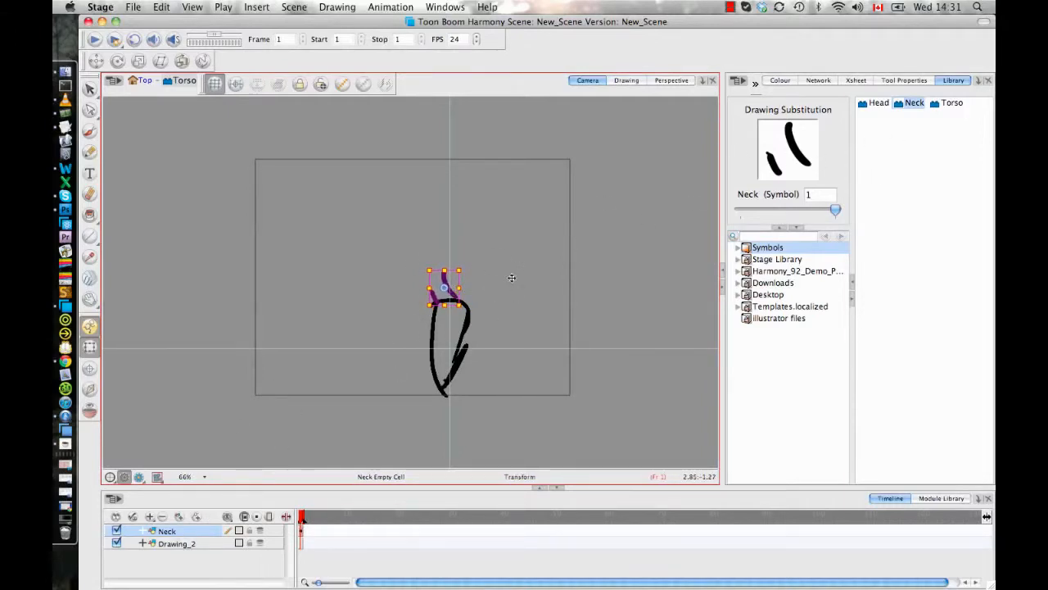
- Open the Neck symbol for editing and place the Head symbol on the upper end of the neck drawing
{"action": "left_click", "coordinate": [895, 107]}
{"action": "right_click", "coordinate": [905, 107]}
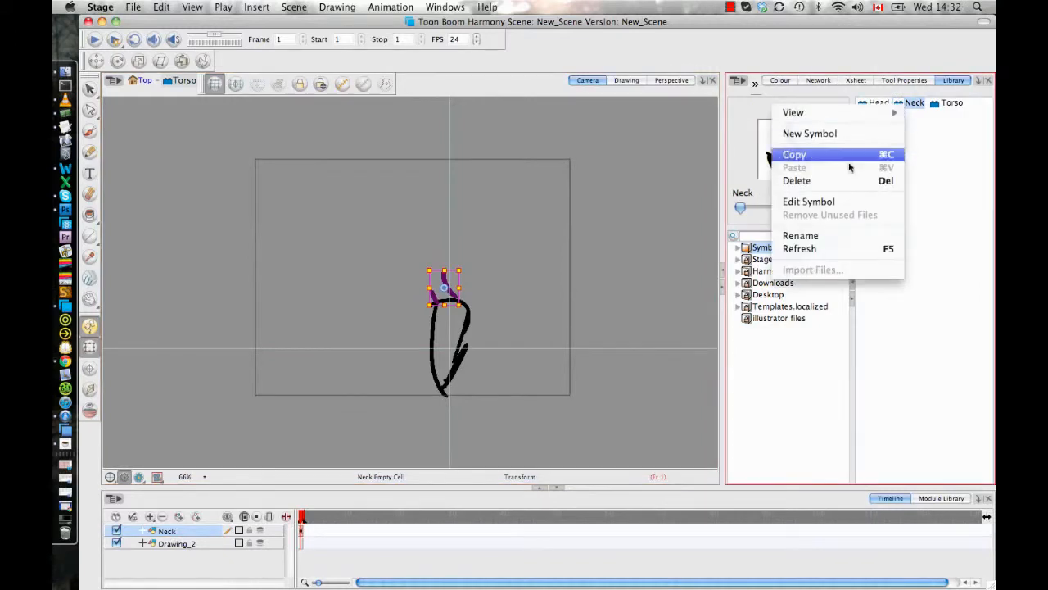
{"action": "left_click", "coordinate": [819, 205]}
{"action": "left_click", "coordinate": [875, 104]}
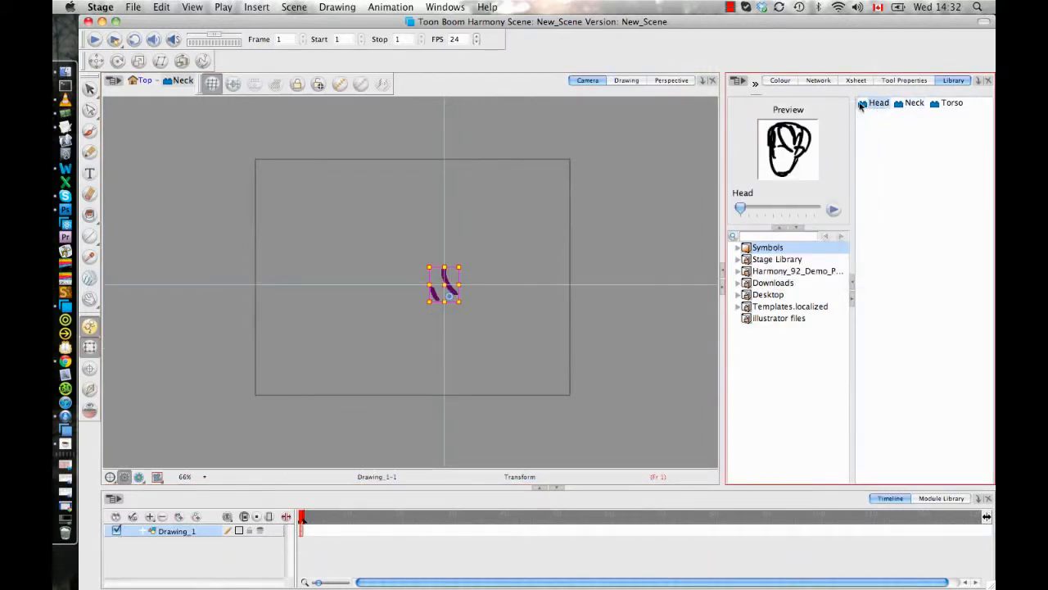
{"action": "mouse_move", "coordinate": [874, 104]}
{"action": "left_mouse_down"}
{"action": "mouse_move", "coordinate": [717, 153]}
{"action": "mouse_move", "coordinate": [500, 243]}
{"action": "mouse_move", "coordinate": [478, 238]}
{"action": "mouse_move", "coordinate": [434, 283]}
{"action": "left_mouse_up"}
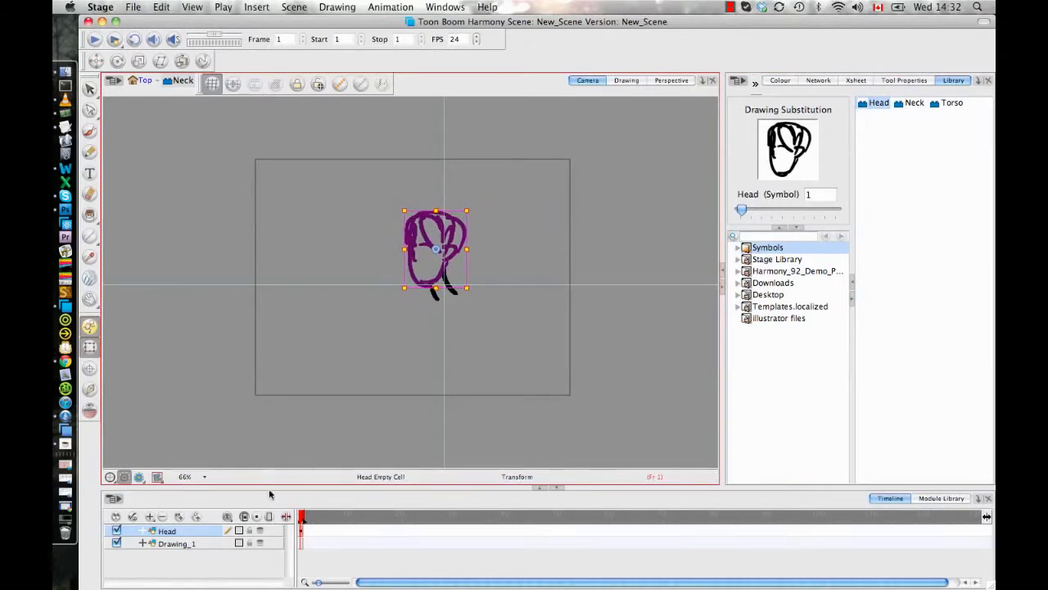
{"action": "left_click", "coordinate": [191, 544]}
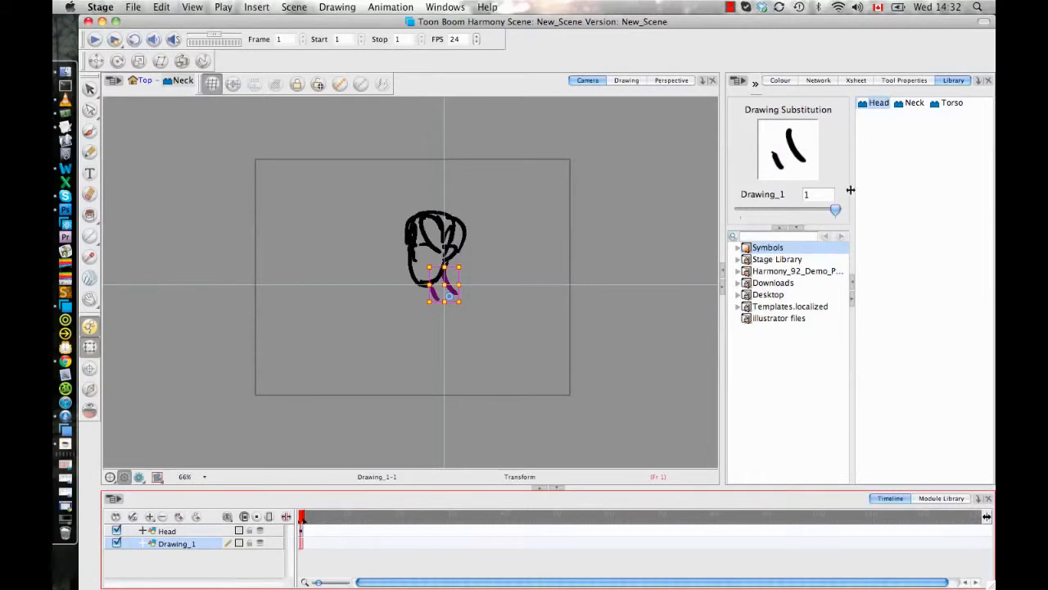
{"action": "left_click", "coordinate": [765, 96]}
- Return to the Top level and delete the Drawing, Drawing_1 and Drawing_2 layers together with their drawing files
{"action": "left_click", "coordinate": [141, 81]}
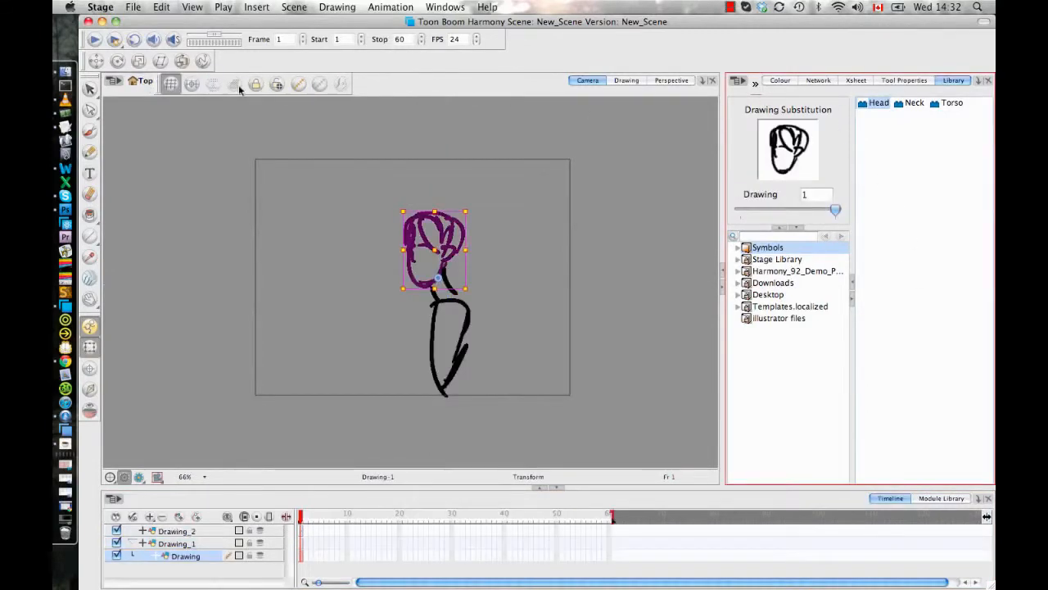
{"action": "left_click", "coordinate": [336, 347]}
{"action": "left_click", "coordinate": [185, 557]}
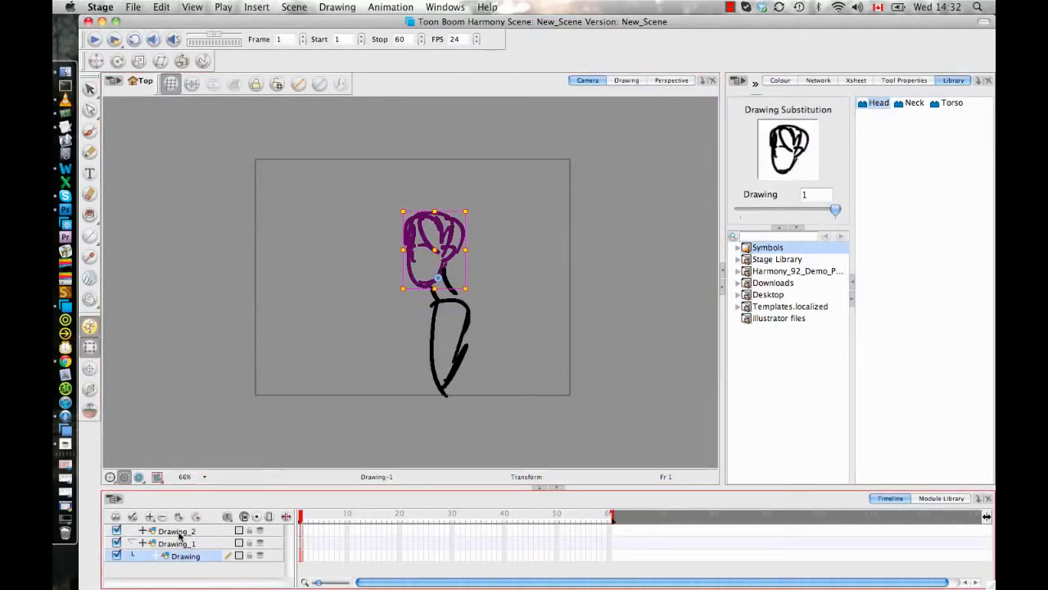
{"action": "left_click", "coordinate": [179, 531], "text": "shift"}
{"action": "key", "text": "Delete"}
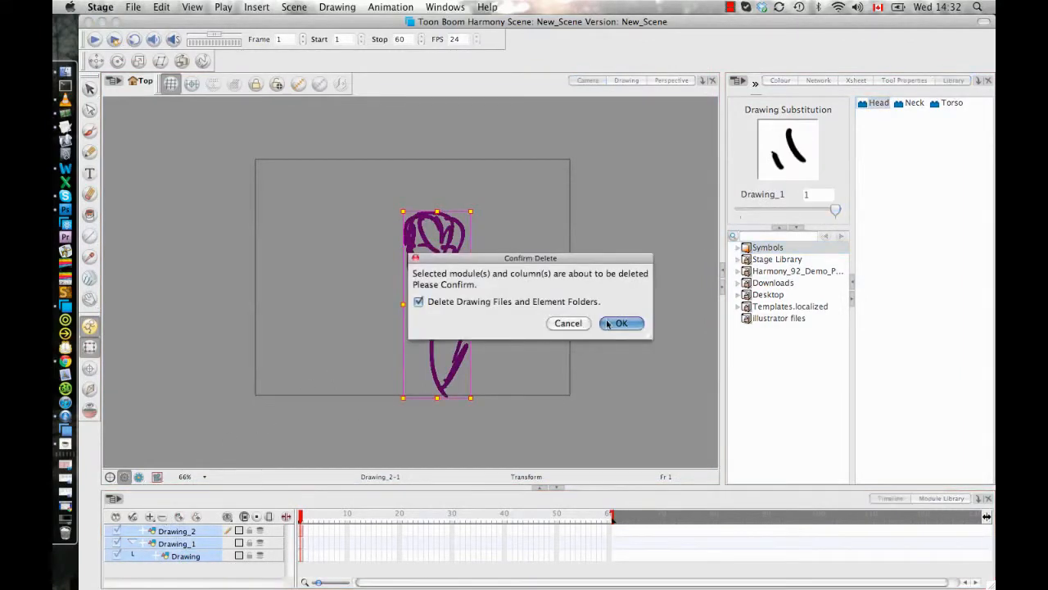
{"action": "left_click", "coordinate": [620, 324]}
- Place the nested Torso symbol in the empty scene and select it in the camera view
{"action": "left_click", "coordinate": [909, 104]}
{"action": "left_click", "coordinate": [956, 110]}
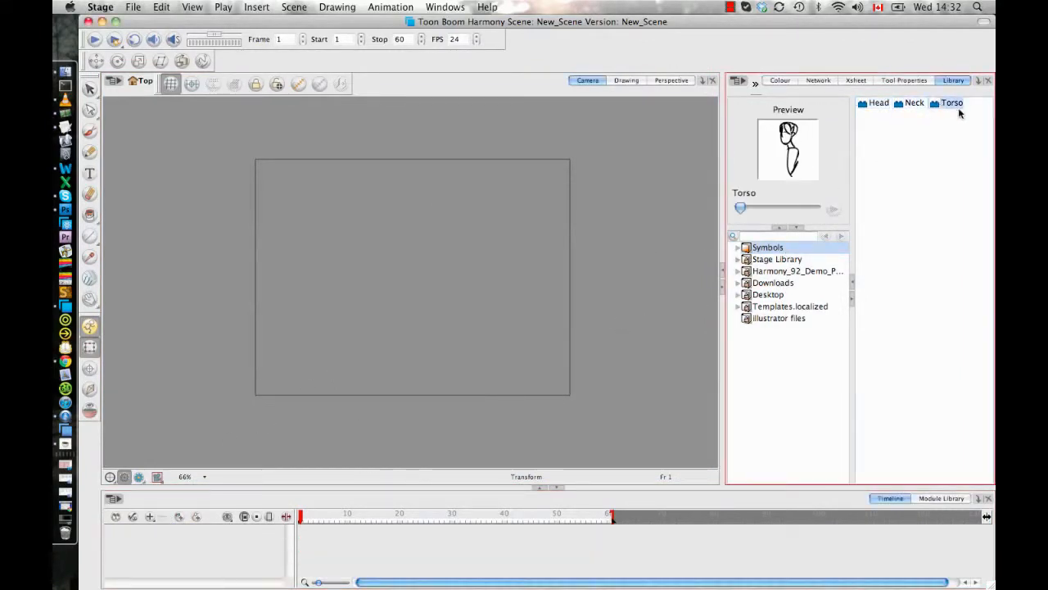
{"action": "left_click_drag", "start_coordinate": [941, 104], "coordinate": [496, 260]}
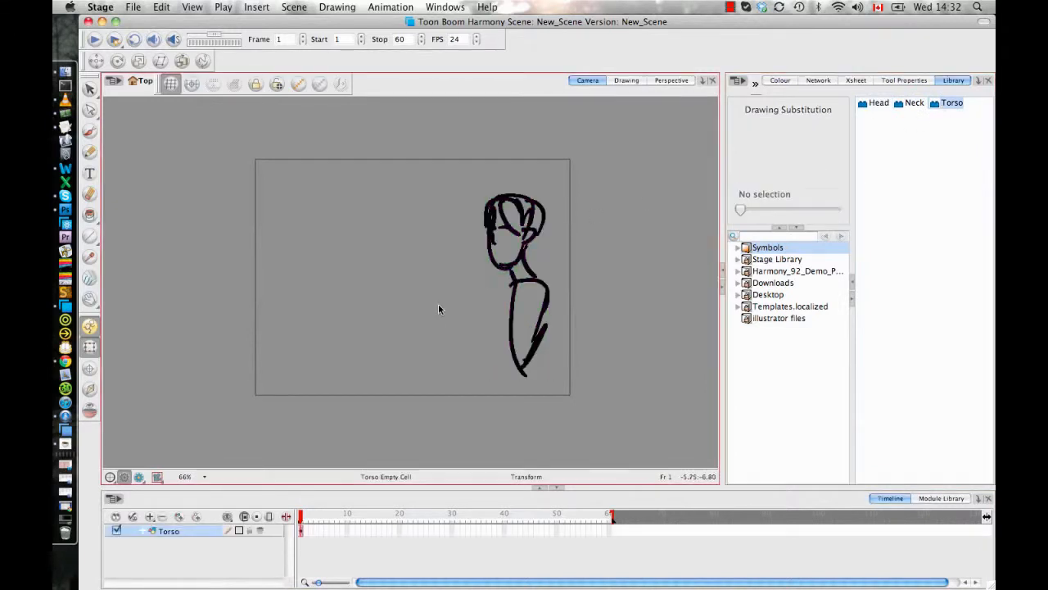
{"action": "left_click", "coordinate": [525, 263]}
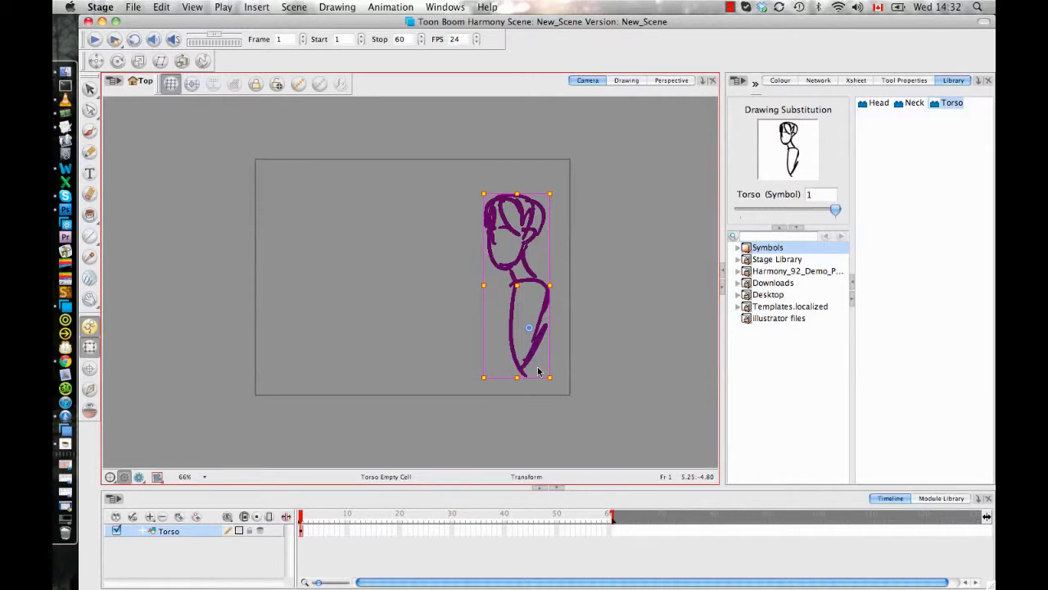
{"action": "left_click", "coordinate": [566, 295]}
{"action": "left_click", "coordinate": [549, 324]}
{"action": "right_click", "coordinate": [543, 304]}
- Open the Torso symbol for editing and inspect the nested Neck symbol by selecting it, leaving nothing selected
{"action": "left_click", "coordinate": [911, 190]}
{"action": "right_click", "coordinate": [951, 103]}
{"action": "left_click", "coordinate": [868, 206]}
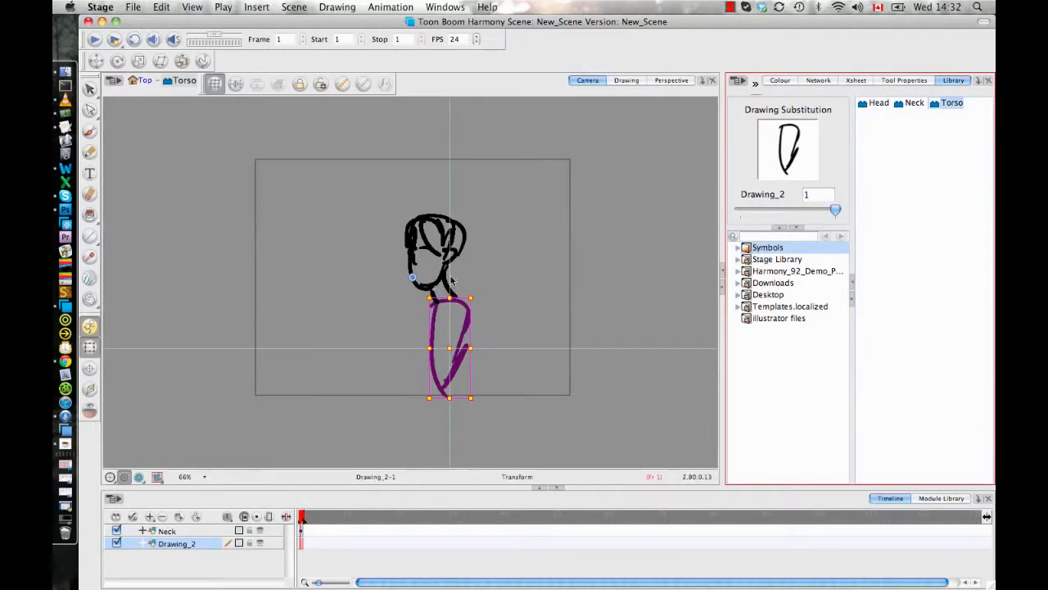
{"action": "left_click", "coordinate": [424, 284]}
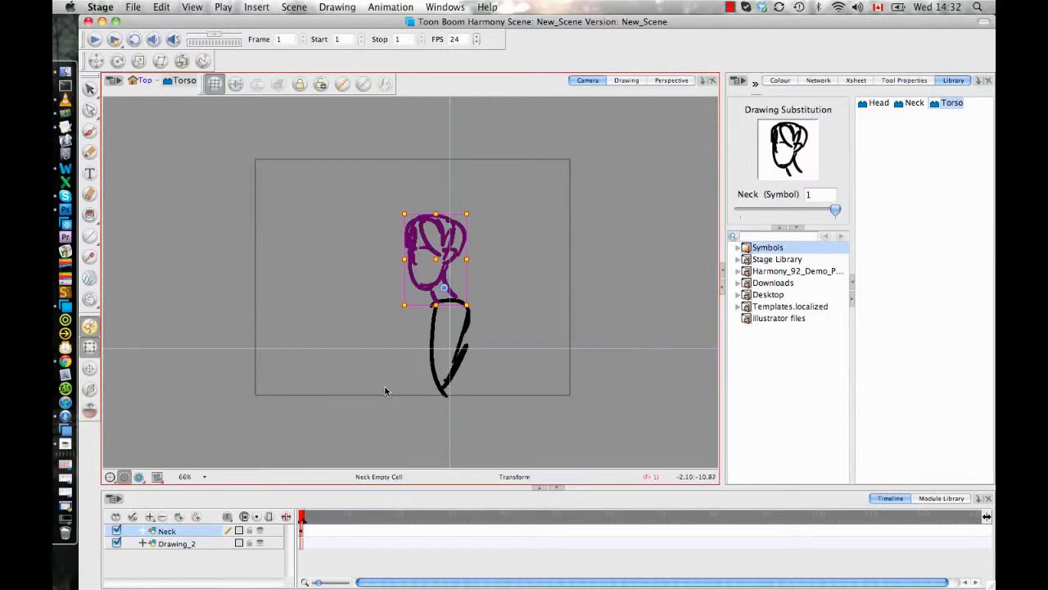
{"action": "left_click", "coordinate": [380, 390]}
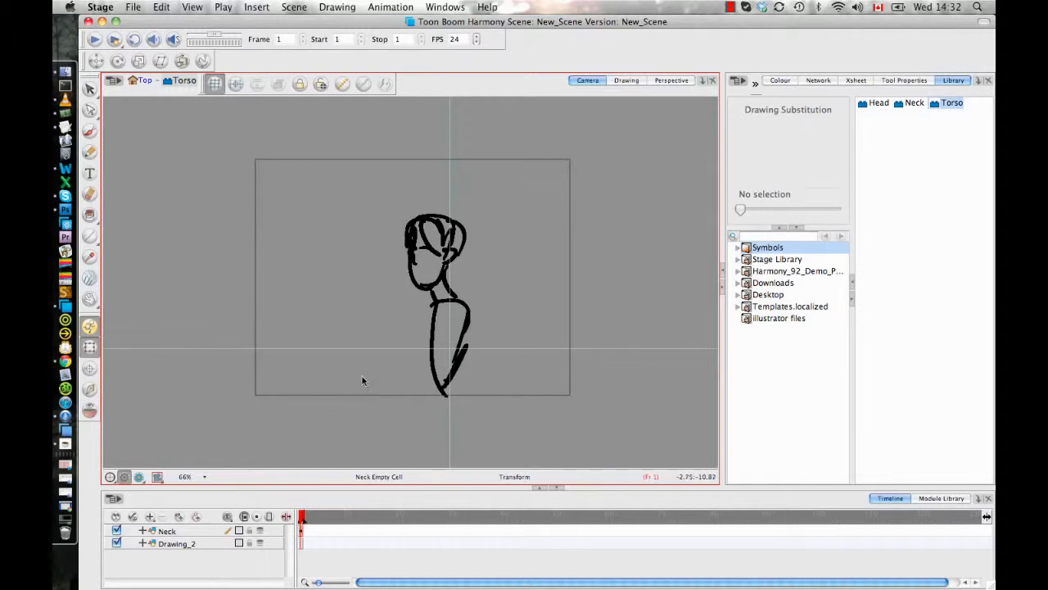
- Return to the Top level and delete the Torso layer from the scene
{"action": "left_click", "coordinate": [141, 80]}
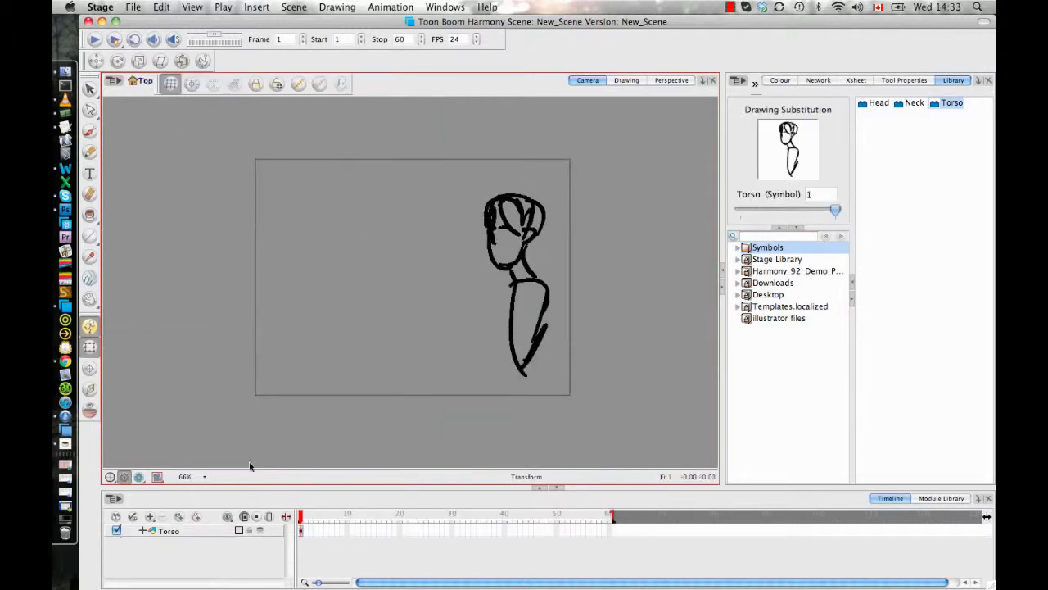
{"action": "left_click", "coordinate": [192, 529]}
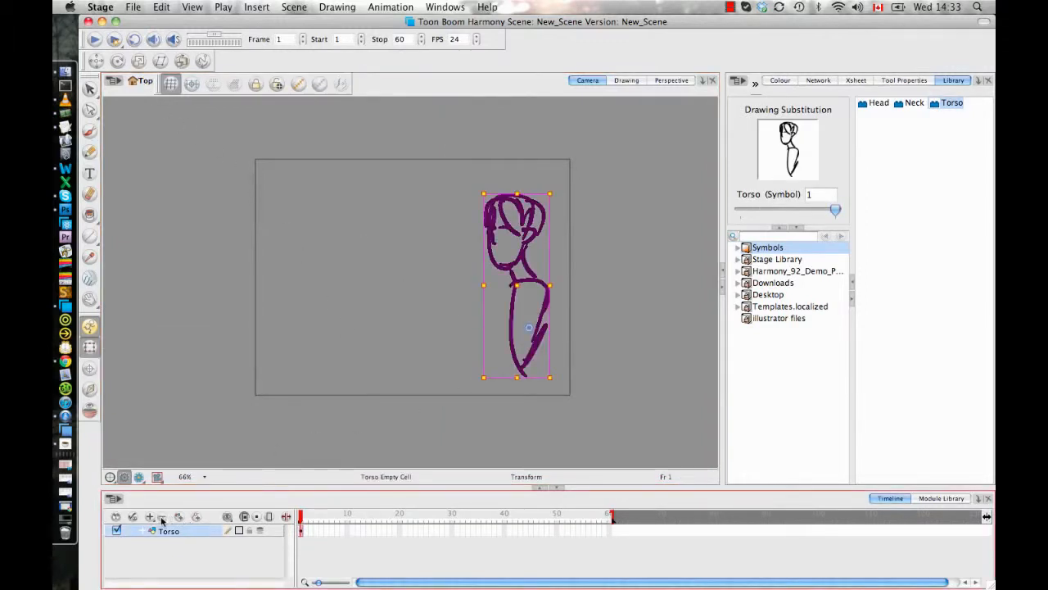
{"action": "left_click", "coordinate": [162, 516]}
{"action": "left_click", "coordinate": [621, 325]}
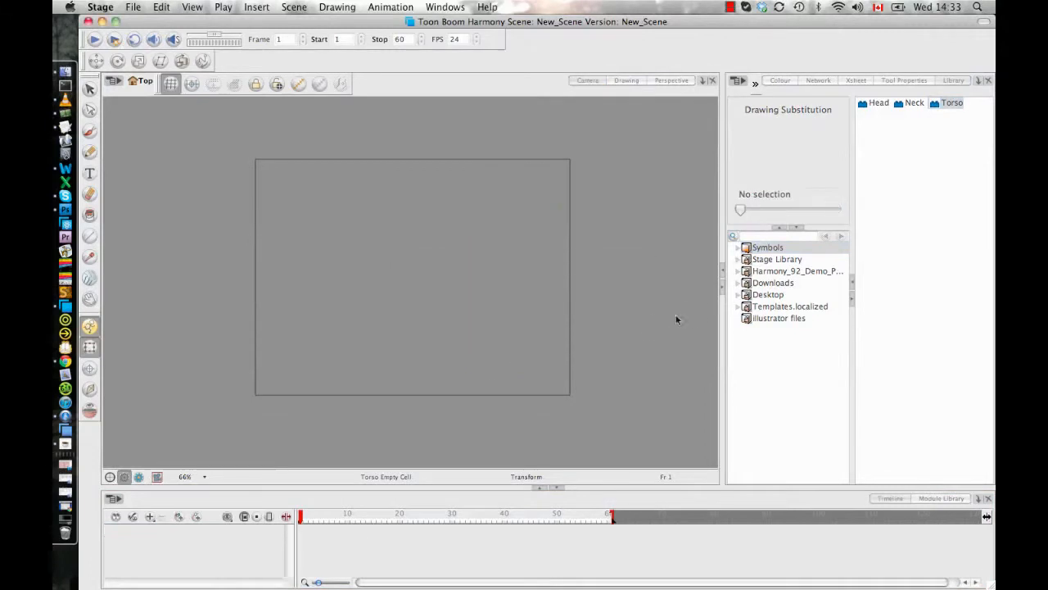
- Expand the Harmony demo pack library down to Harmony_Demo_Library, widen the folder list and open the 5-Scene folder
{"action": "left_click", "coordinate": [737, 271]}
{"action": "left_click", "coordinate": [750, 283]}
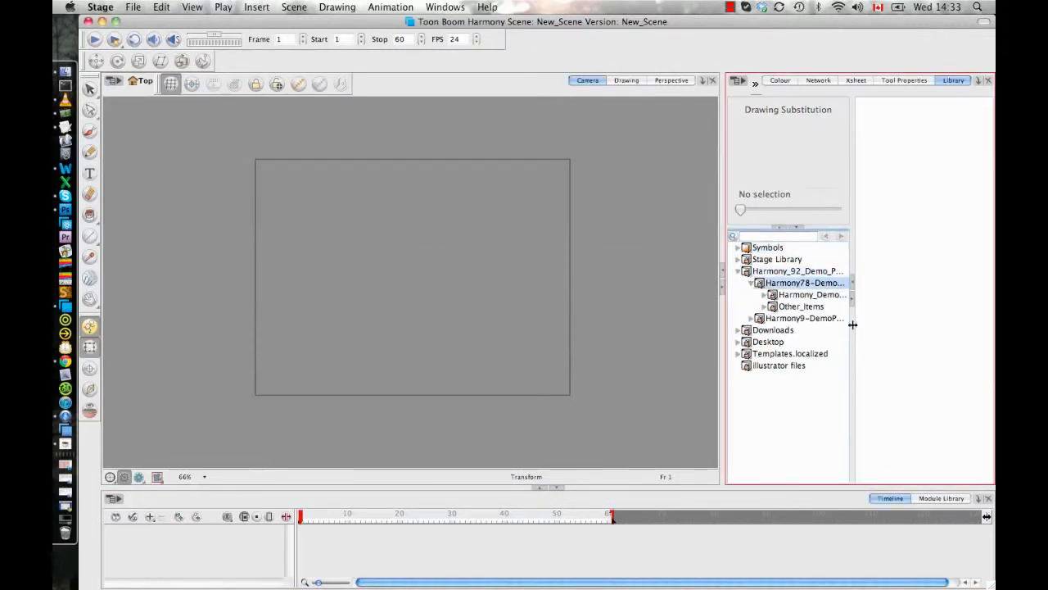
{"action": "left_click", "coordinate": [764, 294]}
{"action": "left_click_drag", "start_coordinate": [850, 326], "coordinate": [899, 328]}
{"action": "left_click", "coordinate": [810, 341]}
{"action": "left_click", "coordinate": [813, 354]}
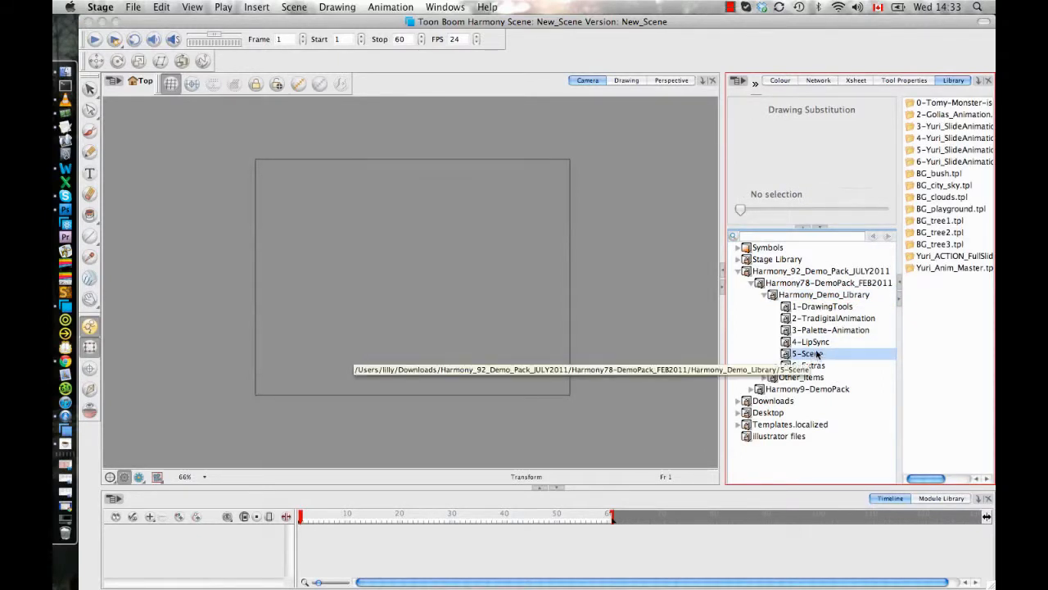
- Try the Yuri_Anim_Master.tpl template in the scene and undo its import
{"action": "left_click_drag", "start_coordinate": [957, 269], "coordinate": [588, 304]}
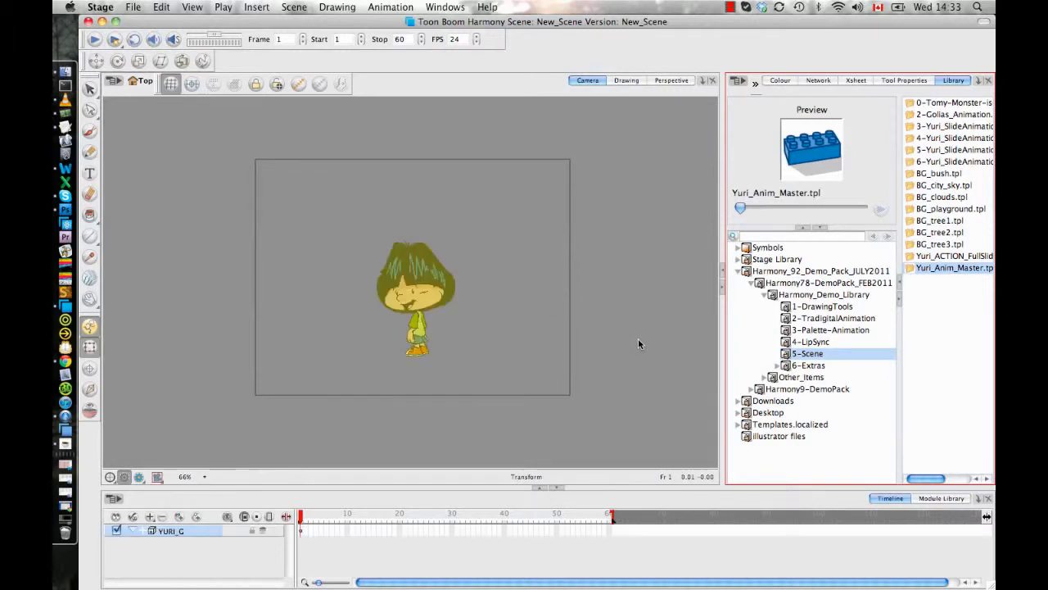
{"action": "left_click", "coordinate": [301, 516]}
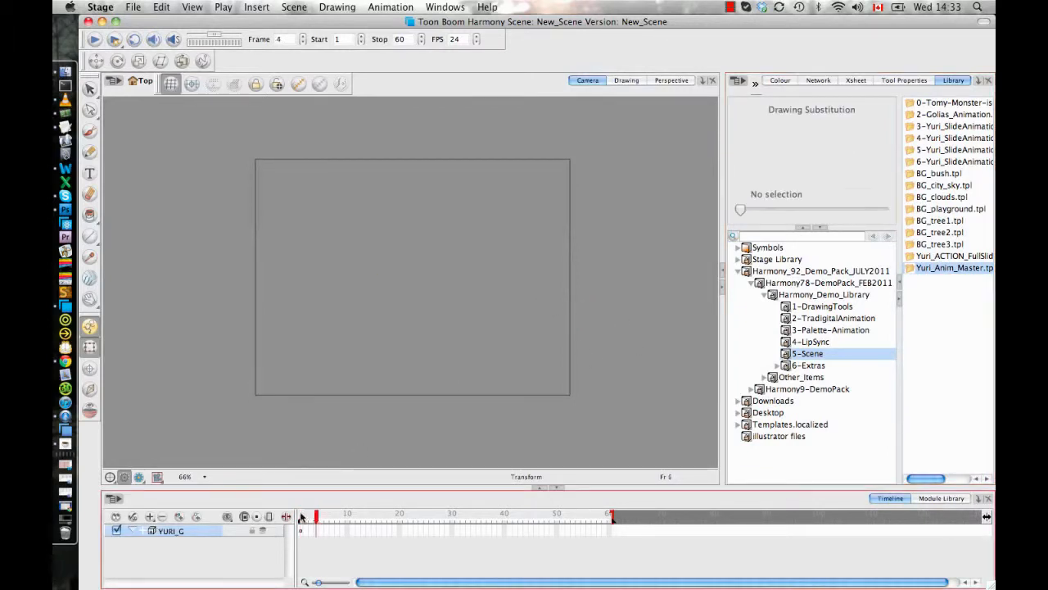
{"action": "key", "text": "super+z"}
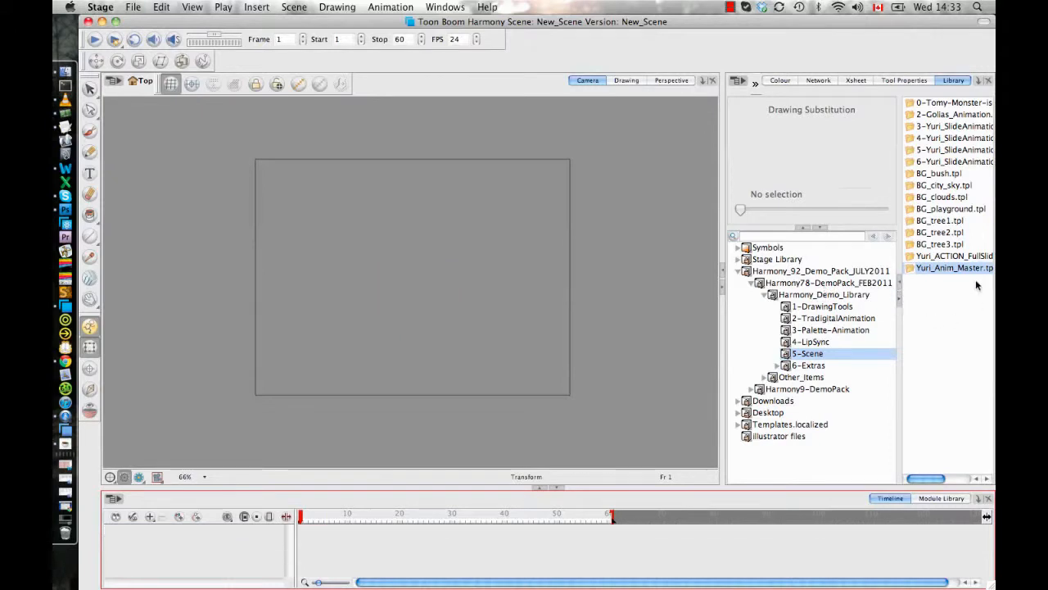
- Find the 3-Palette-Animation folder in the demo library and import its 3-Yuri_Master.tpl template into the scene
{"action": "left_click", "coordinate": [814, 365]}
{"action": "left_click", "coordinate": [817, 354]}
{"action": "left_click", "coordinate": [822, 342]}
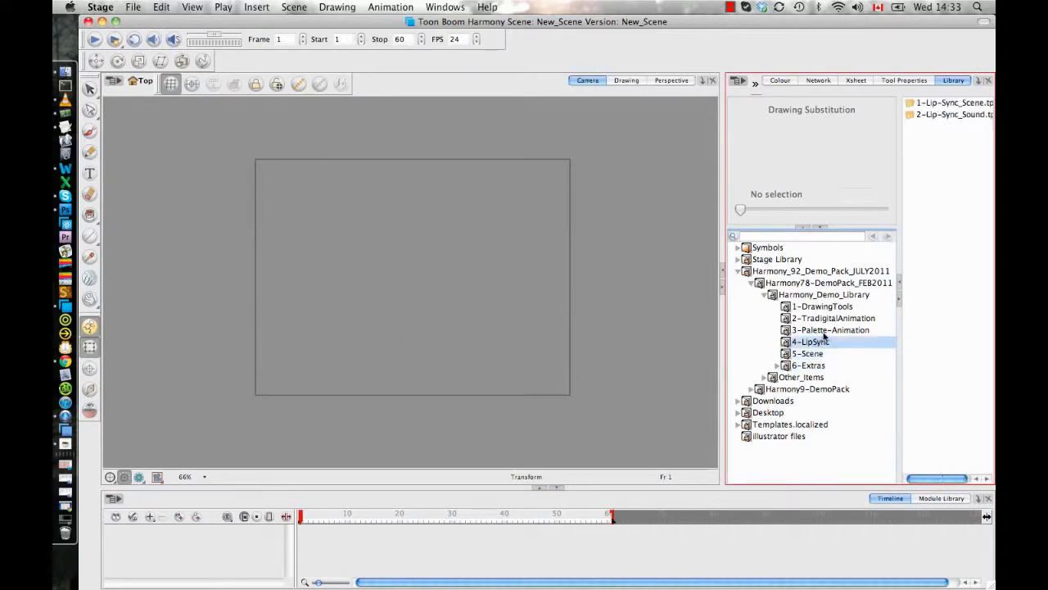
{"action": "left_click", "coordinate": [827, 329]}
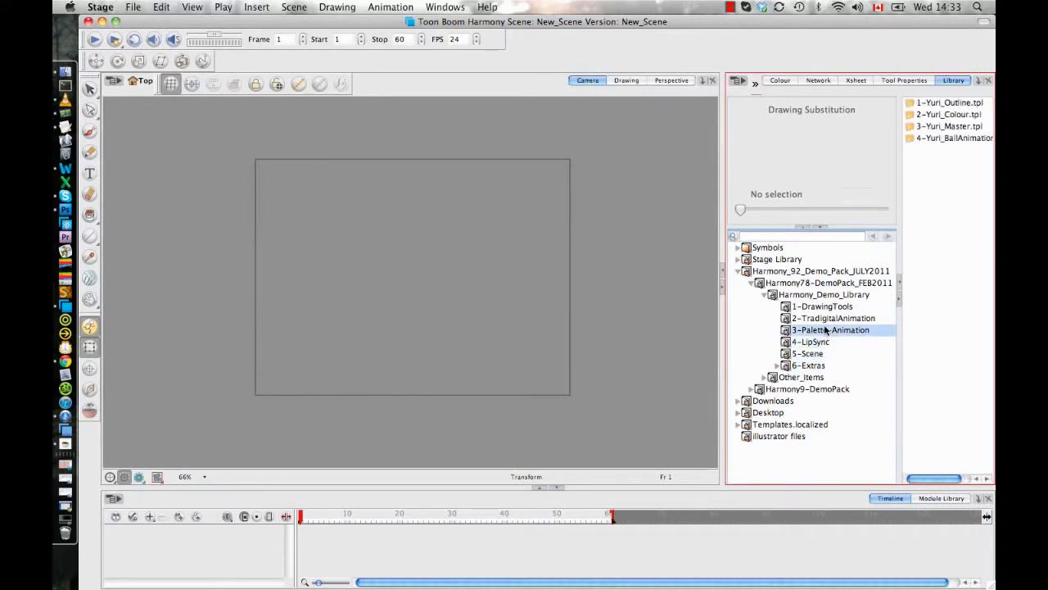
{"action": "left_click", "coordinate": [952, 126]}
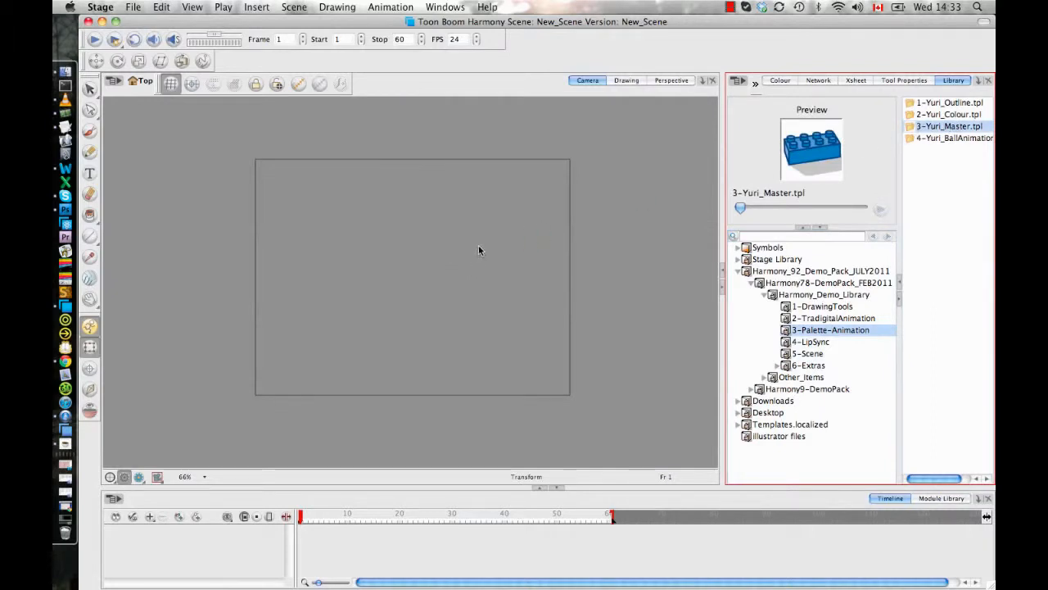
{"action": "left_click", "coordinate": [580, 281]}
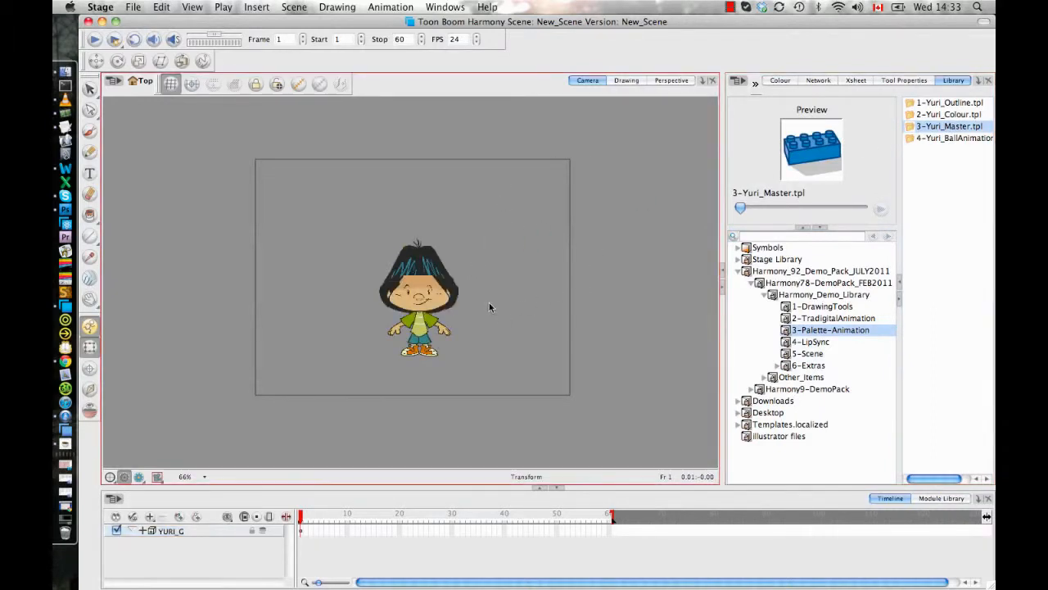
- Expand the YURI_G group in an enlarged timeline and select the character's hair drawing at frame 4
{"action": "left_click_drag", "start_coordinate": [481, 306], "coordinate": [477, 289]}
{"action": "key", "text": "2"}
{"action": "key", "text": "2"}
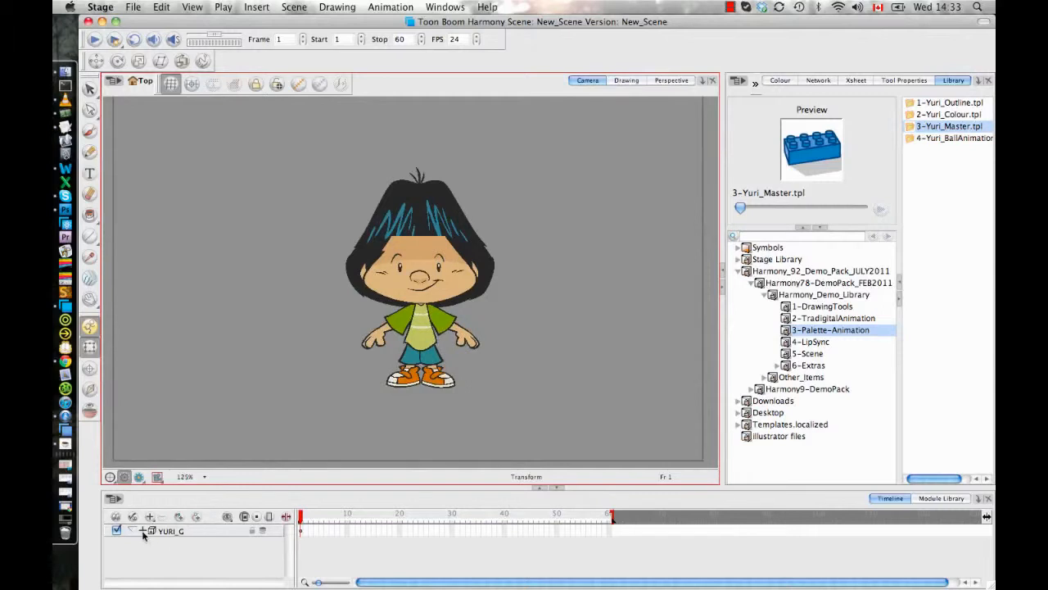
{"action": "left_click", "coordinate": [143, 531]}
{"action": "left_click_drag", "start_coordinate": [315, 485], "coordinate": [319, 426]}
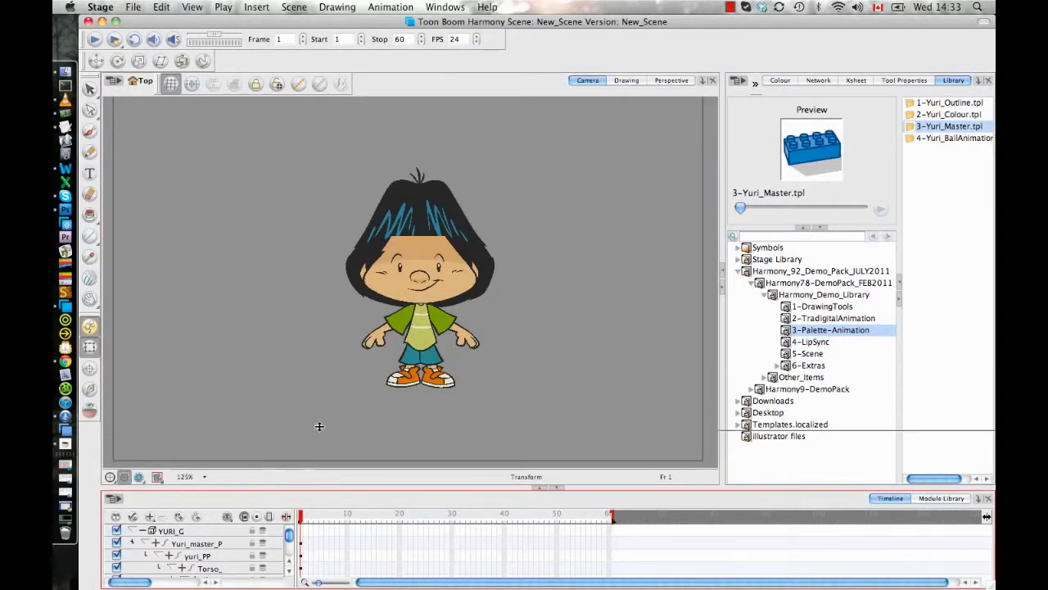
{"action": "left_click", "coordinate": [317, 535]}
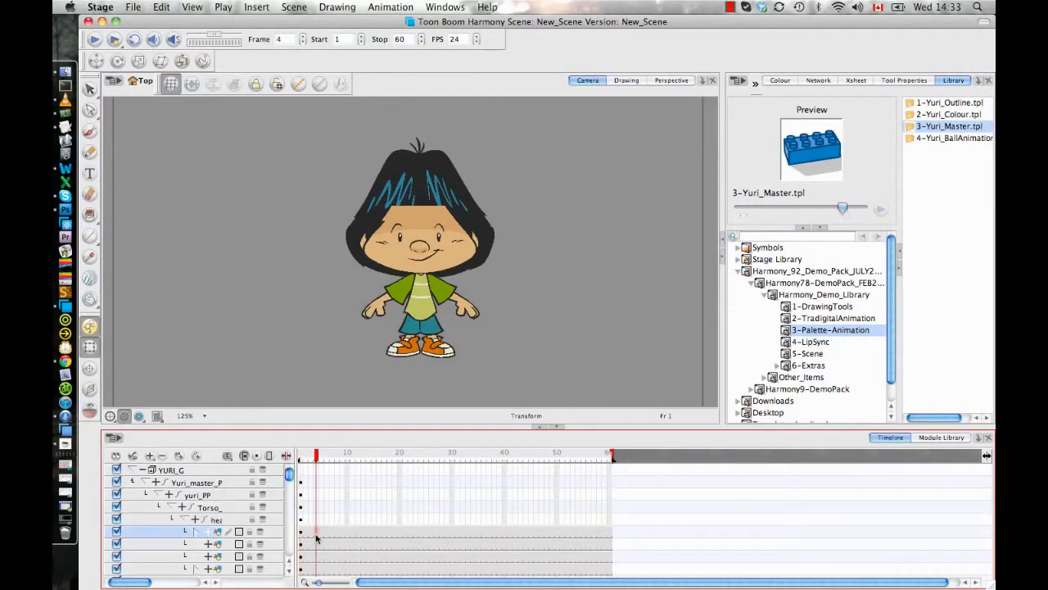
- Select the character's hands_L1 drawing in the camera view for a close-up look
{"action": "left_click", "coordinate": [525, 309]}
{"action": "left_click", "coordinate": [468, 313]}
{"action": "key", "text": "space"}
{"action": "left_click_drag", "start_coordinate": [528, 319], "coordinate": [525, 313]}
{"action": "key", "text": "2"}
{"action": "key", "text": "2"}
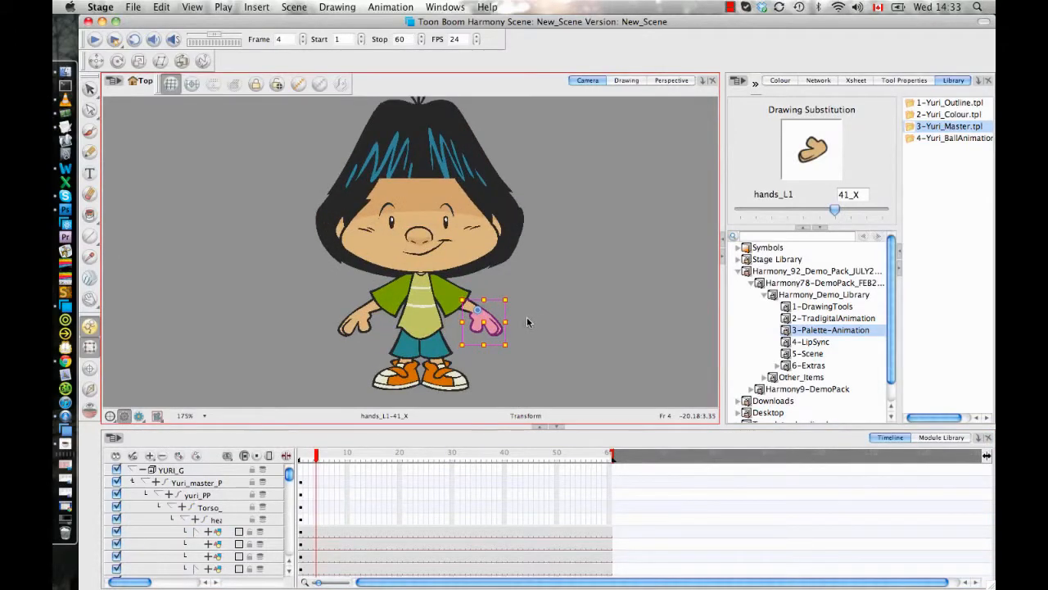
- Move the selection up the parent hierarchy from the hand to the whole arm, try rotating the arm upward, and undo the rotation
{"action": "key", "text": "b"}
{"action": "key", "text": "b"}
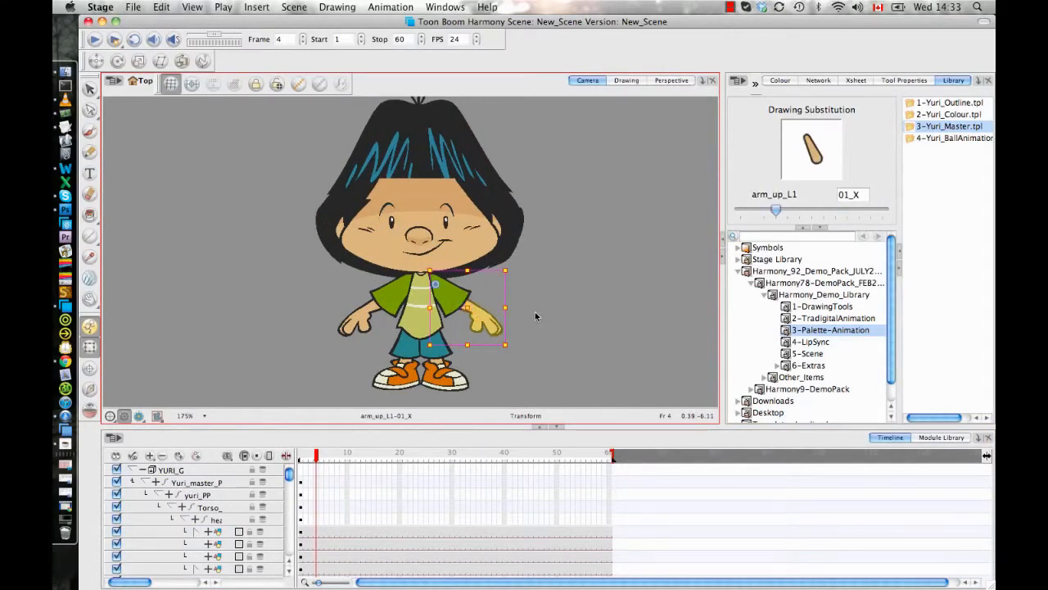
- Reselect the hand, extend the selection to its parent forearm, and rotate forearm and hand upward at frame 4
{"action": "key", "text": "b"}
{"action": "mouse_move", "coordinate": [522, 364]}
{"action": "left_mouse_down"}
{"action": "mouse_move", "coordinate": [484, 379]}
{"action": "mouse_move", "coordinate": [516, 356]}
{"action": "mouse_move", "coordinate": [523, 285]}
{"action": "mouse_move", "coordinate": [496, 350]}
{"action": "mouse_move", "coordinate": [493, 300]}
{"action": "left_mouse_up"}
{"action": "key", "text": "super+z"}
{"action": "left_click", "coordinate": [533, 322]}
{"action": "left_click", "coordinate": [494, 320]}
{"action": "key", "text": "b"}
{"action": "left_click", "coordinate": [545, 319]}
{"action": "left_click", "coordinate": [509, 291]}
{"action": "left_click", "coordinate": [538, 358]}
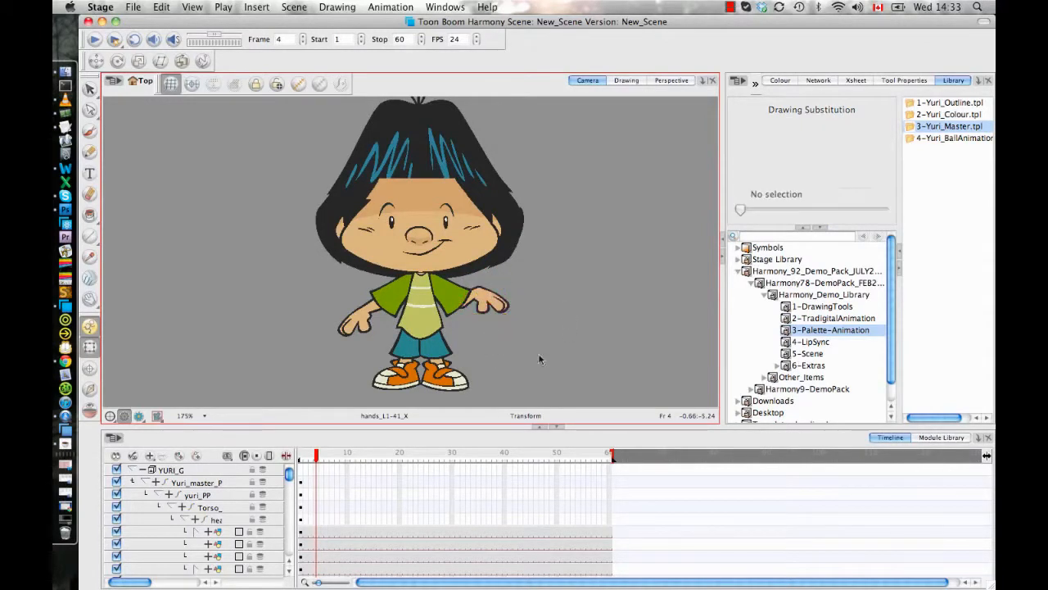
- At frame 14, select the opposite arm by its sleeve_L1 drawing and rotate the whole arm downward towards the body
{"action": "left_click", "coordinate": [304, 460]}
{"action": "left_click_drag", "start_coordinate": [304, 459], "coordinate": [370, 459]}
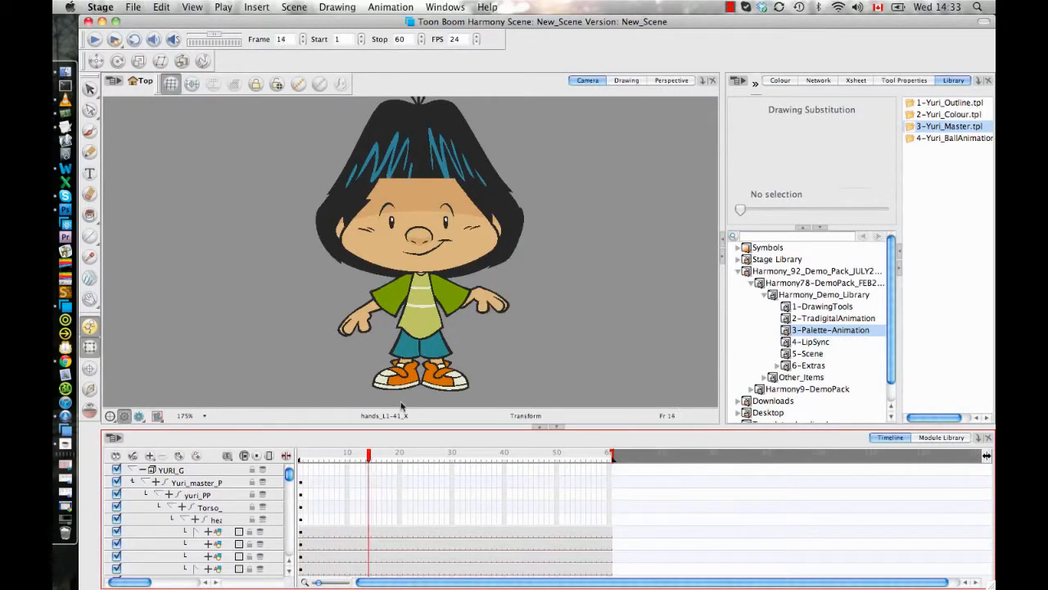
{"action": "left_click", "coordinate": [397, 314]}
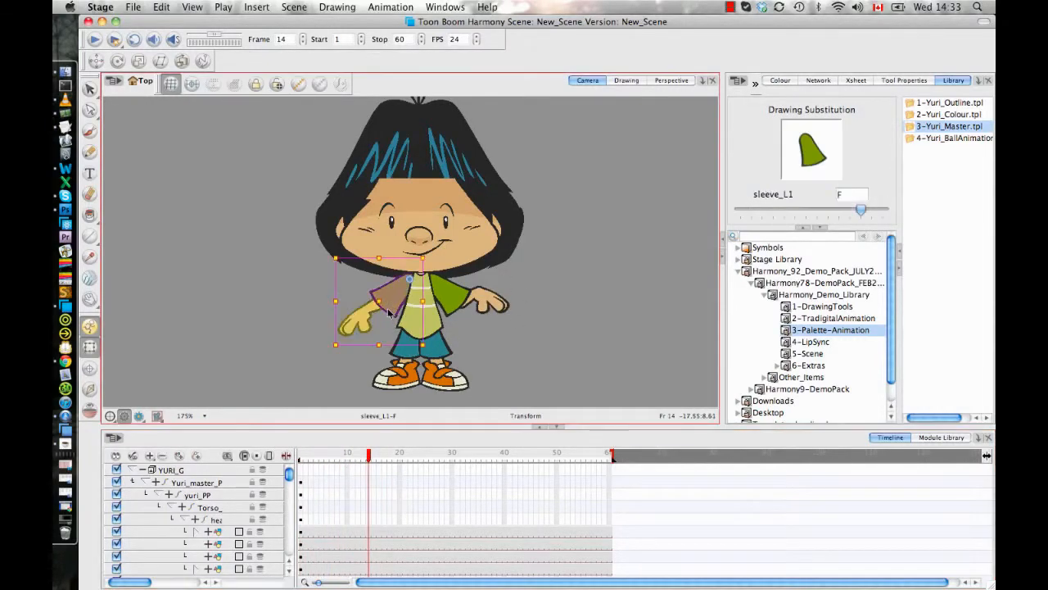
{"action": "left_click_drag", "start_coordinate": [323, 353], "coordinate": [344, 382]}
{"action": "left_click", "coordinate": [314, 349]}
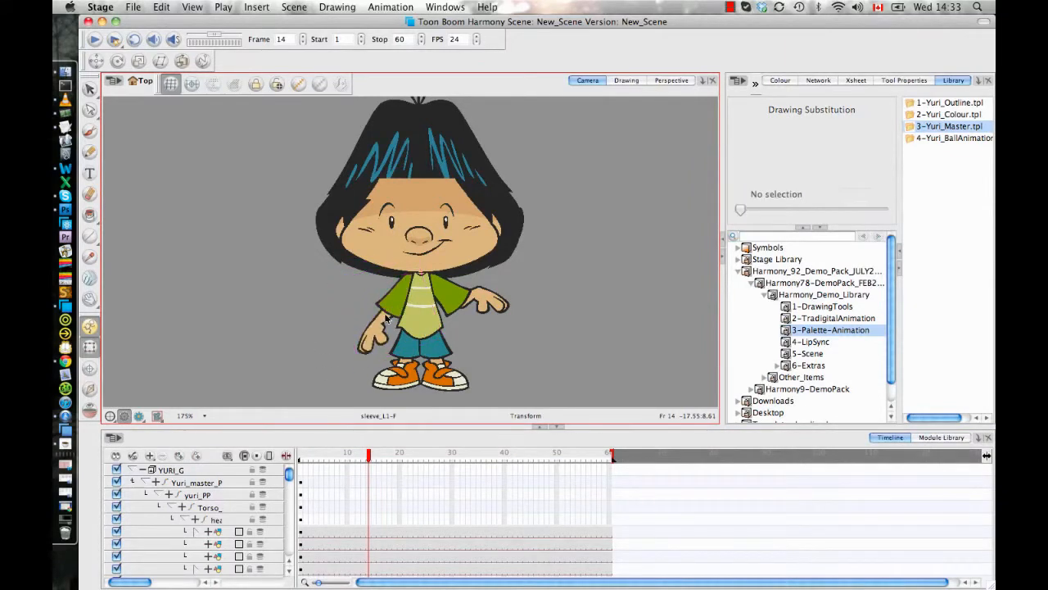
- Swing that arm's forearm outward at frame 14, and adjust the angle and position of its hands_L1 drawing
{"action": "left_click", "coordinate": [383, 319]}
{"action": "left_click_drag", "start_coordinate": [406, 360], "coordinate": [336, 375]}
{"action": "left_click", "coordinate": [317, 337]}
{"action": "left_click", "coordinate": [366, 321]}
{"action": "left_click", "coordinate": [296, 362]}
{"action": "left_click", "coordinate": [370, 319]}
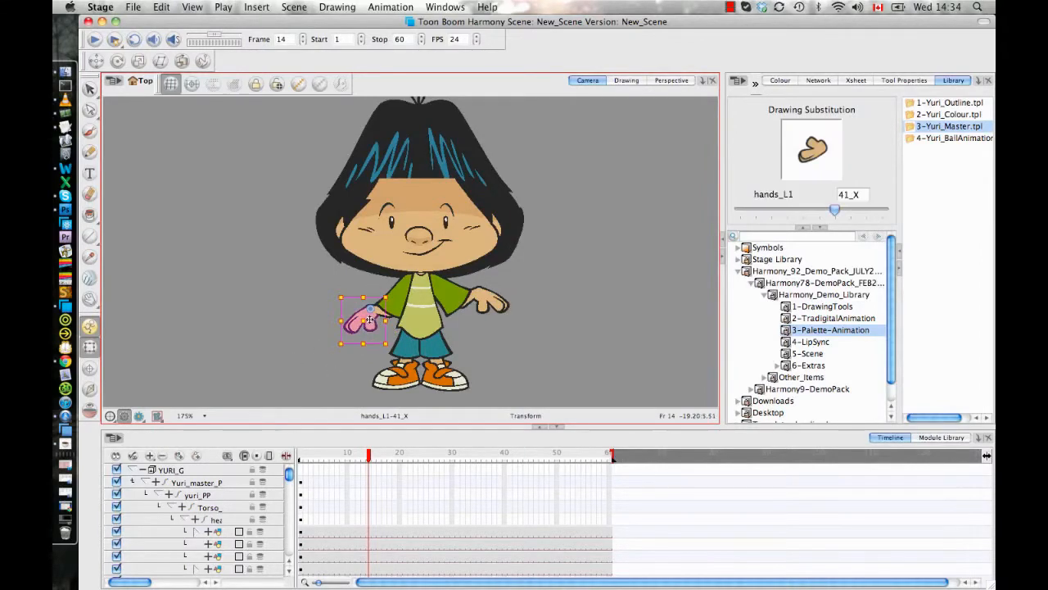
{"action": "left_click_drag", "start_coordinate": [369, 319], "coordinate": [367, 321]}
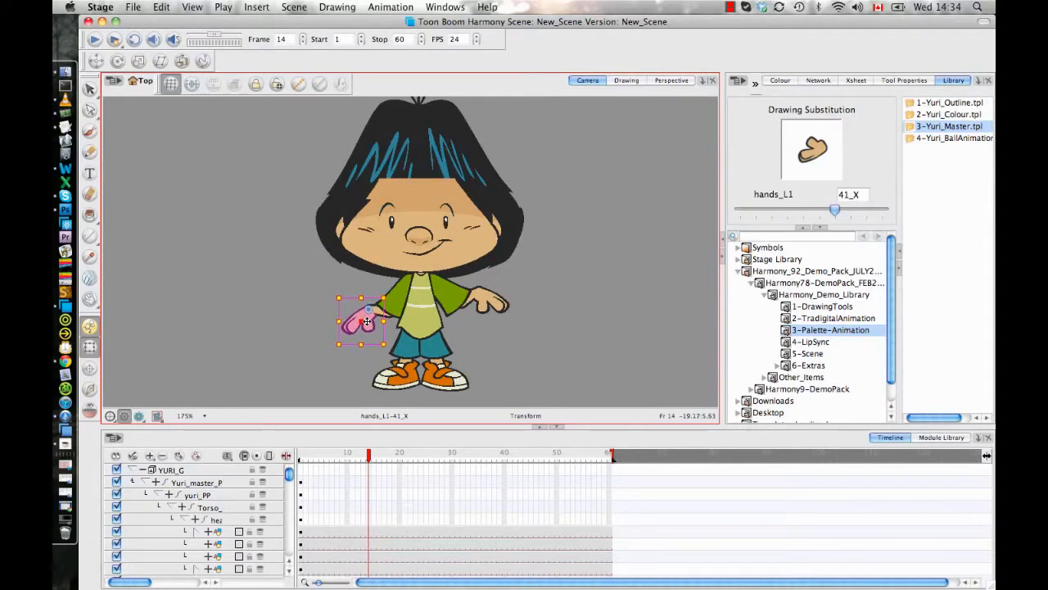
{"action": "left_click", "coordinate": [507, 327]}
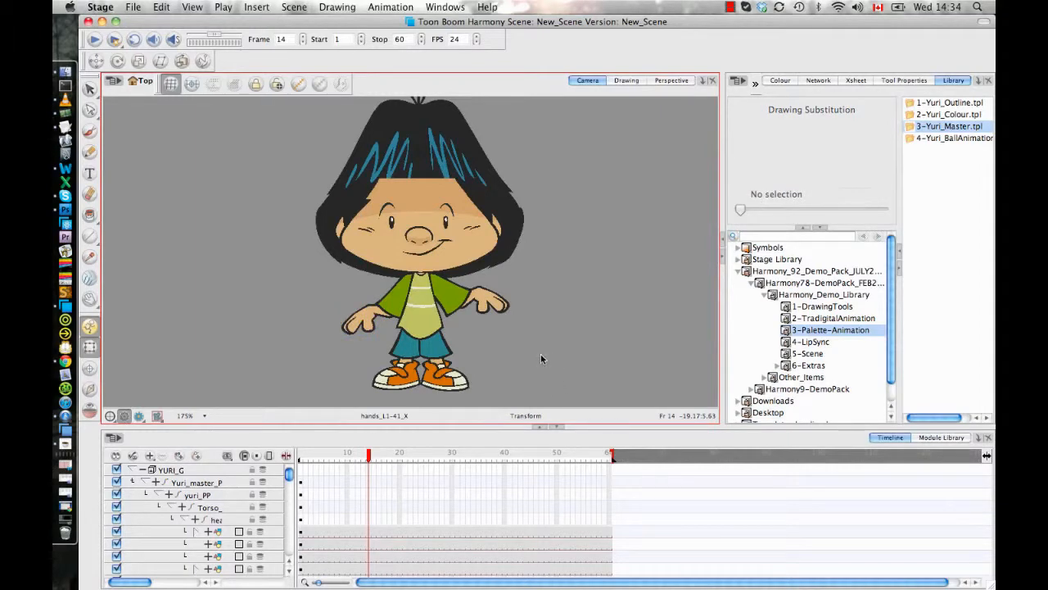
- Return to frame 1 and delete the whole YURI_G group from the scene
{"action": "left_click_drag", "start_coordinate": [367, 455], "coordinate": [299, 456]}
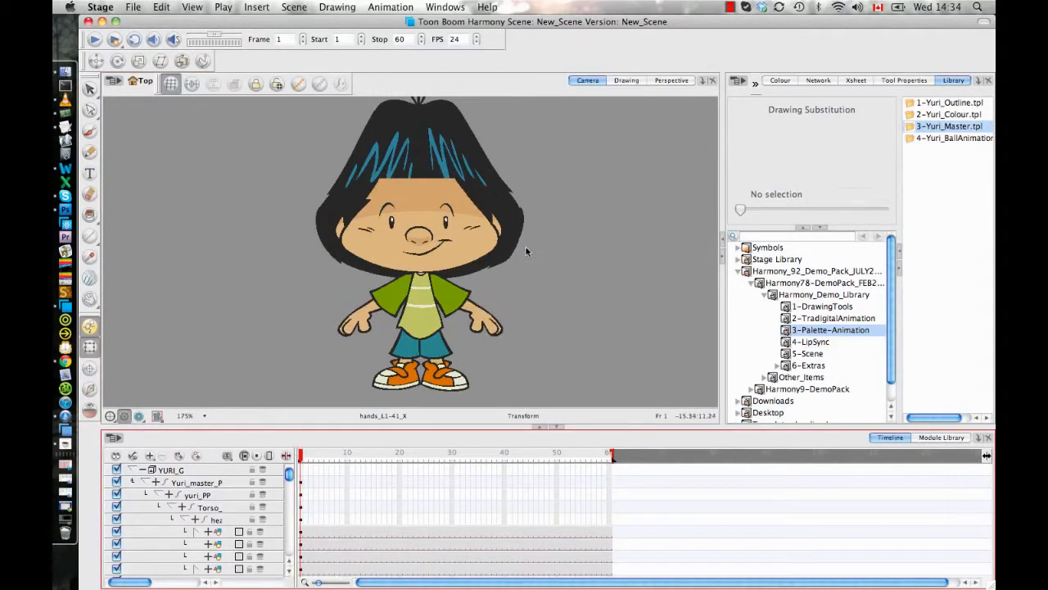
{"action": "left_click", "coordinate": [135, 470]}
{"action": "left_click", "coordinate": [171, 470]}
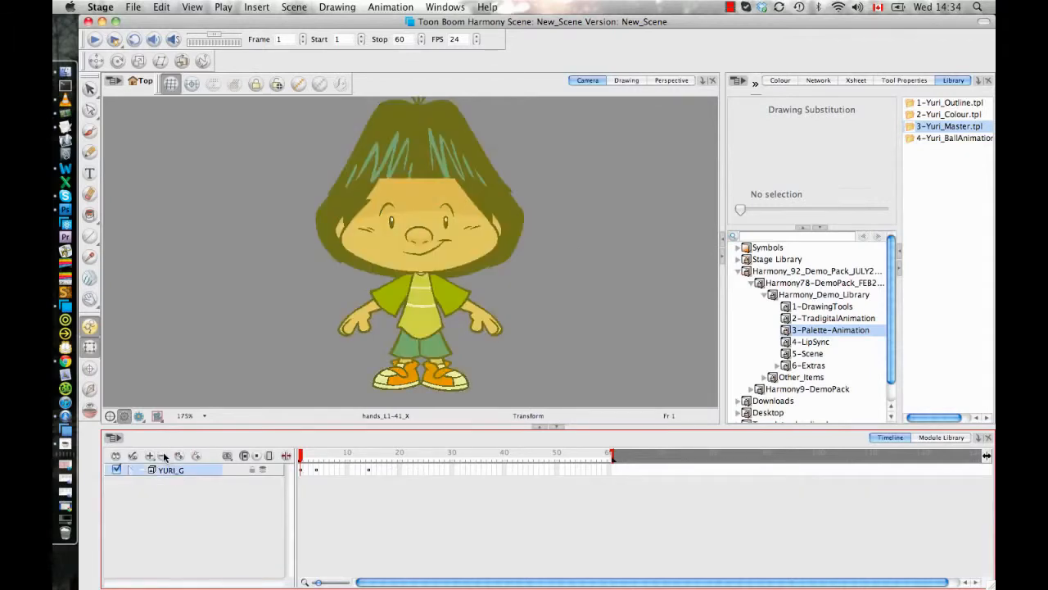
{"action": "key", "text": "Delete"}
{"action": "left_click", "coordinate": [624, 323]}
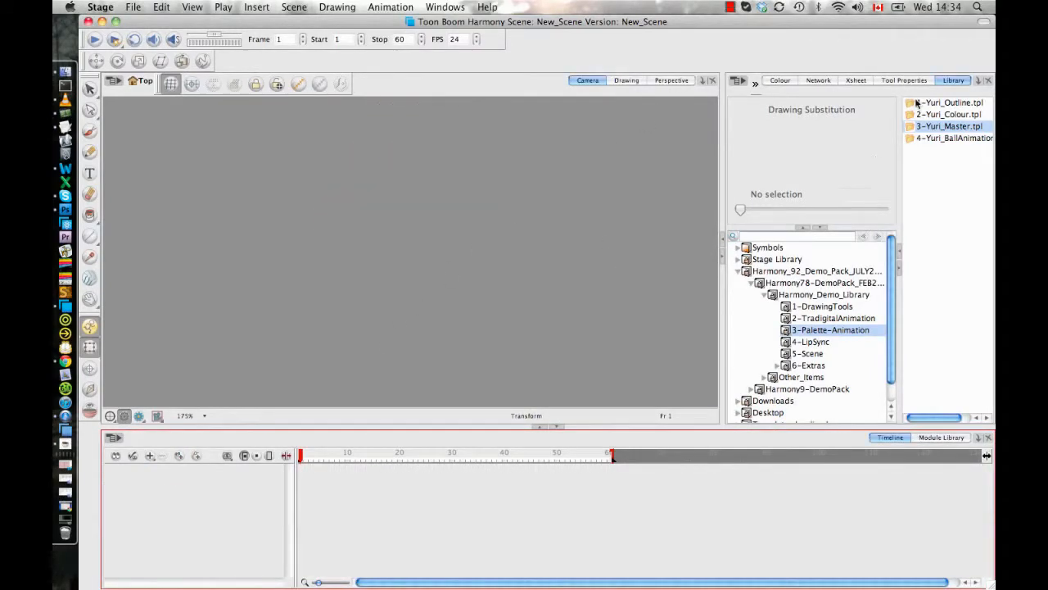
- Add a new empty drawing layer to the scene
{"action": "left_click", "coordinate": [180, 455]}
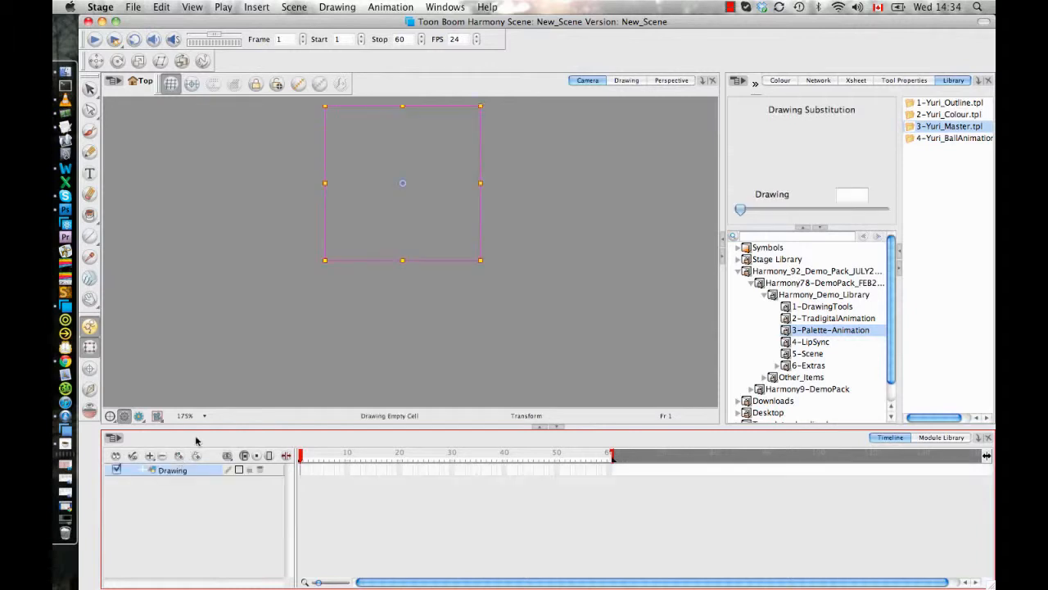
{"action": "left_click", "coordinate": [471, 269]}
{"action": "key", "text": "1"}
{"action": "key", "text": "1"}
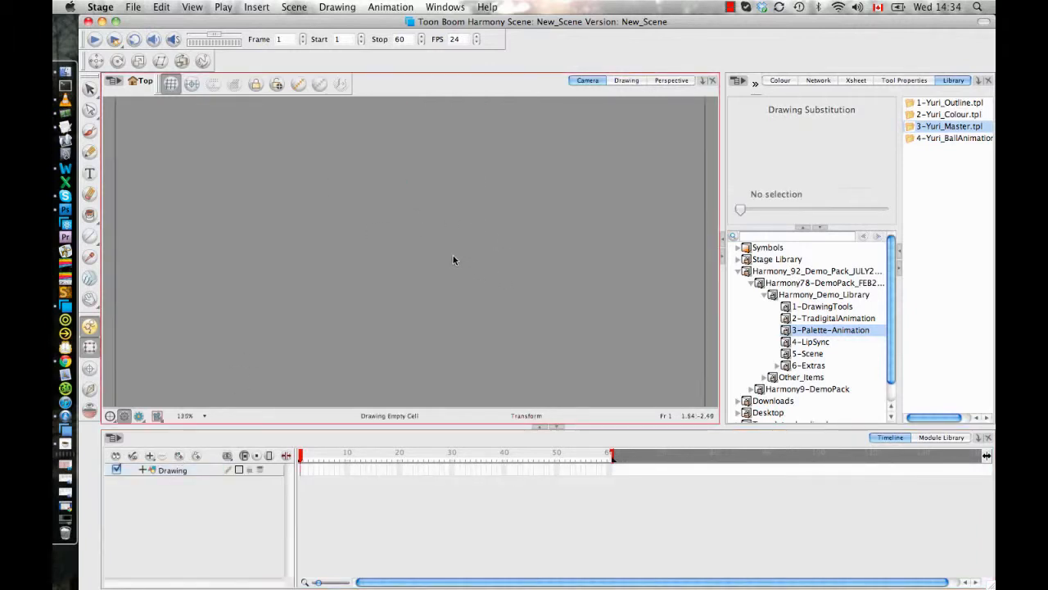
{"action": "key", "text": "space"}
{"action": "key", "text": "2"}
{"action": "key", "text": "2"}
{"action": "key", "text": "2"}
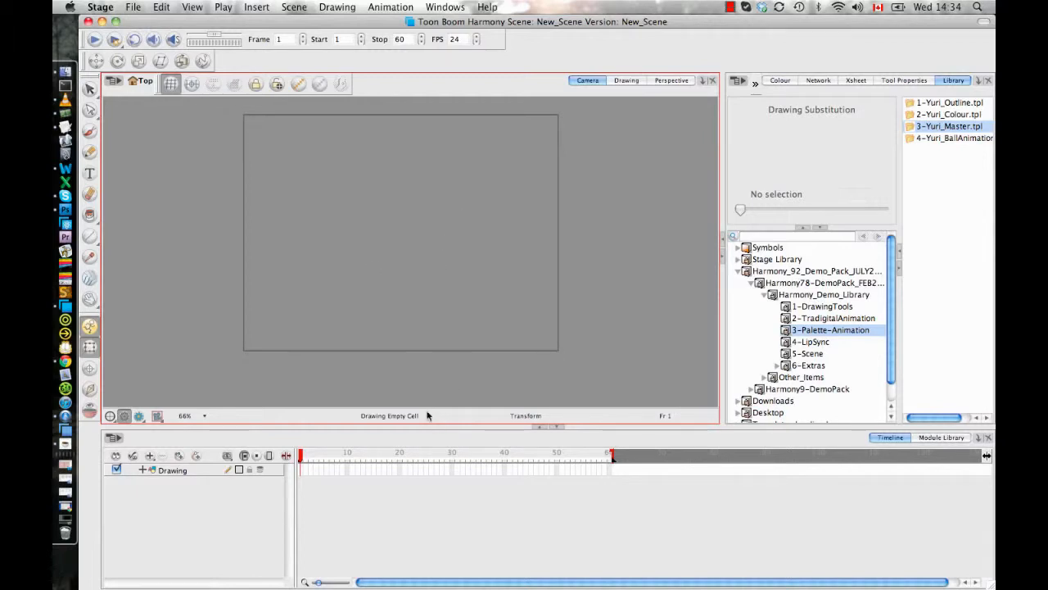
{"action": "key", "text": "space"}
{"action": "left_click_drag", "start_coordinate": [407, 258], "coordinate": [404, 281]}
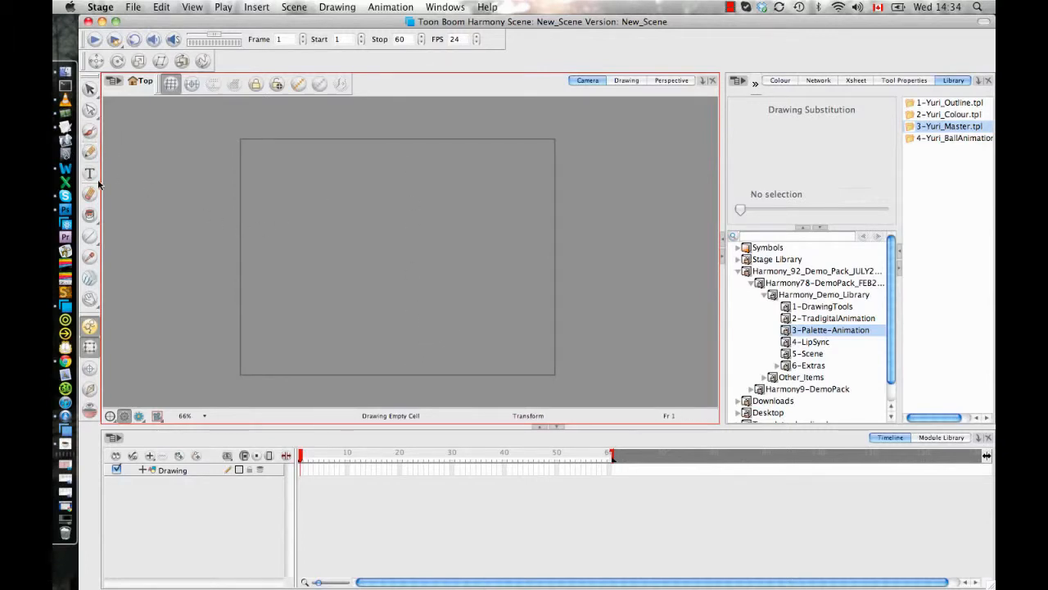
- Draw two overlapping circles of similar size with the Ellipse tool, west of the camera frame's centre on the drawing layer
{"action": "left_click_drag", "start_coordinate": [90, 235], "coordinate": [115, 274]}
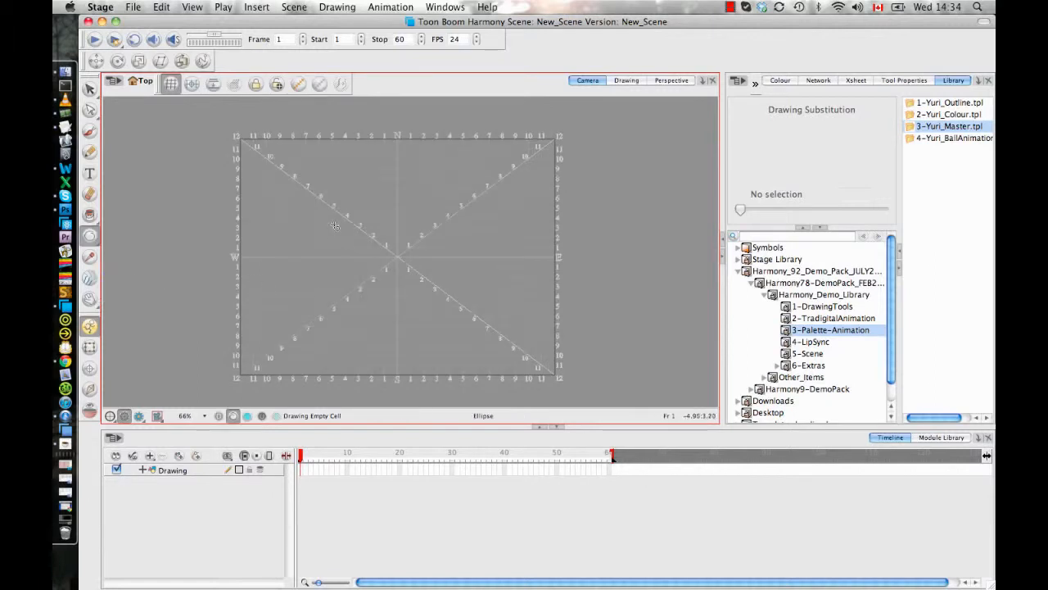
{"action": "left_click_drag", "start_coordinate": [331, 226], "coordinate": [348, 242]}
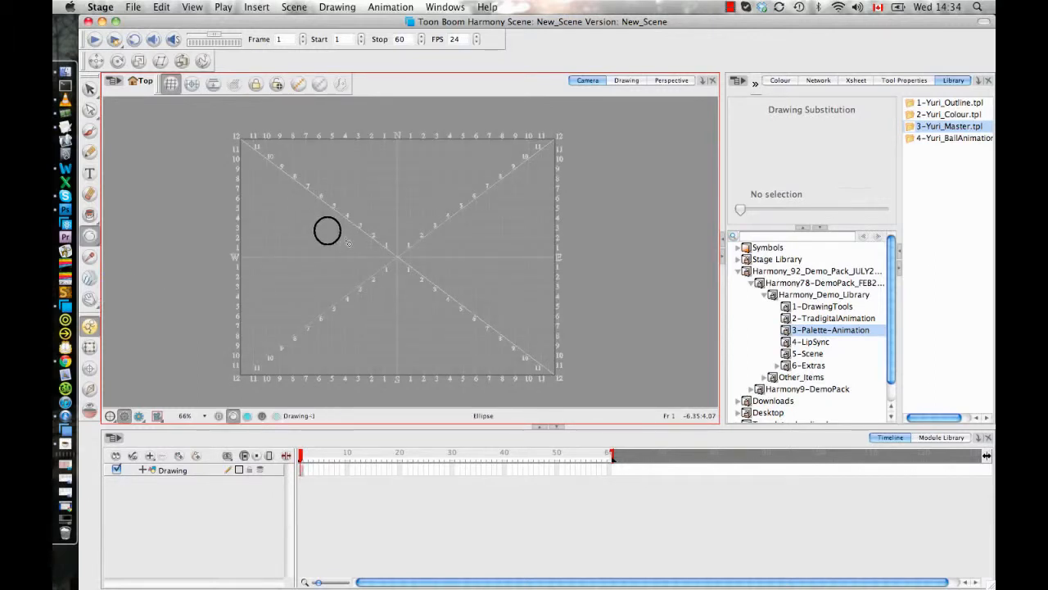
{"action": "scroll", "coordinate": [344, 220], "scroll_direction": "up", "scroll_amount": 3}
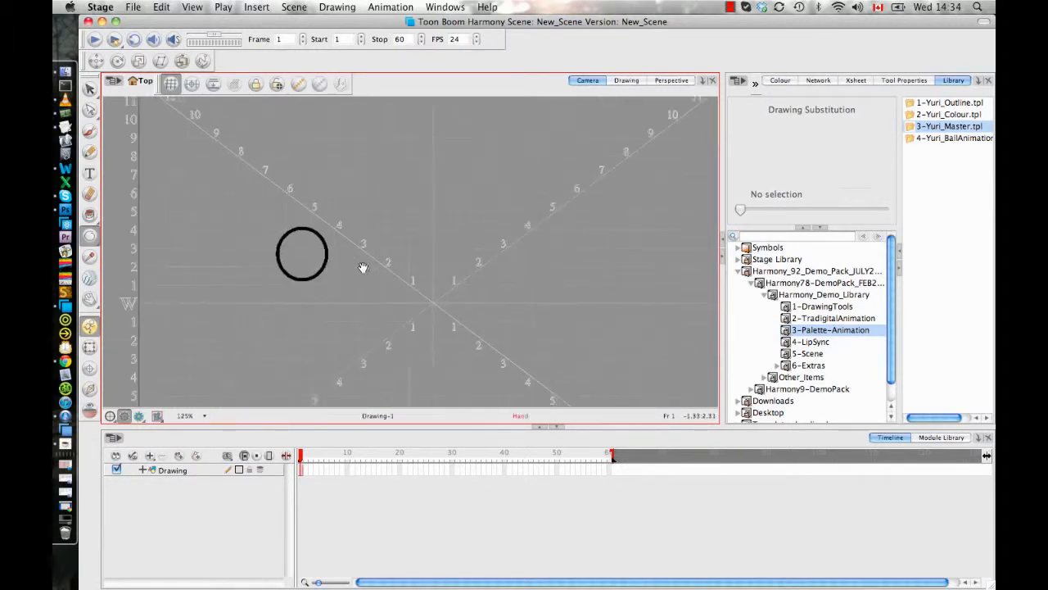
{"action": "left_click_drag", "start_coordinate": [297, 231], "coordinate": [344, 279]}
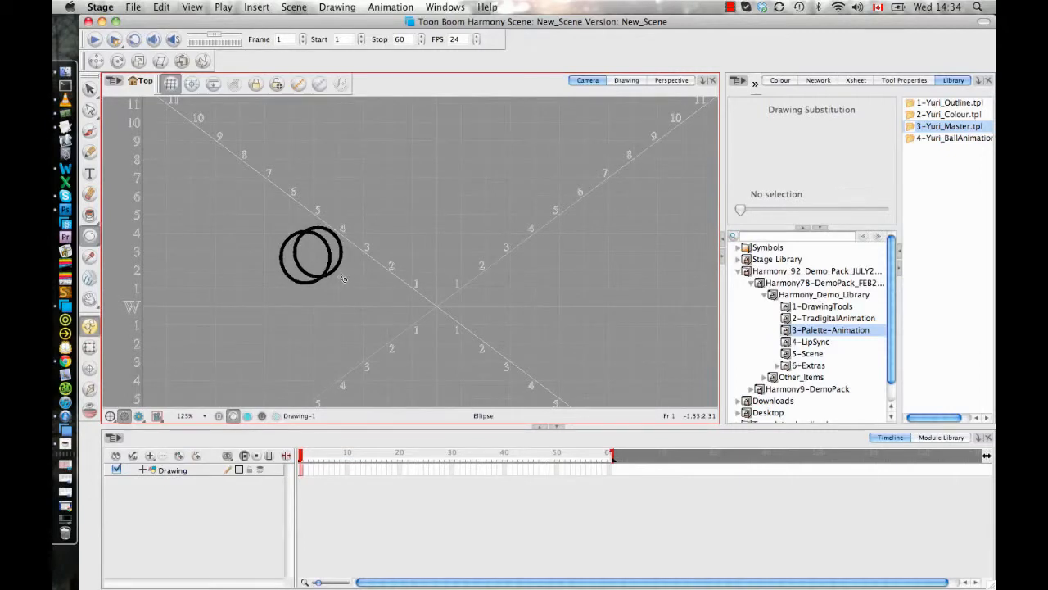
- Try to join the lower edges of the two circles with a short straight line using the Line tool
{"action": "left_click_drag", "start_coordinate": [89, 235], "coordinate": [119, 236]}
{"action": "left_click", "coordinate": [901, 81]}
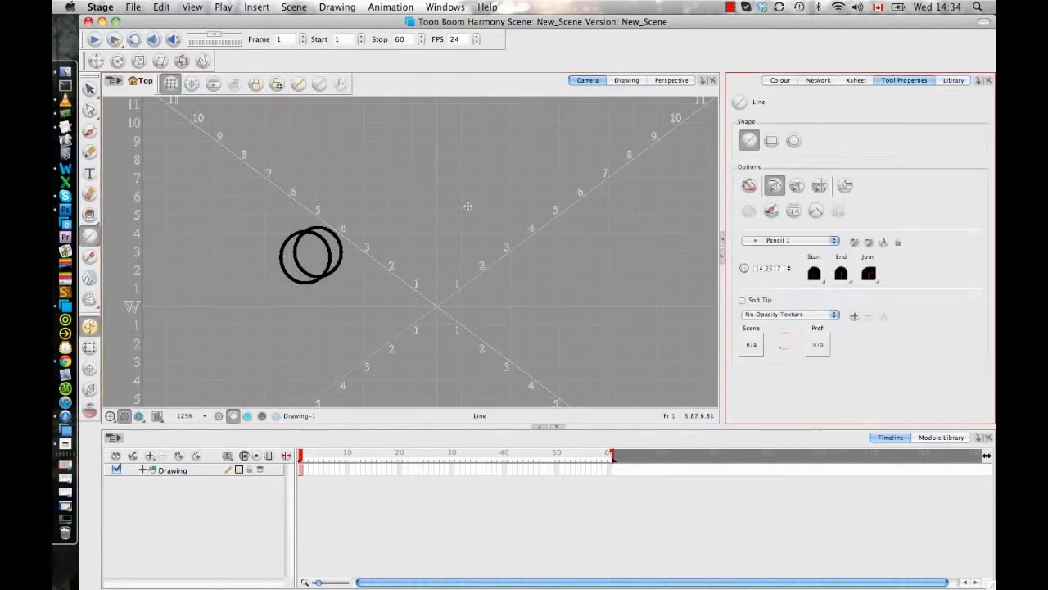
{"action": "left_click", "coordinate": [315, 280]}
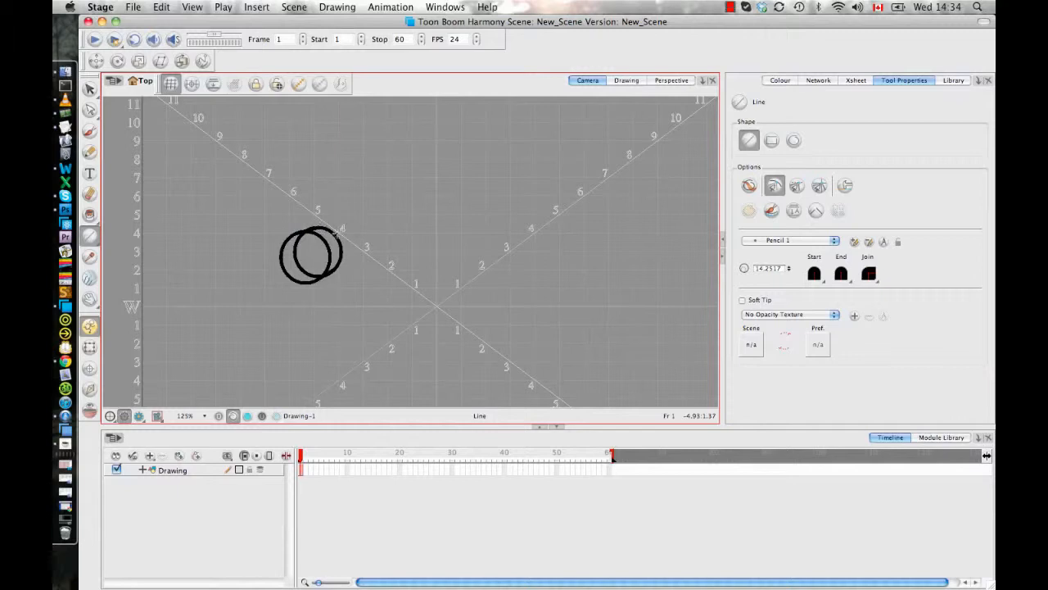
- Use the Cutter to select and delete the arc of the rear circle that lies inside the front circle
{"action": "key", "text": "2"}
{"action": "key", "text": "2"}
{"action": "left_click", "coordinate": [90, 89]}
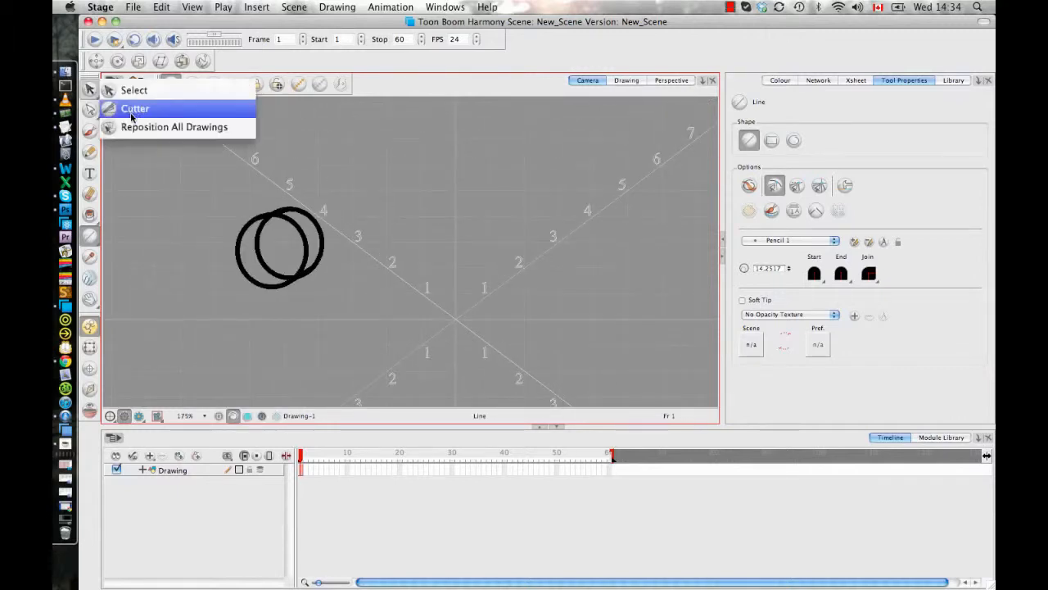
{"action": "left_click", "coordinate": [132, 113]}
{"action": "left_click", "coordinate": [302, 223]}
{"action": "left_click", "coordinate": [357, 239]}
{"action": "left_click", "coordinate": [258, 244]}
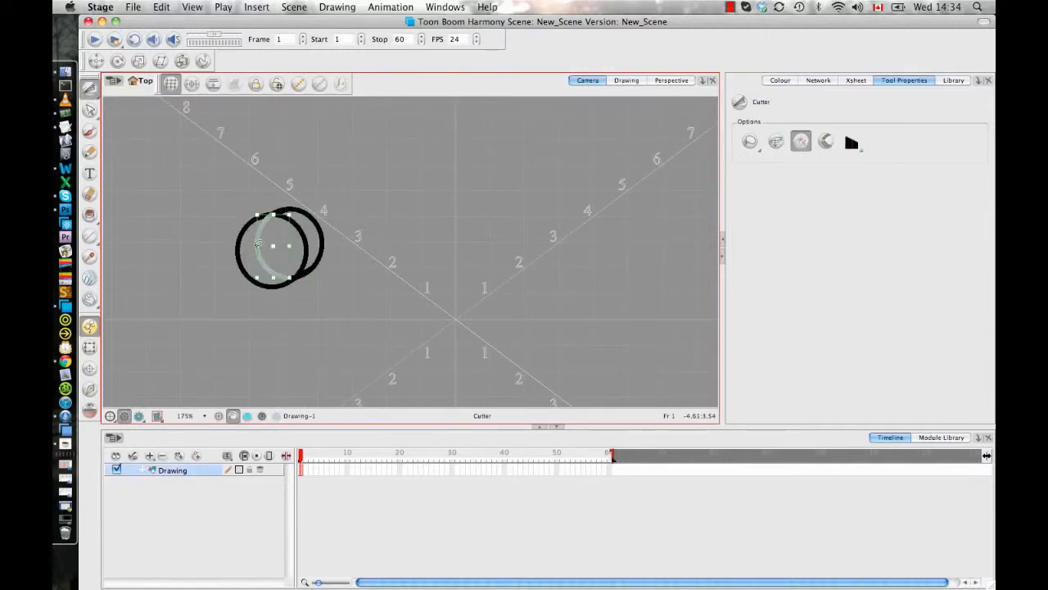
{"action": "key", "text": "Delete"}
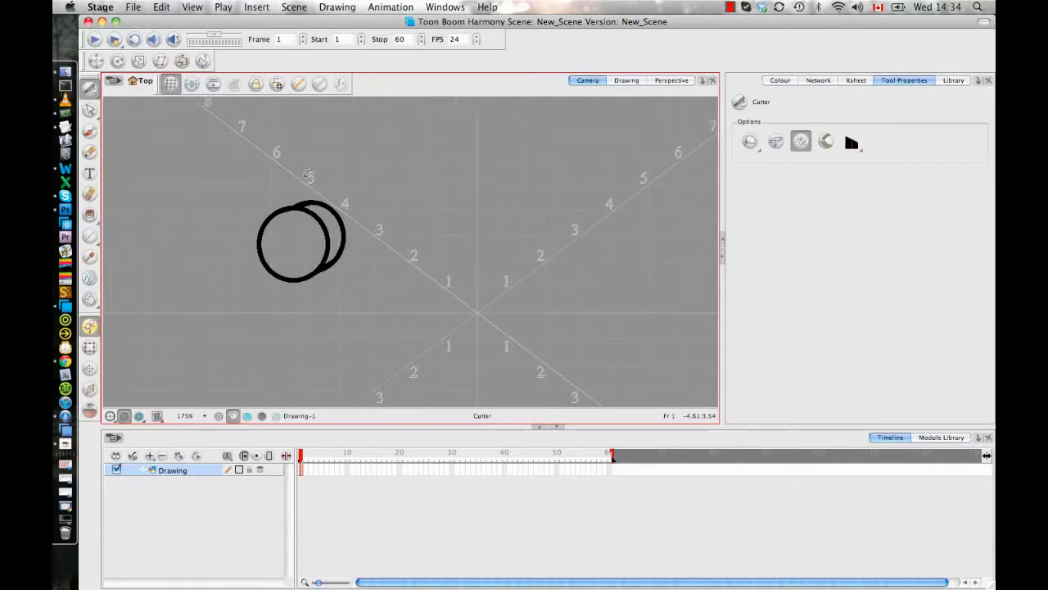
- Draw a small circle at the centre of the front circle with the Ellipse tool
{"action": "left_click", "coordinate": [90, 214]}
{"action": "left_click", "coordinate": [90, 237]}
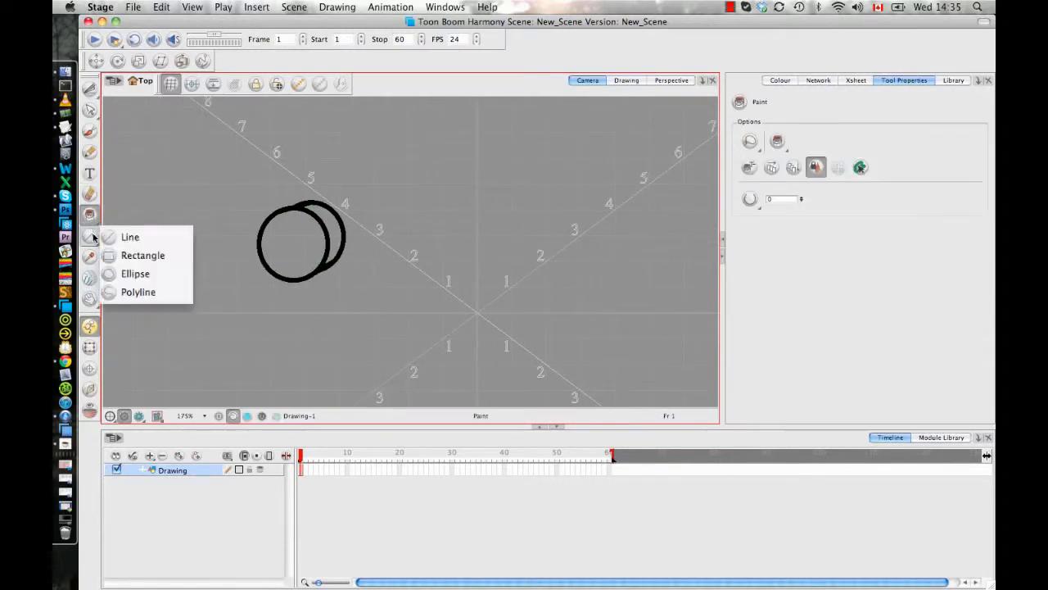
{"action": "left_click", "coordinate": [138, 275]}
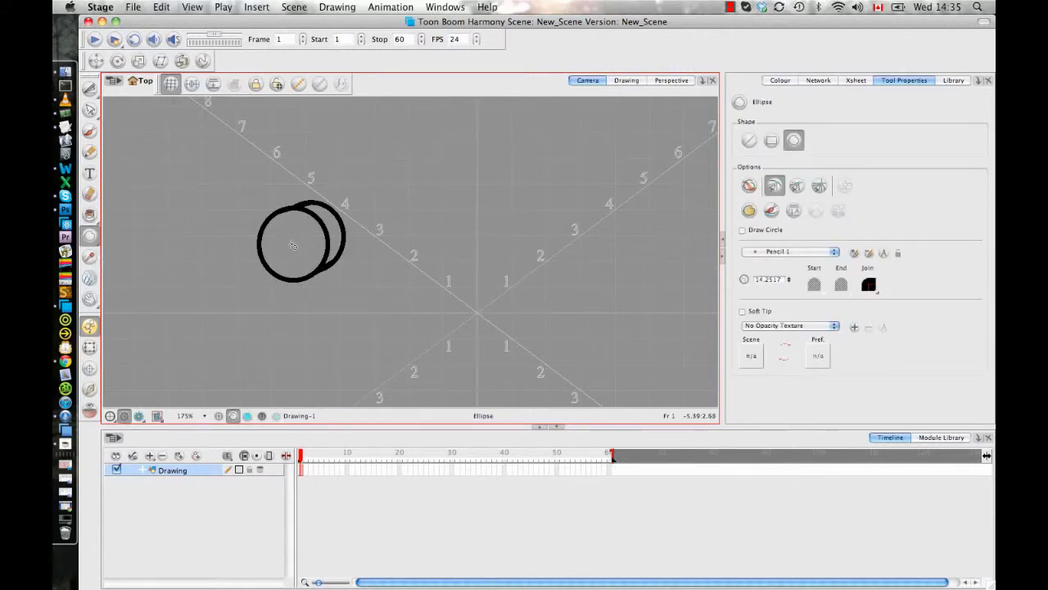
{"action": "left_click_drag", "start_coordinate": [293, 248], "coordinate": [302, 256]}
- Add two new colour swatches to the New_Scene palette, and undo the trial black fill of the front circle
{"action": "left_click", "coordinate": [90, 215]}
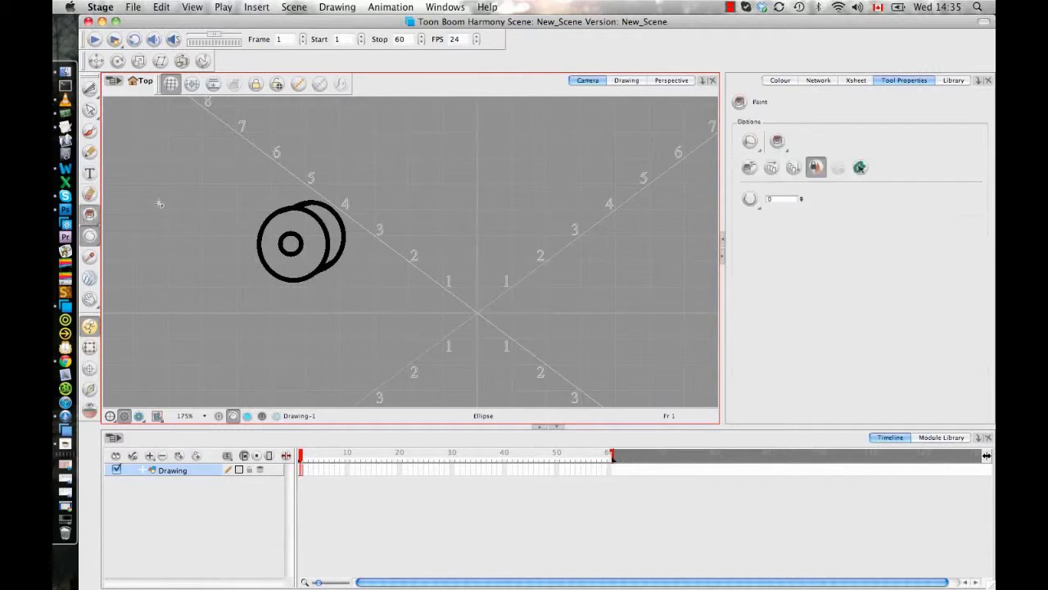
{"action": "left_click", "coordinate": [780, 80]}
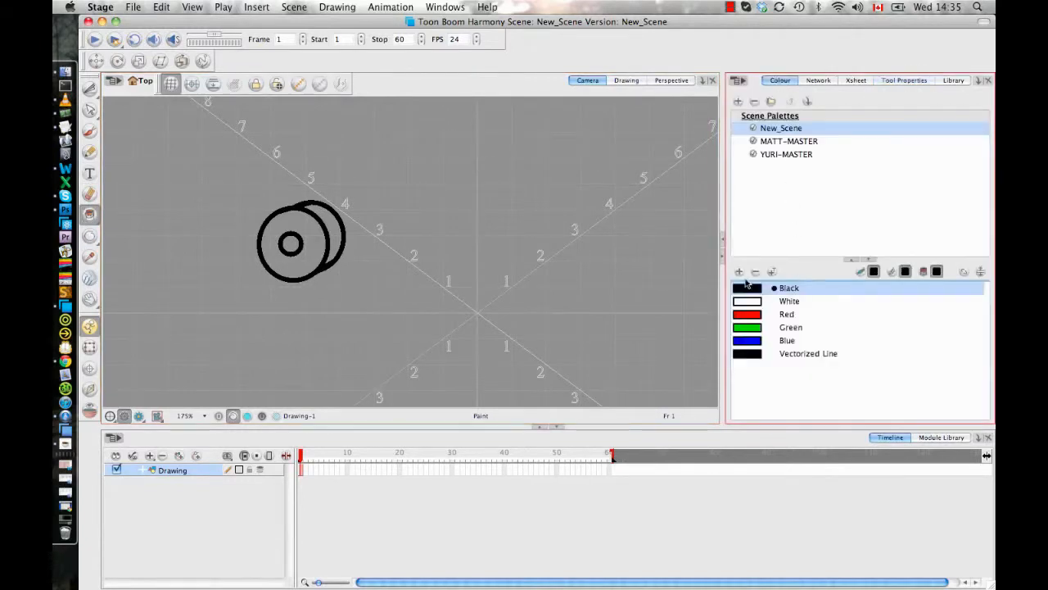
{"action": "left_click", "coordinate": [739, 271]}
{"action": "left_click", "coordinate": [319, 232]}
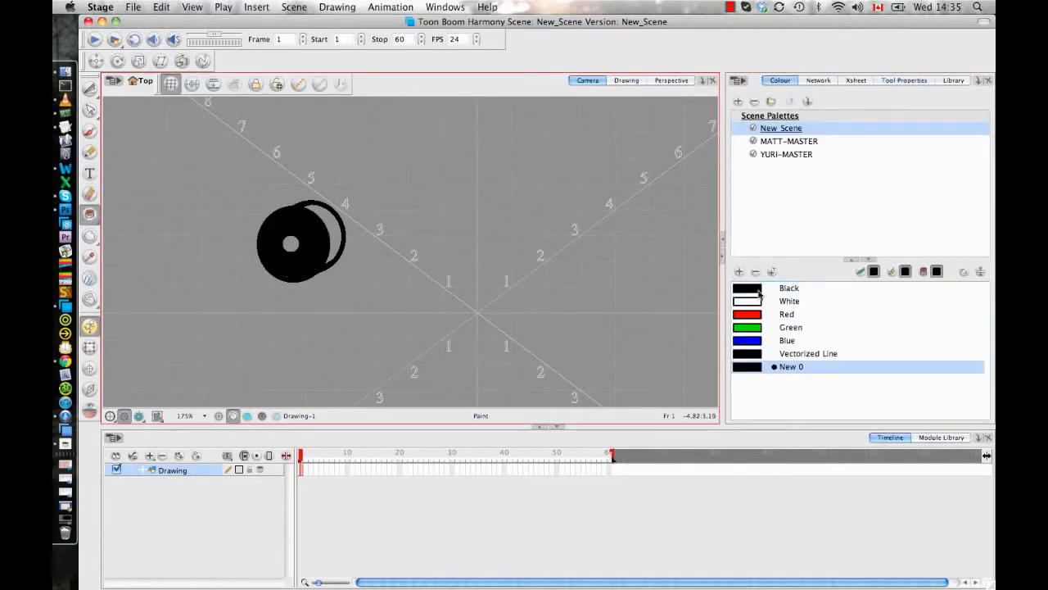
{"action": "key", "text": "super+z"}
{"action": "left_click", "coordinate": [739, 271]}
- Set the first new swatch to a dark grey with V 22 and paint the ring of the front circle with it
{"action": "double_click", "coordinate": [750, 368]}
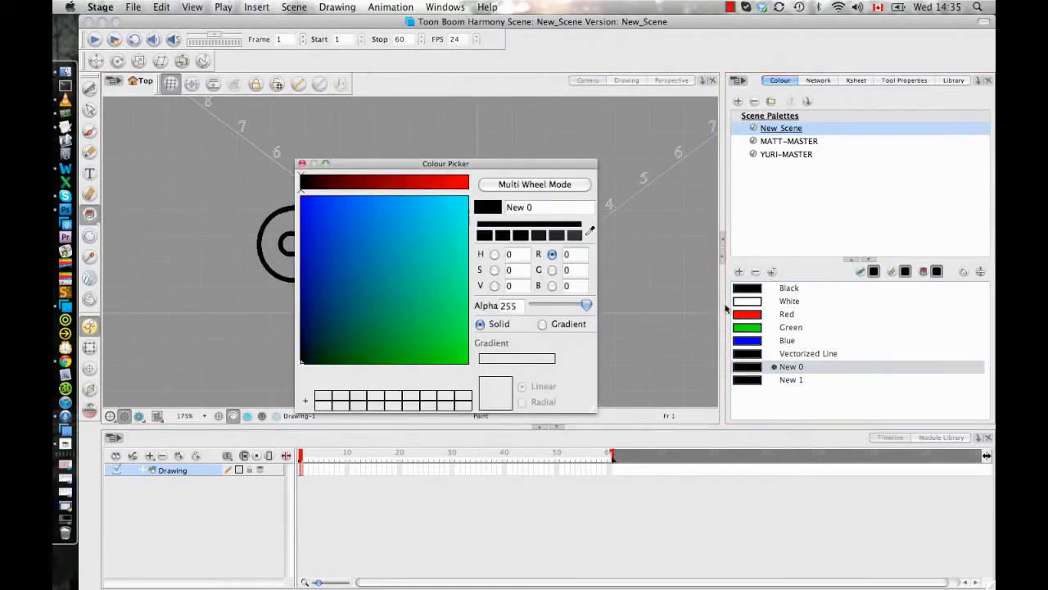
{"action": "left_click_drag", "start_coordinate": [445, 164], "coordinate": [580, 164]}
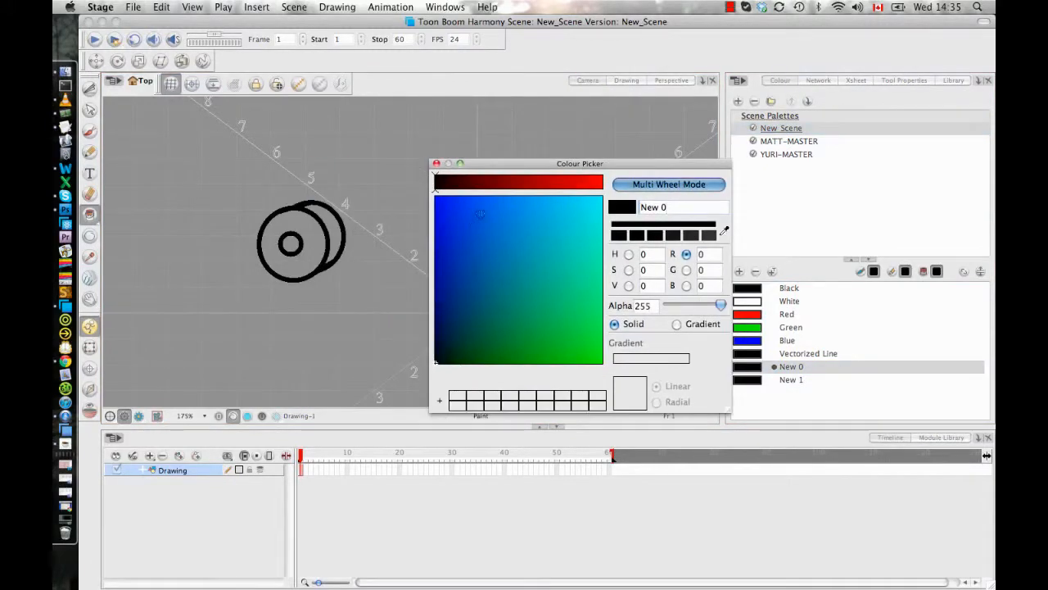
{"action": "left_click", "coordinate": [628, 285]}
{"action": "left_click_drag", "start_coordinate": [436, 182], "coordinate": [472, 181]}
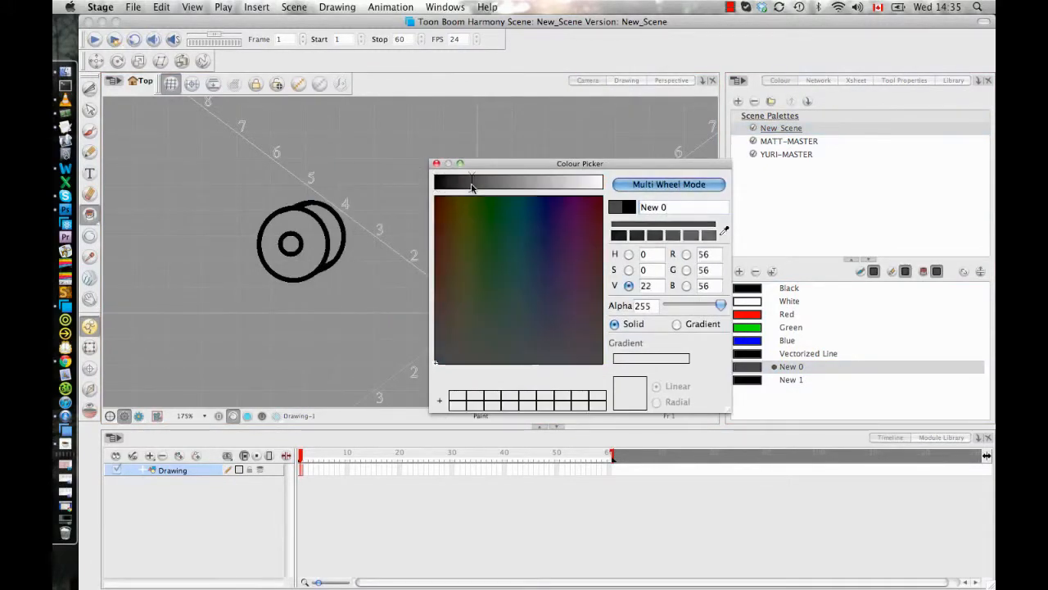
{"action": "left_click", "coordinate": [311, 236]}
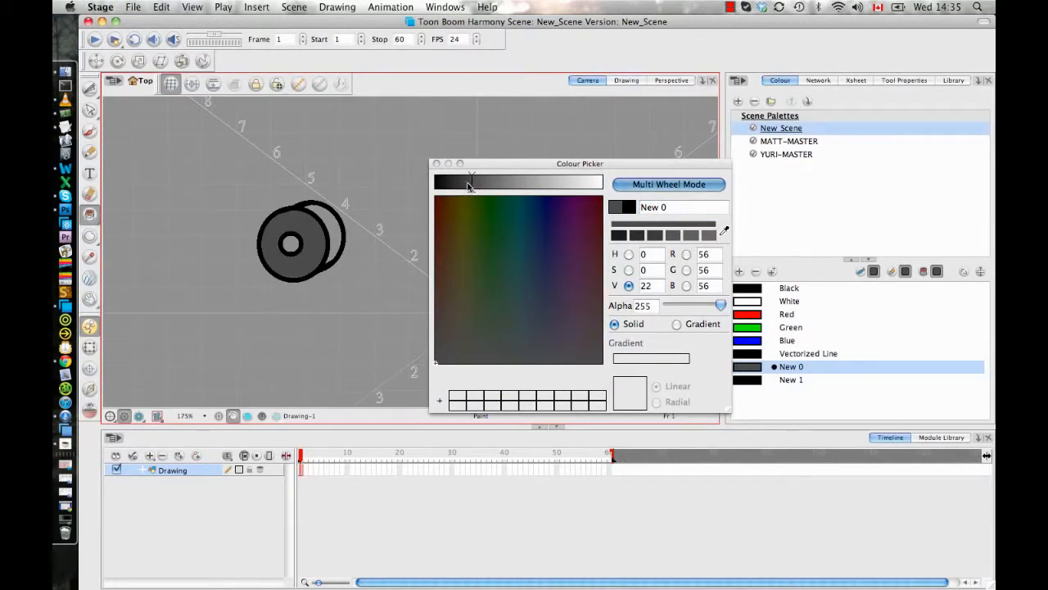
- Set the second new swatch to a near-black grey with V 8 and paint the crescent behind the front circle with it
{"action": "left_click", "coordinate": [748, 379]}
{"action": "left_click", "coordinate": [449, 181]}
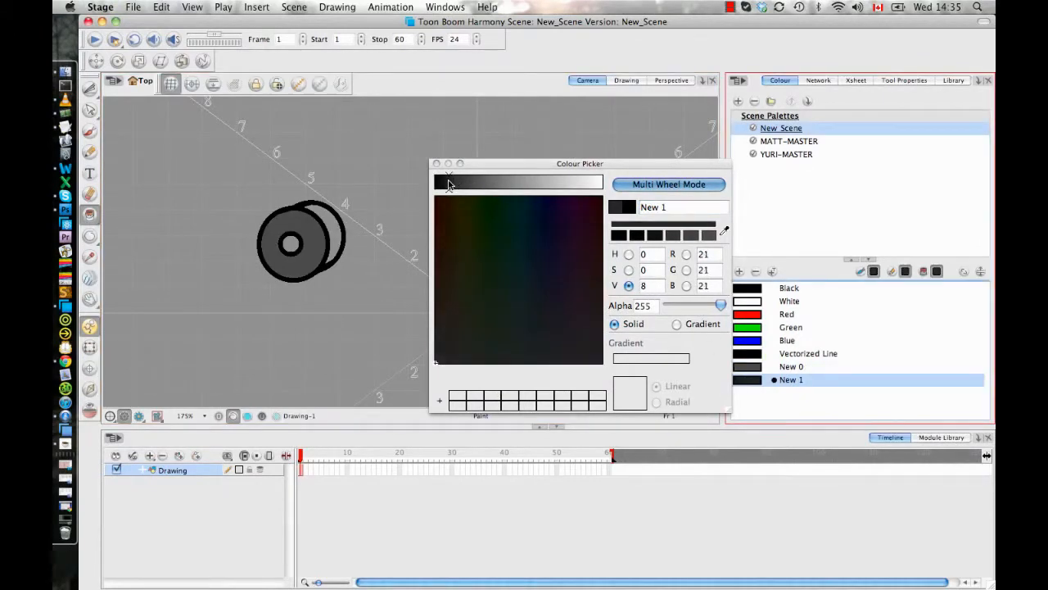
{"action": "left_click", "coordinate": [334, 235]}
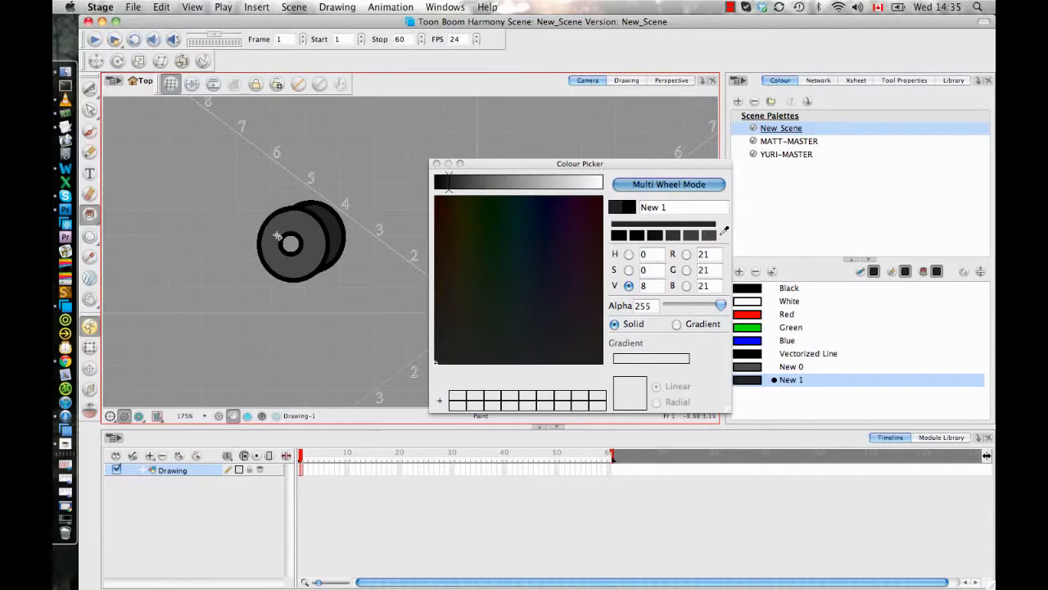
- Add a third new swatch, set it to a light grey with V 69 and fill the wheel's small centre circle with it
{"action": "left_click", "coordinate": [739, 271]}
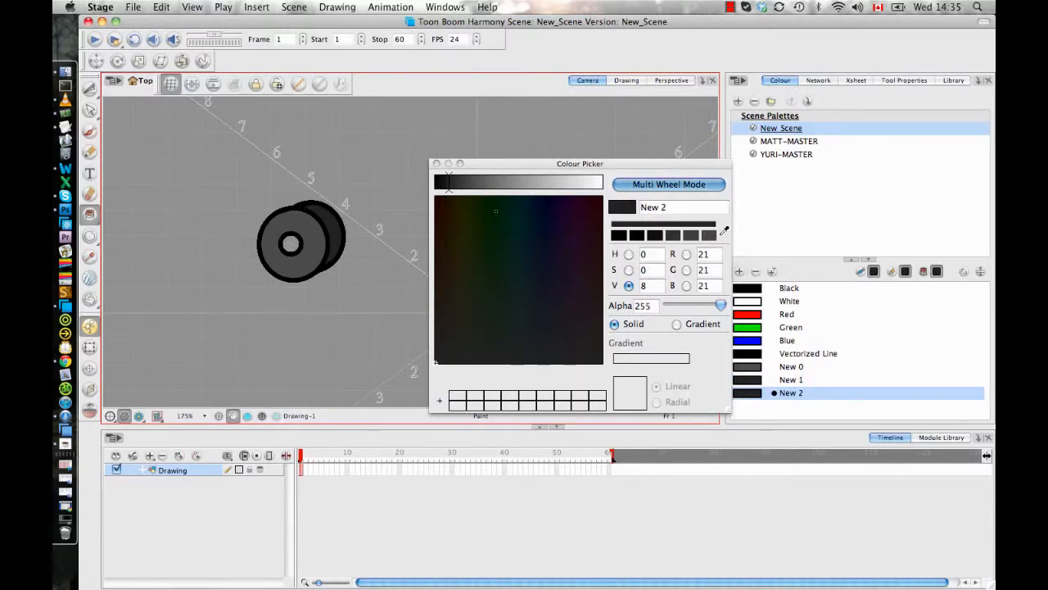
{"action": "left_click_drag", "start_coordinate": [449, 182], "coordinate": [550, 182]}
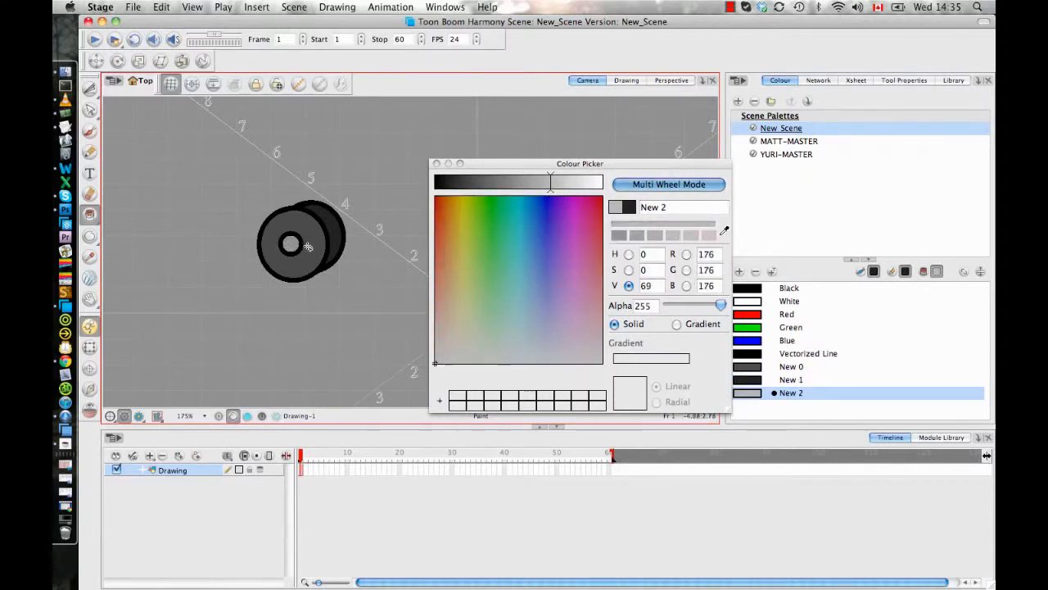
{"action": "left_click", "coordinate": [436, 163]}
{"action": "scroll", "coordinate": [429, 199], "scroll_direction": "down", "scroll_amount": 3}
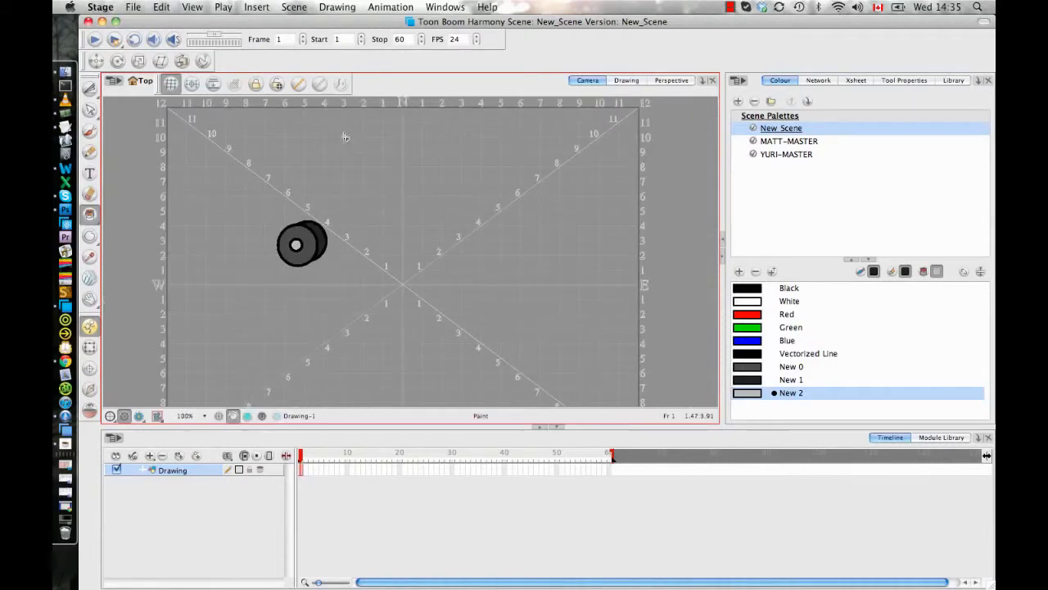
- Rename the drawing layer as wheel
{"action": "left_click", "coordinate": [204, 493]}
{"action": "left_click", "coordinate": [185, 470]}
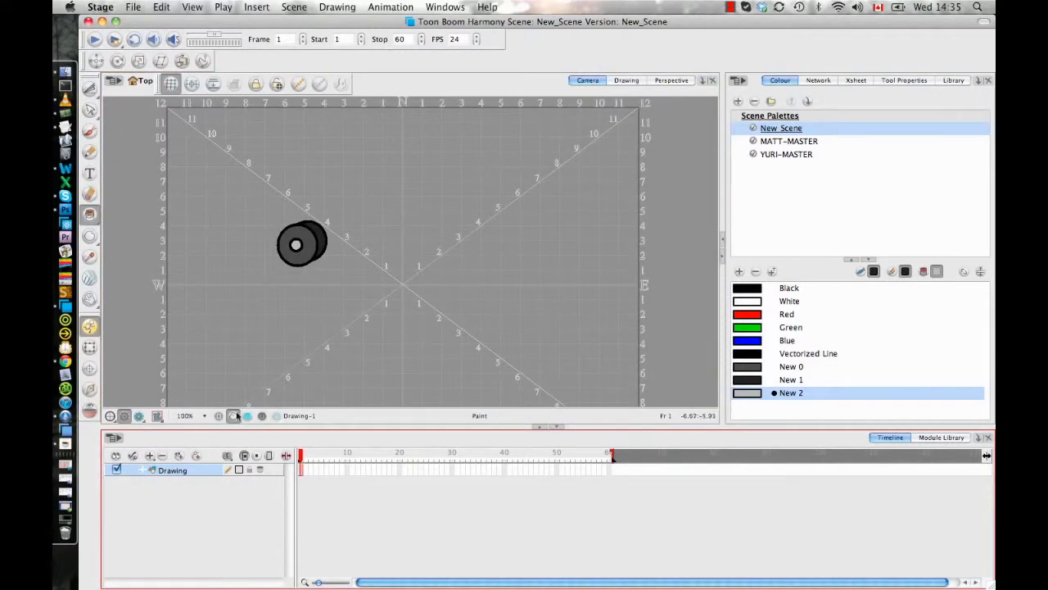
{"action": "double_click", "coordinate": [172, 470]}
{"action": "type", "text": "wheel"}
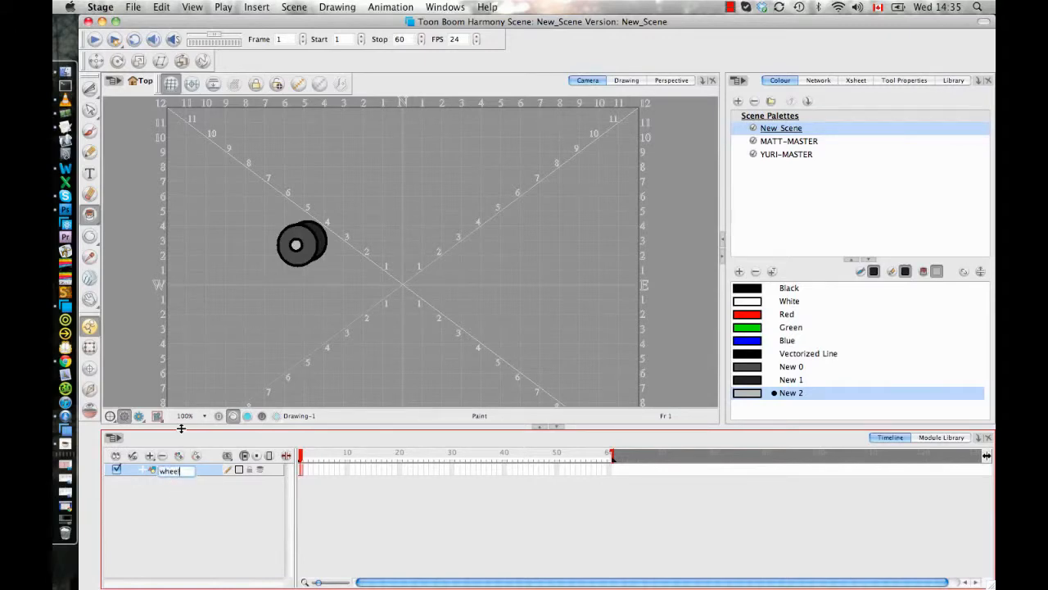
{"action": "key", "text": "Return"}
- Create a symbol named wheel from the wheel layer and show the Symbols folder of the library
{"action": "left_click", "coordinate": [161, 7]}
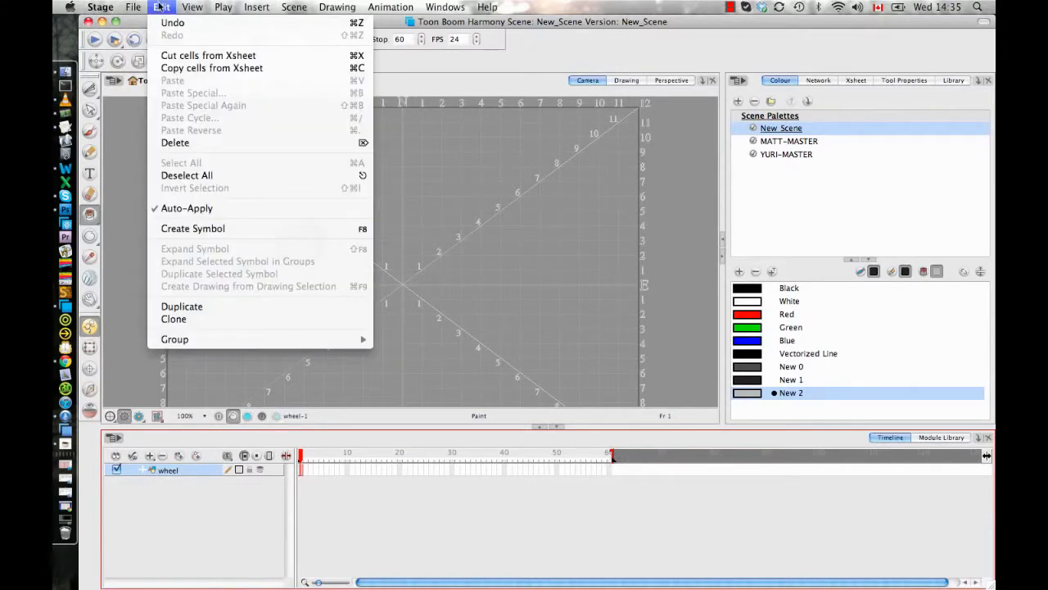
{"action": "left_click", "coordinate": [301, 232]}
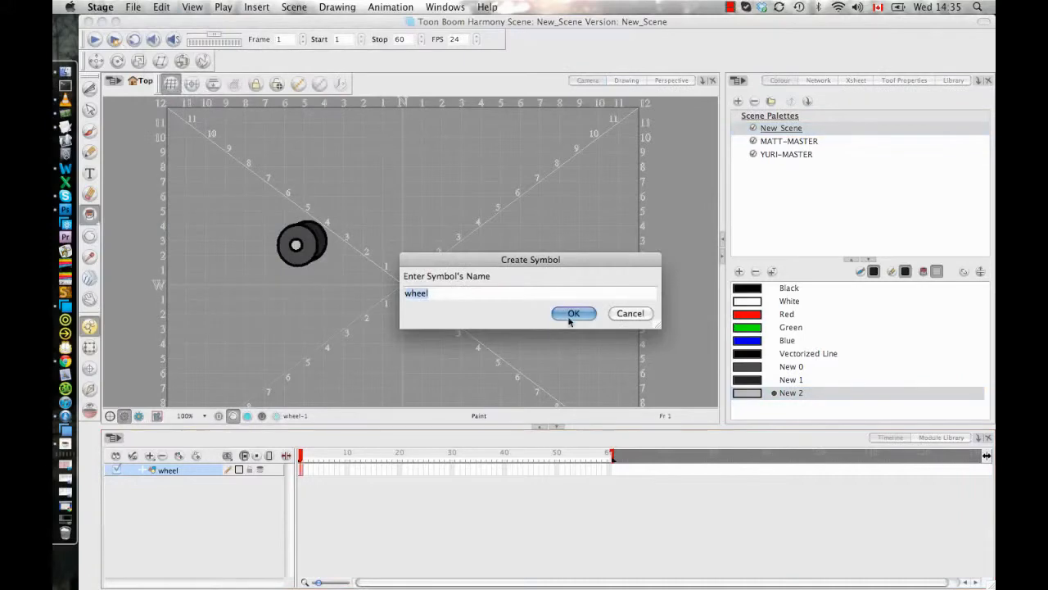
{"action": "left_click", "coordinate": [569, 319]}
{"action": "left_click", "coordinate": [953, 80]}
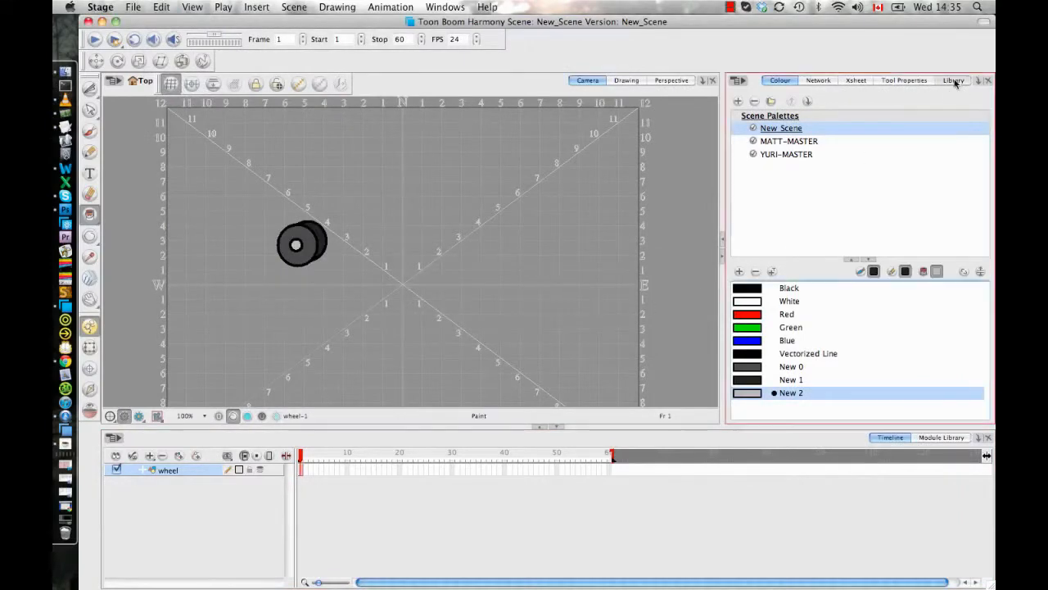
{"action": "left_click", "coordinate": [799, 250]}
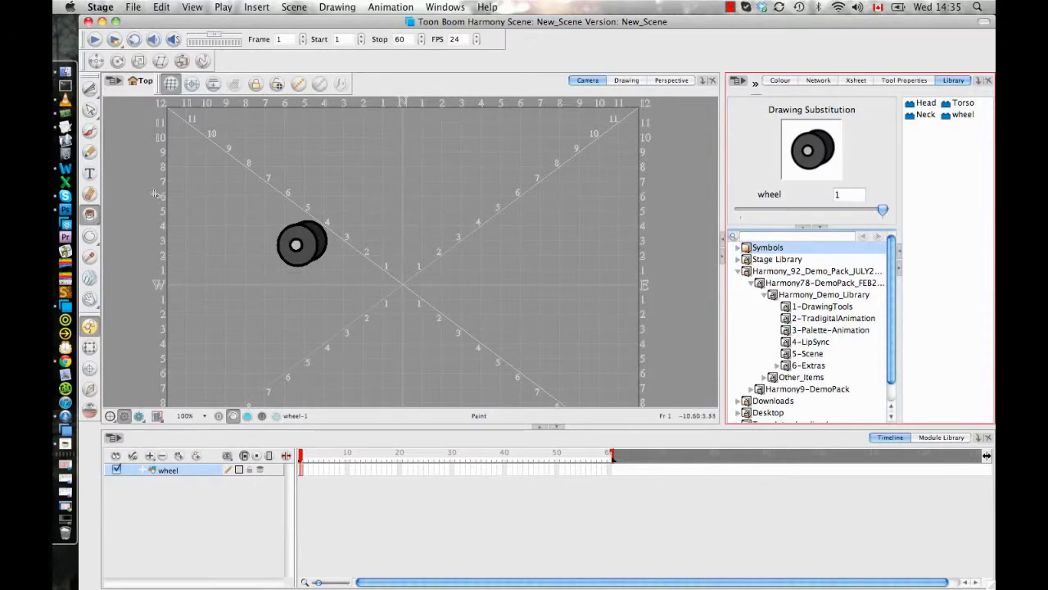
- Add a new drawing layer and draw a long rectangle about 15 grid fields wide and 4 high just above the wheel
{"action": "left_click", "coordinate": [179, 455]}
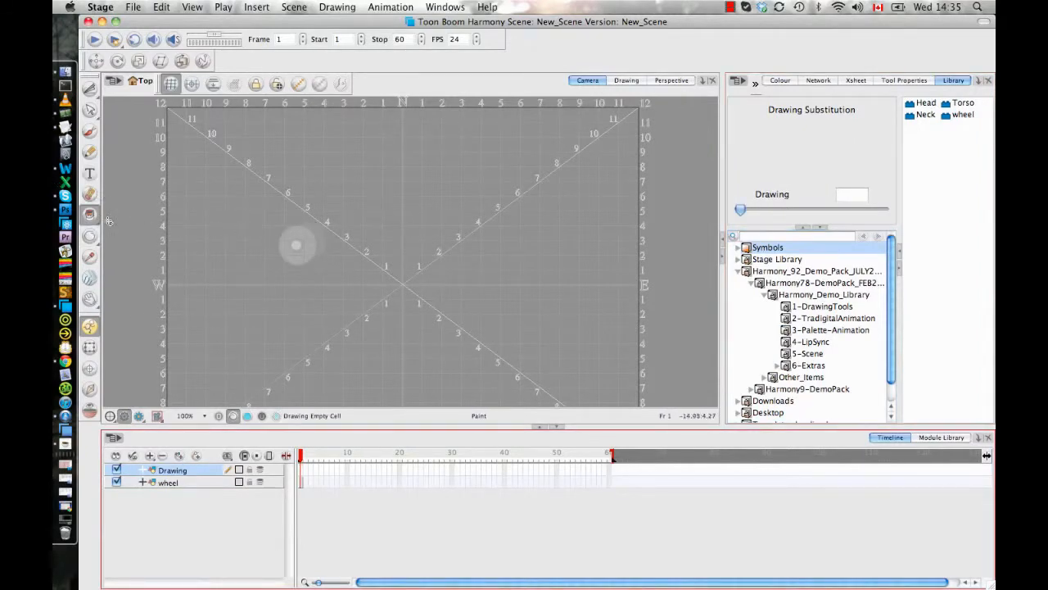
{"action": "left_click_drag", "start_coordinate": [98, 234], "coordinate": [132, 257]}
{"action": "left_click_drag", "start_coordinate": [249, 173], "coordinate": [534, 228]}
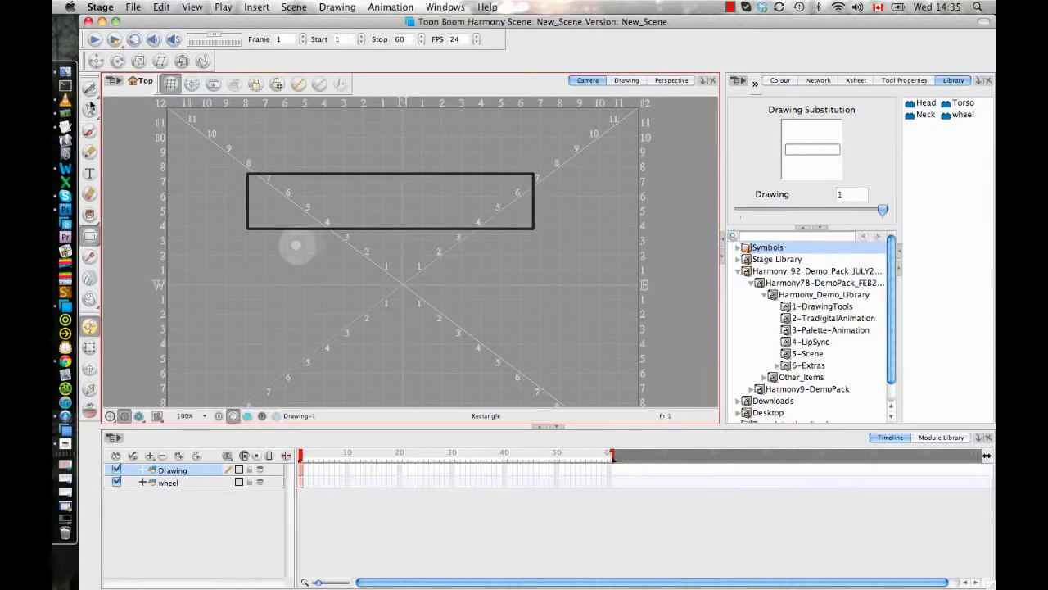
- Move the rectangle's two upper corners down and to the right with the Contour Editor to form a slanted parallelogram
{"action": "left_click", "coordinate": [90, 109]}
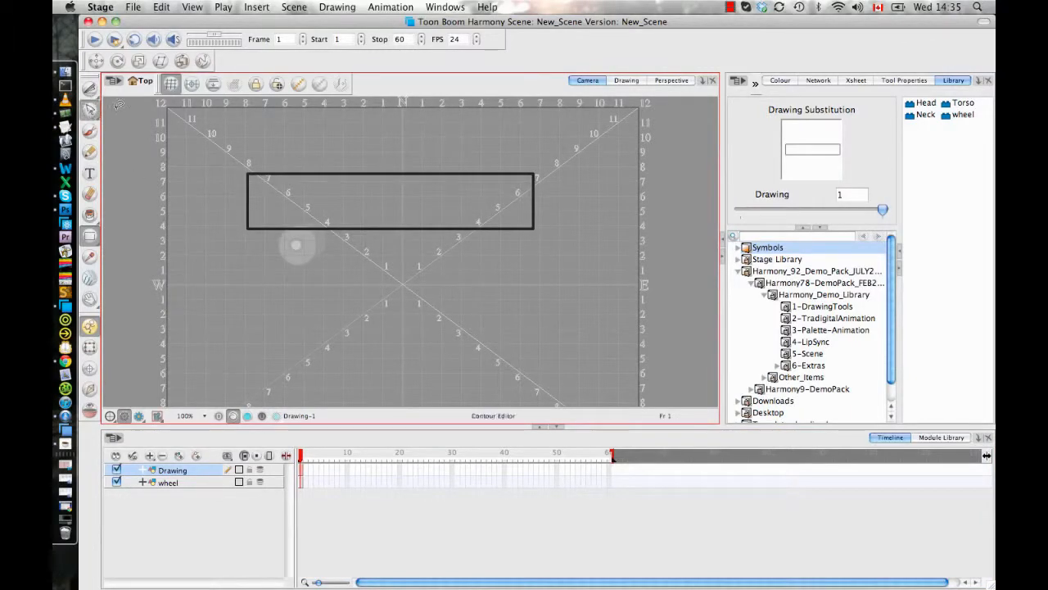
{"action": "left_click", "coordinate": [535, 174]}
{"action": "left_click_drag", "start_coordinate": [534, 174], "coordinate": [551, 196]}
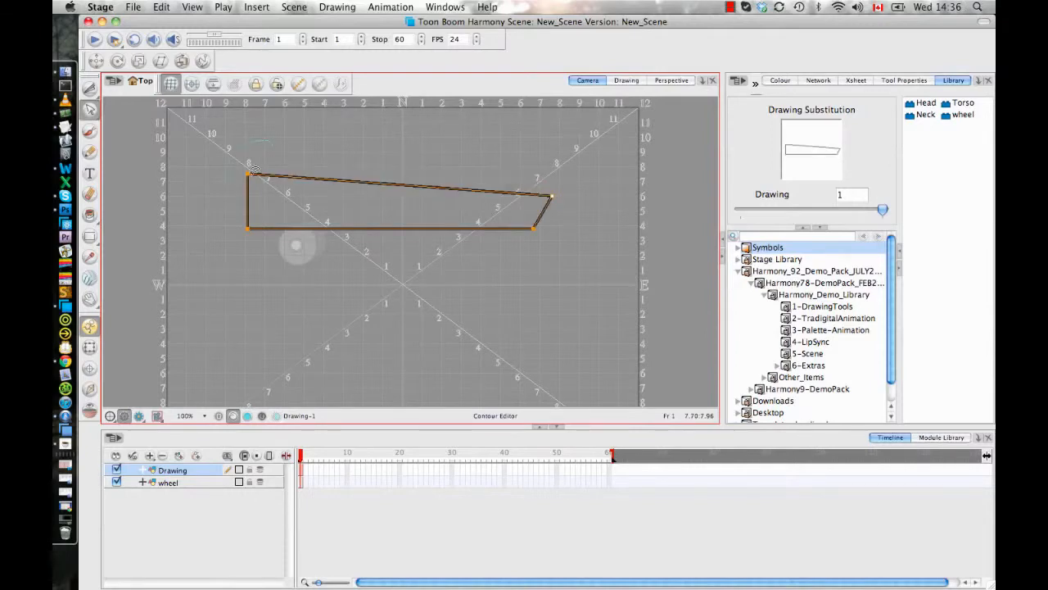
{"action": "left_click_drag", "start_coordinate": [249, 174], "coordinate": [304, 189]}
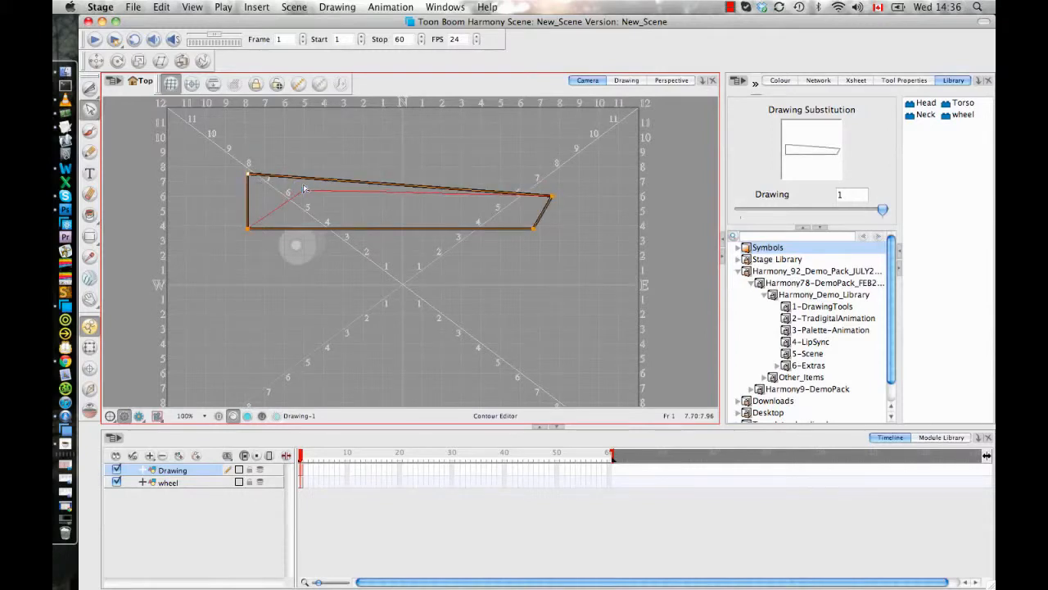
{"action": "left_click", "coordinate": [551, 191]}
{"action": "left_click_drag", "start_coordinate": [551, 191], "coordinate": [571, 189]}
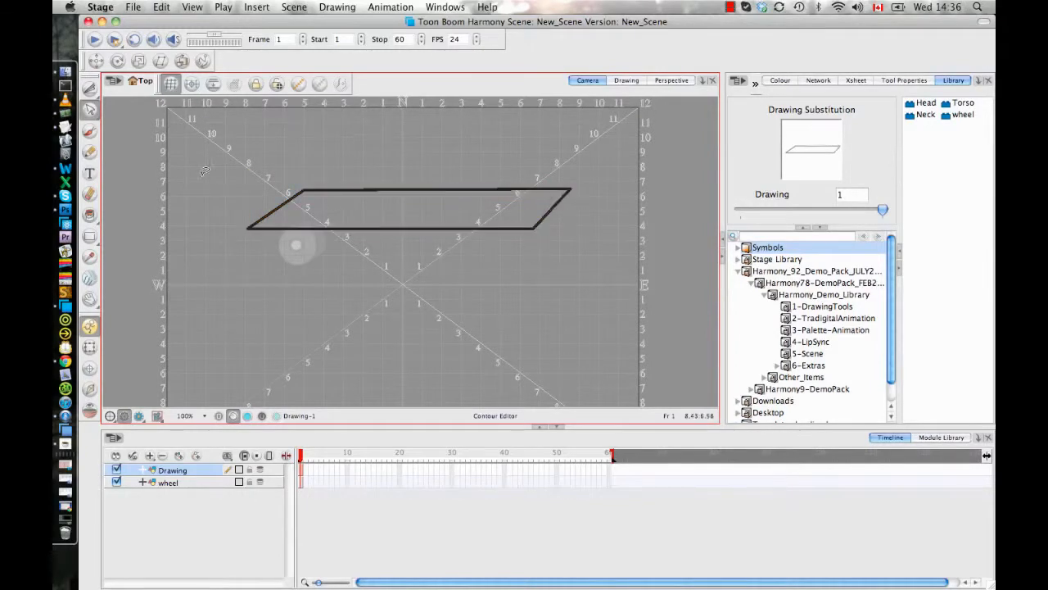
- Bow the parallelogram's upper edge slightly upward and round both of its slanted end edges outward
{"action": "left_click", "coordinate": [417, 188]}
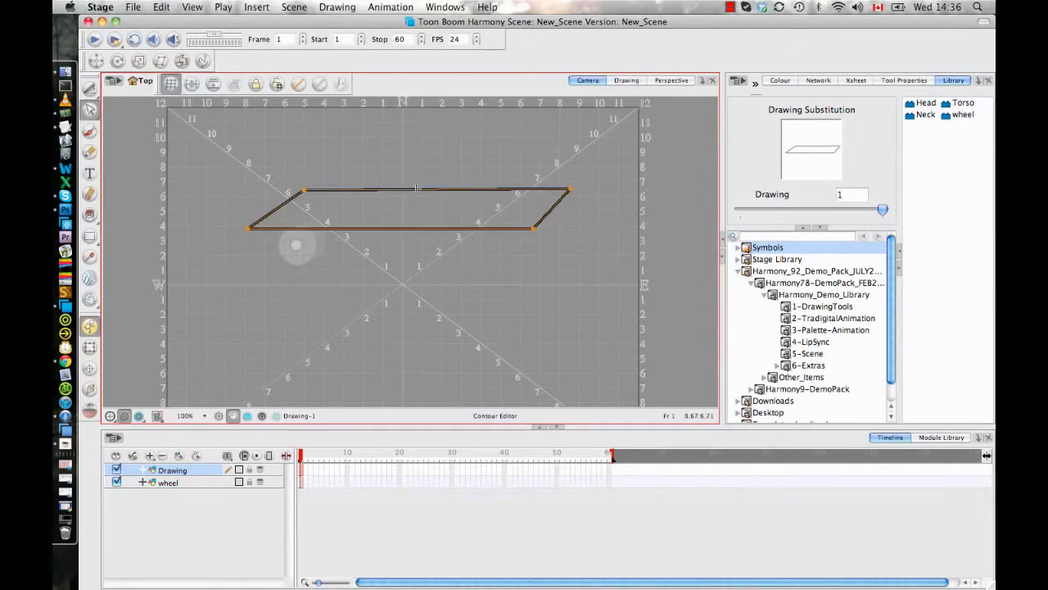
{"action": "left_click_drag", "start_coordinate": [417, 188], "coordinate": [417, 180]}
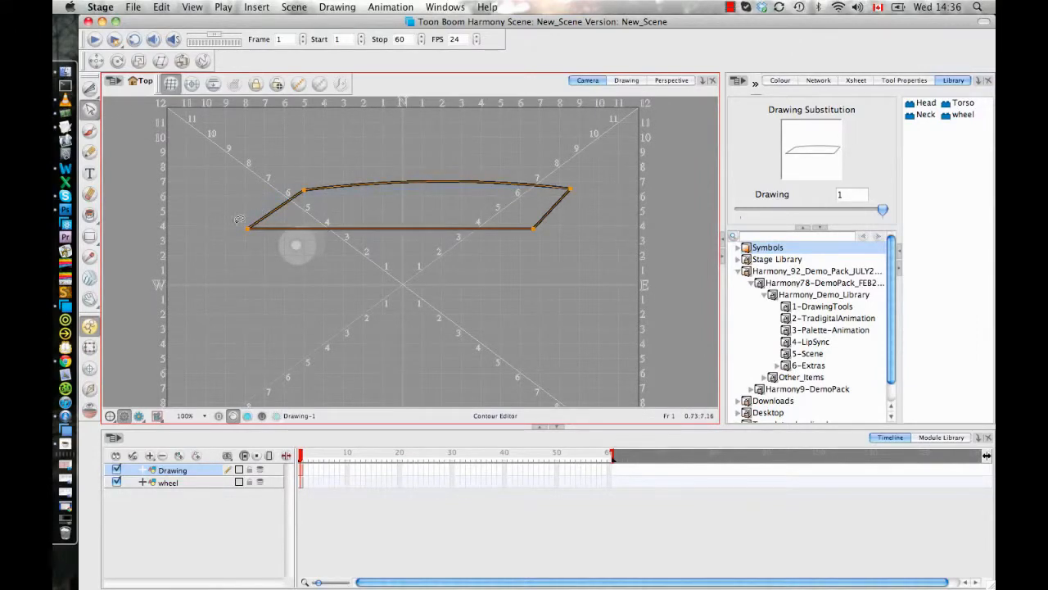
{"action": "left_click_drag", "start_coordinate": [273, 211], "coordinate": [255, 199]}
{"action": "key", "text": "super+z"}
{"action": "left_click", "coordinate": [275, 211]}
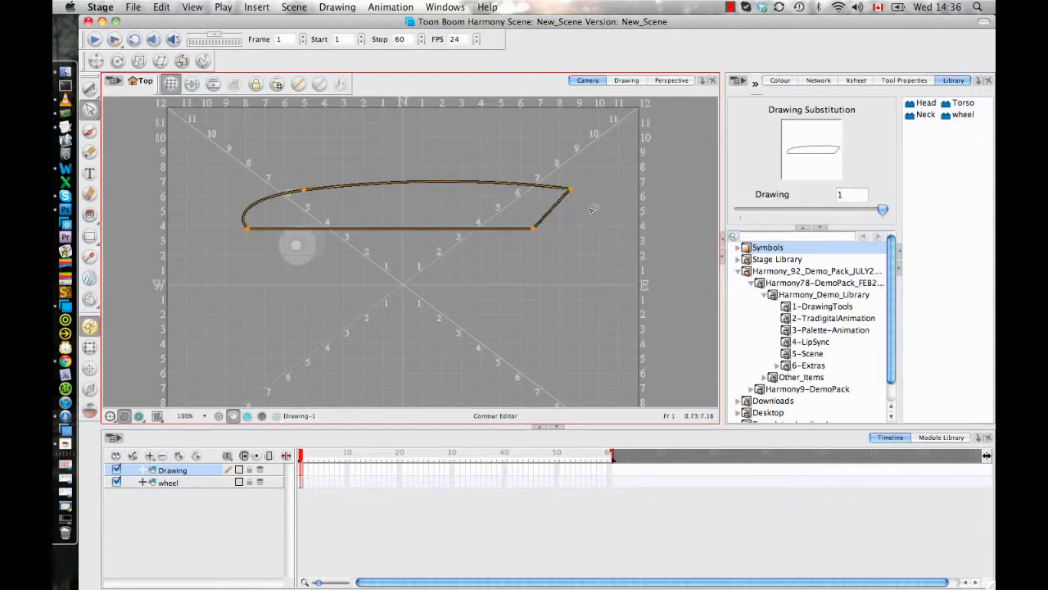
{"action": "left_click_drag", "start_coordinate": [554, 208], "coordinate": [582, 208]}
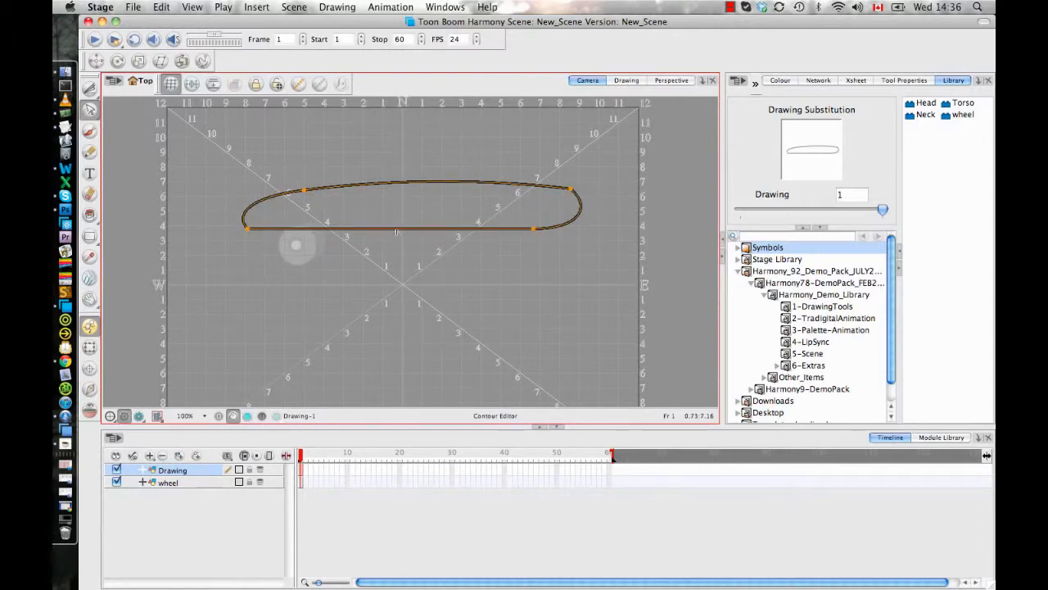
- Arch the middle of the board's lower edge upward and reshape the curve at its upper-right corner point
{"action": "left_click_drag", "start_coordinate": [395, 228], "coordinate": [415, 221]}
{"action": "key", "text": "super+z"}
{"action": "left_click", "coordinate": [506, 245]}
{"action": "left_click", "coordinate": [572, 189]}
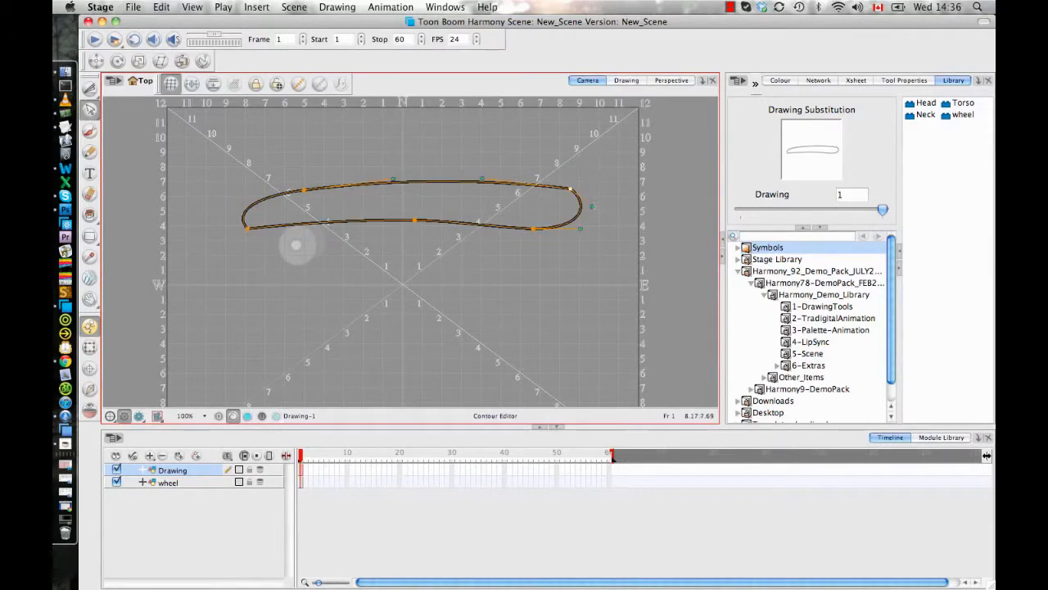
{"action": "mouse_move", "coordinate": [591, 206]}
{"action": "left_mouse_down"}
{"action": "mouse_move", "coordinate": [601, 182]}
{"action": "mouse_move", "coordinate": [598, 196]}
{"action": "left_mouse_up"}
{"action": "left_click", "coordinate": [296, 145]}
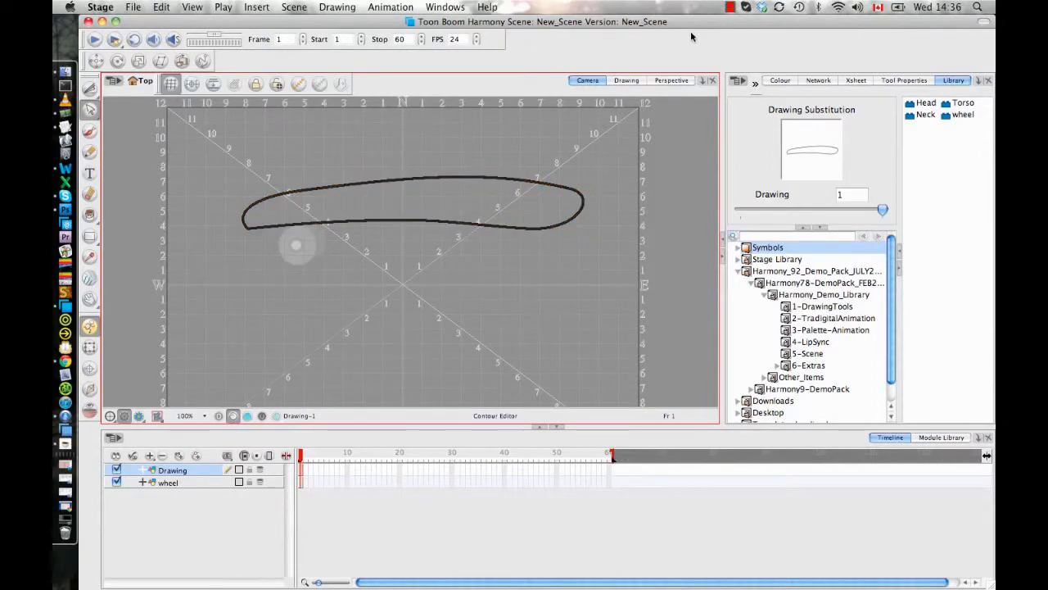
- Adjust the curve handles at the board's left end to give it a smooth, rounded tip
{"action": "left_click", "coordinate": [248, 230]}
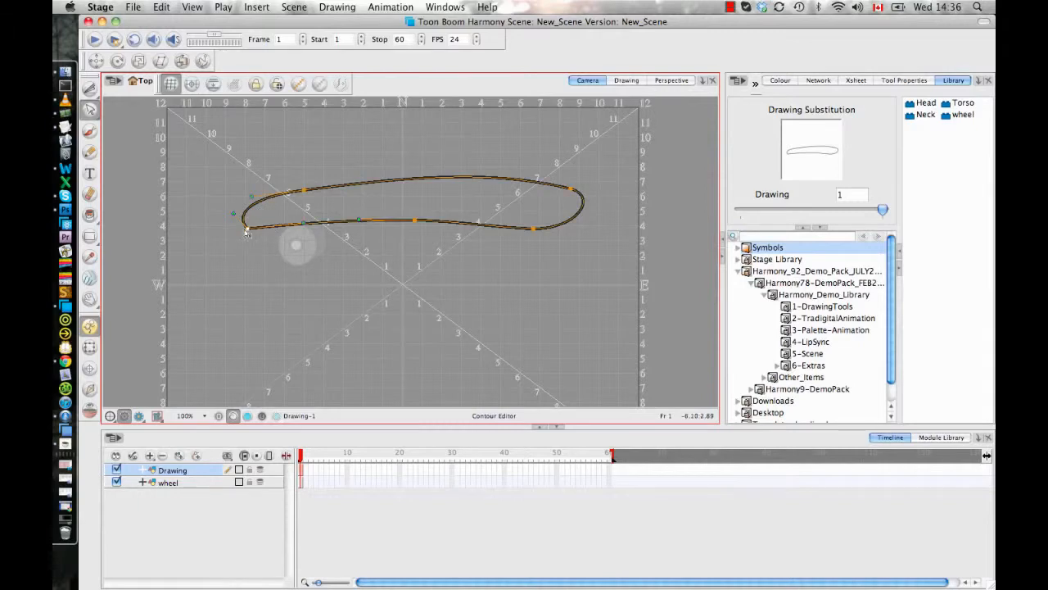
{"action": "mouse_move", "coordinate": [233, 214]}
{"action": "left_mouse_down"}
{"action": "mouse_move", "coordinate": [234, 246]}
{"action": "mouse_move", "coordinate": [226, 222]}
{"action": "mouse_move", "coordinate": [226, 231]}
{"action": "left_mouse_up"}
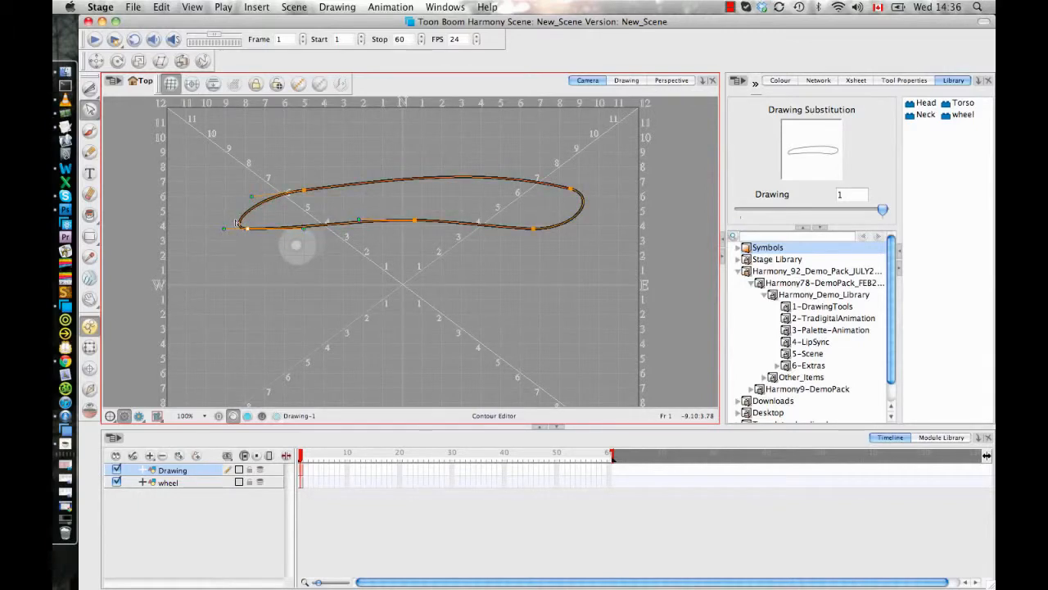
{"action": "left_click_drag", "start_coordinate": [252, 196], "coordinate": [240, 190]}
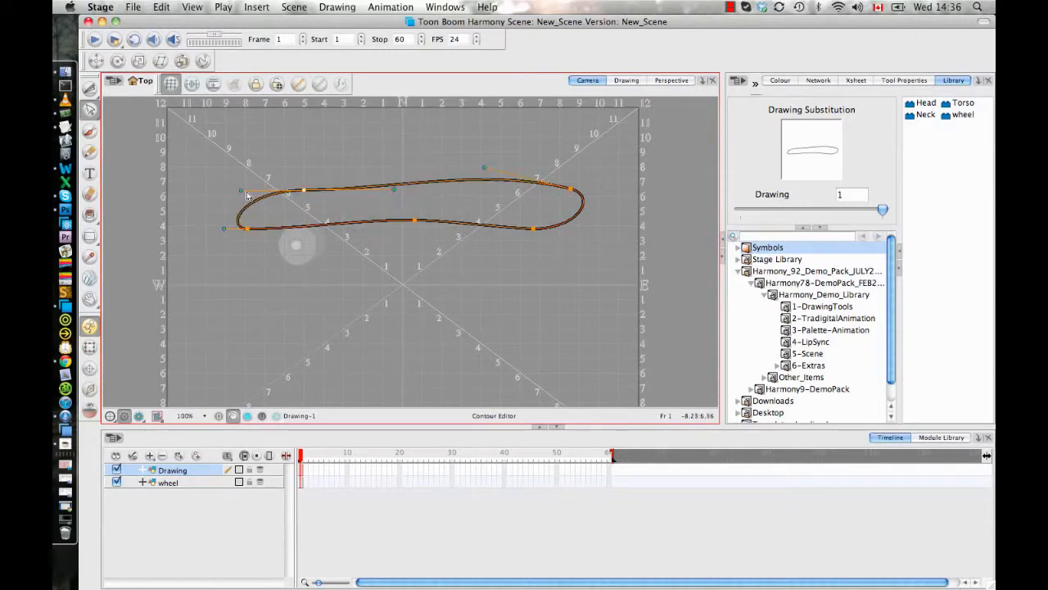
{"action": "left_click", "coordinate": [399, 166]}
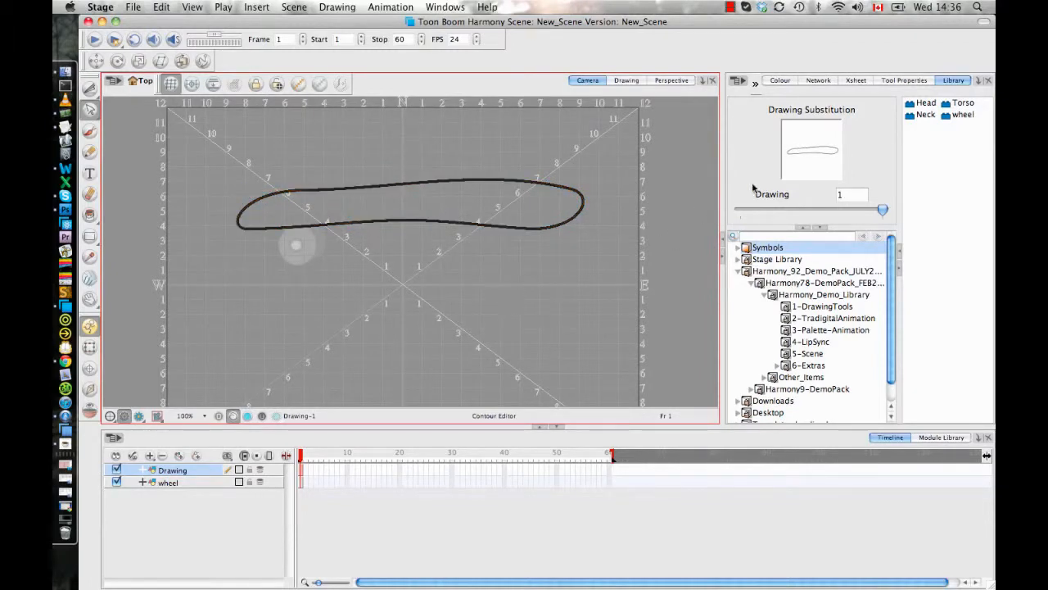
- Paint the inside of the board shape with the Red swatch of the New_Scene palette
{"action": "left_click", "coordinate": [89, 215]}
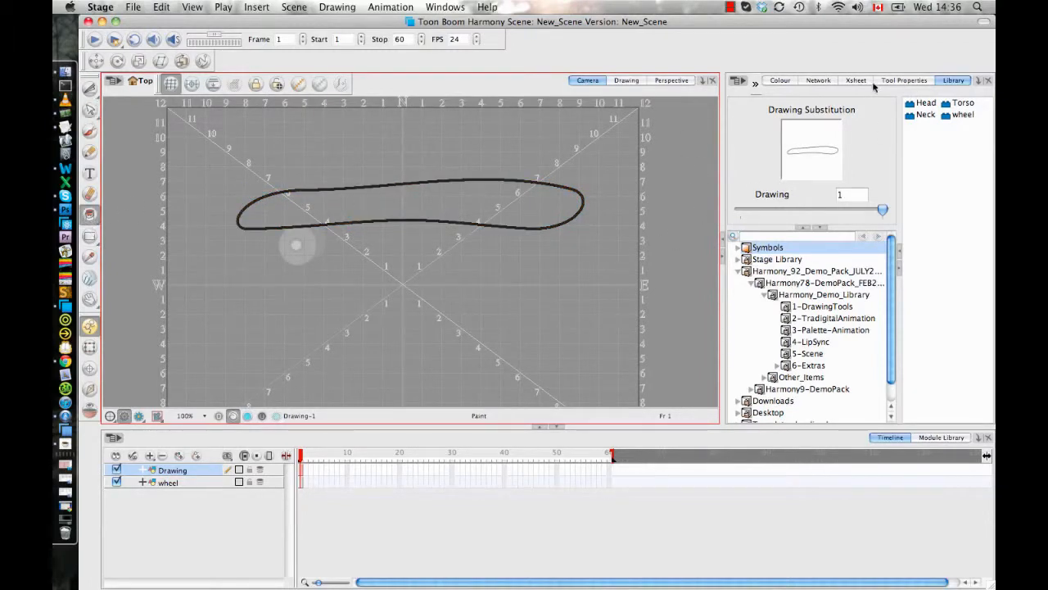
{"action": "left_click", "coordinate": [790, 81]}
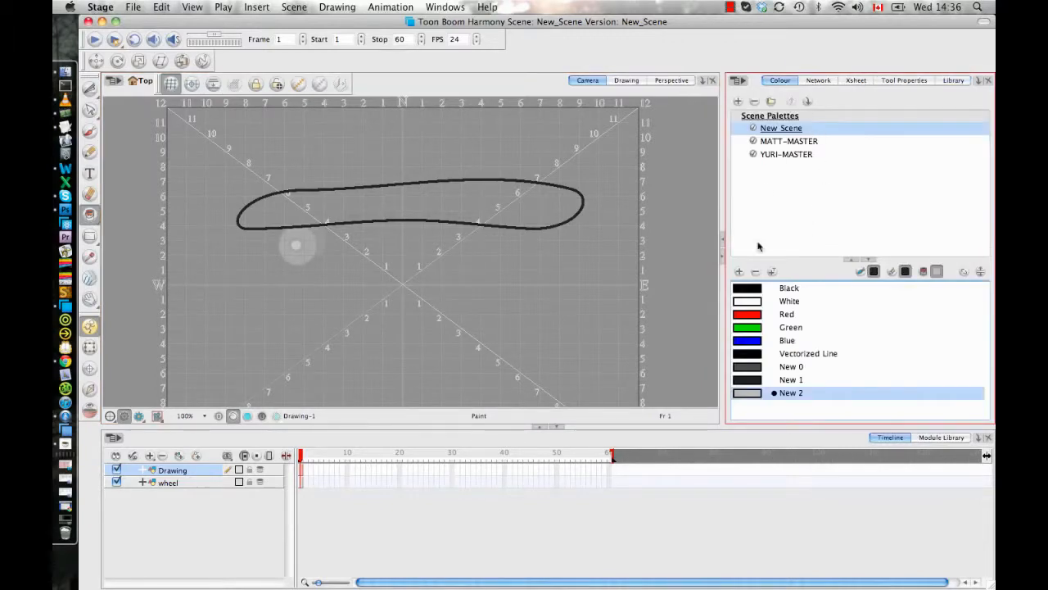
{"action": "left_click", "coordinate": [765, 315]}
{"action": "left_click", "coordinate": [533, 201]}
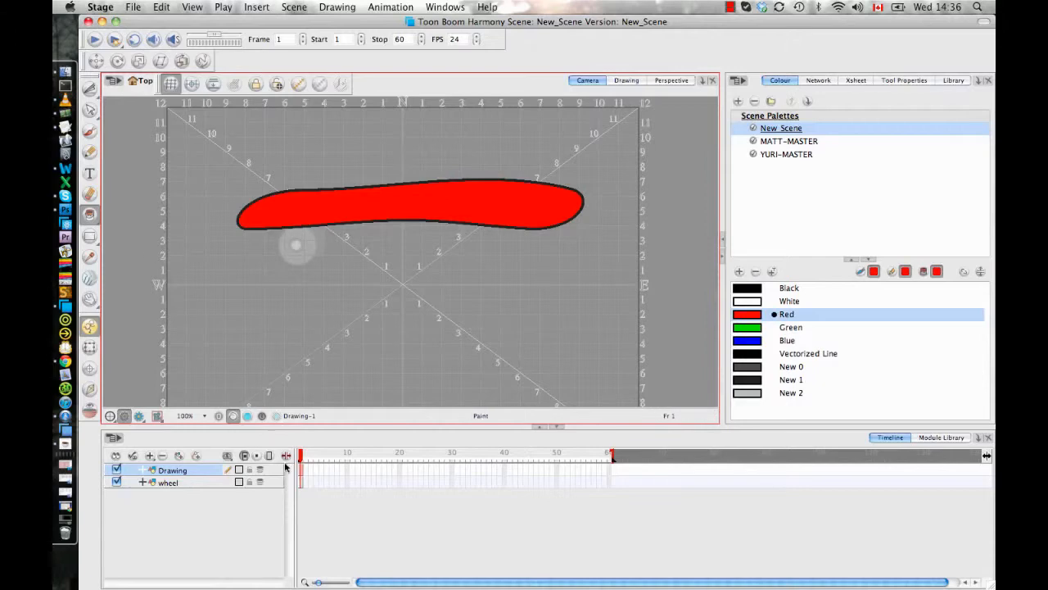
- Rename the board's drawing layer as skateboard
{"action": "left_click", "coordinate": [176, 472]}
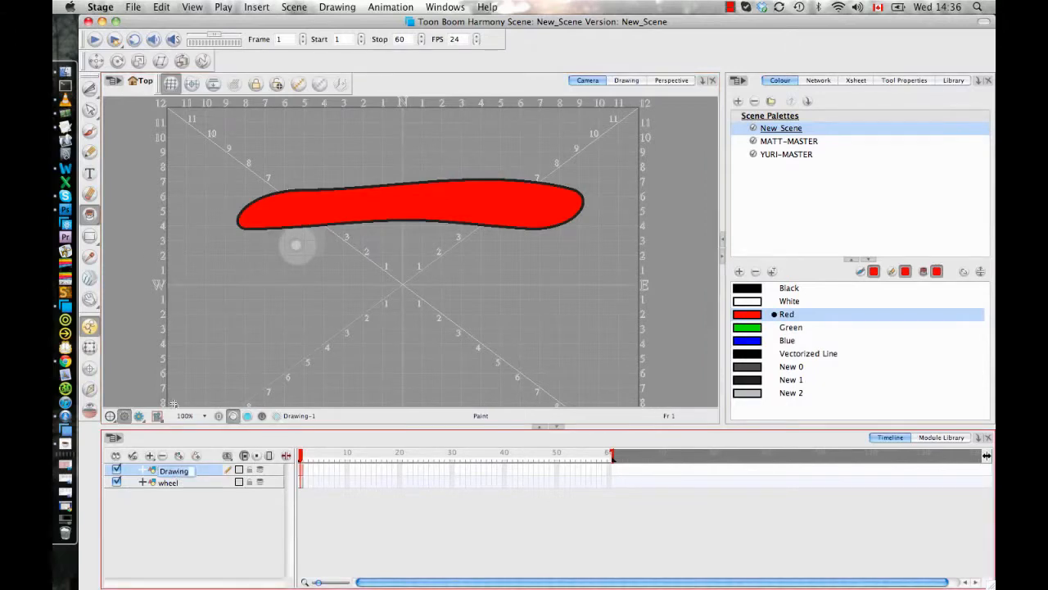
{"action": "type", "text": "skateboard"}
{"action": "key", "text": "Return"}
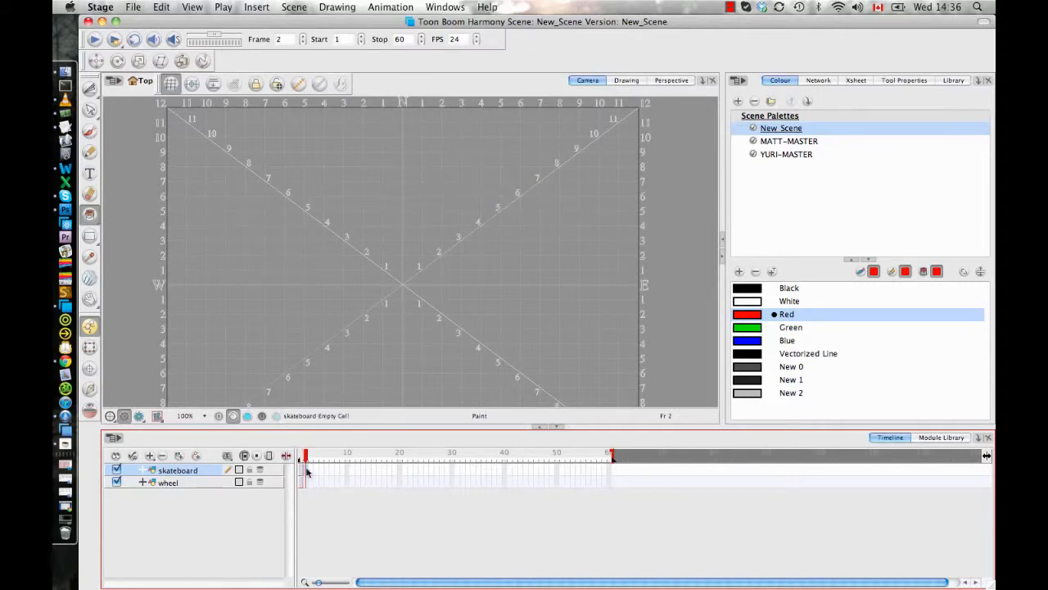
- Create a symbol from the skateboard layer, keeping the name skateboard
{"action": "left_click", "coordinate": [162, 9]}
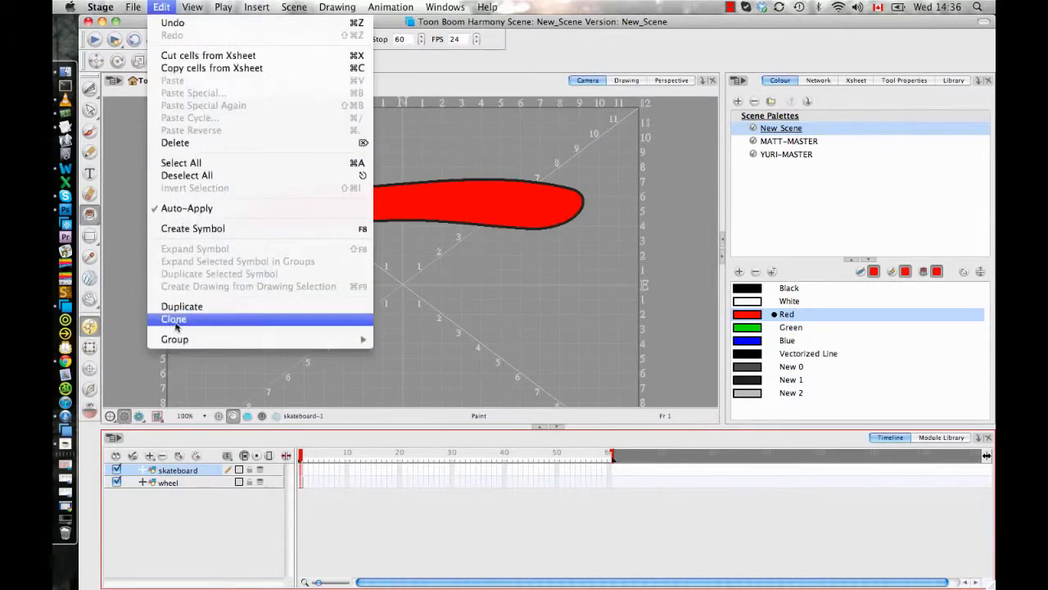
{"action": "left_click", "coordinate": [202, 231]}
{"action": "left_click", "coordinate": [554, 318]}
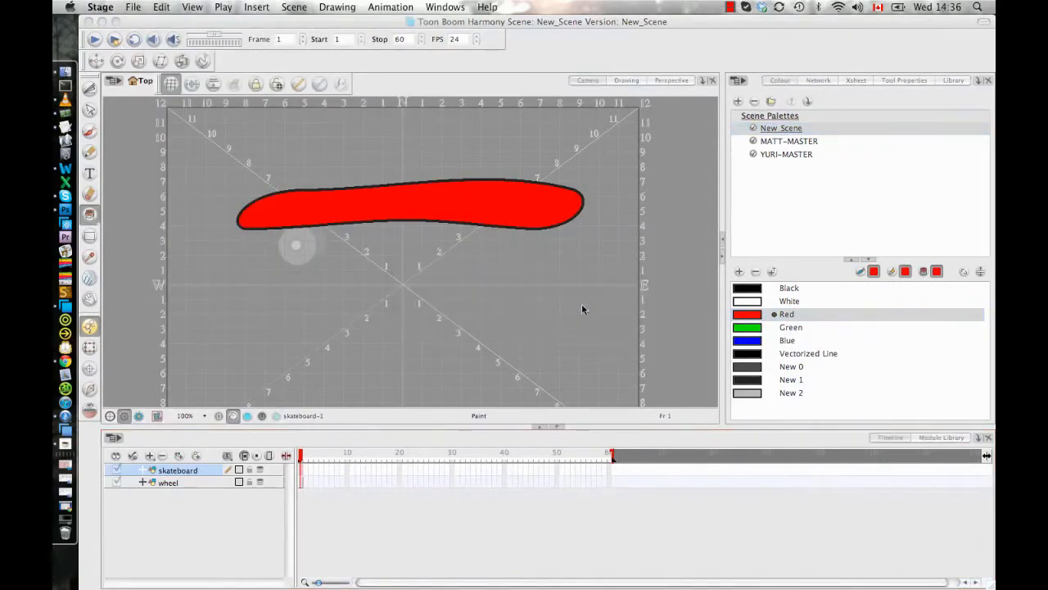
- Open the skateboard symbol from the library for editing and pick out the wheel symbol
{"action": "left_click", "coordinate": [949, 81]}
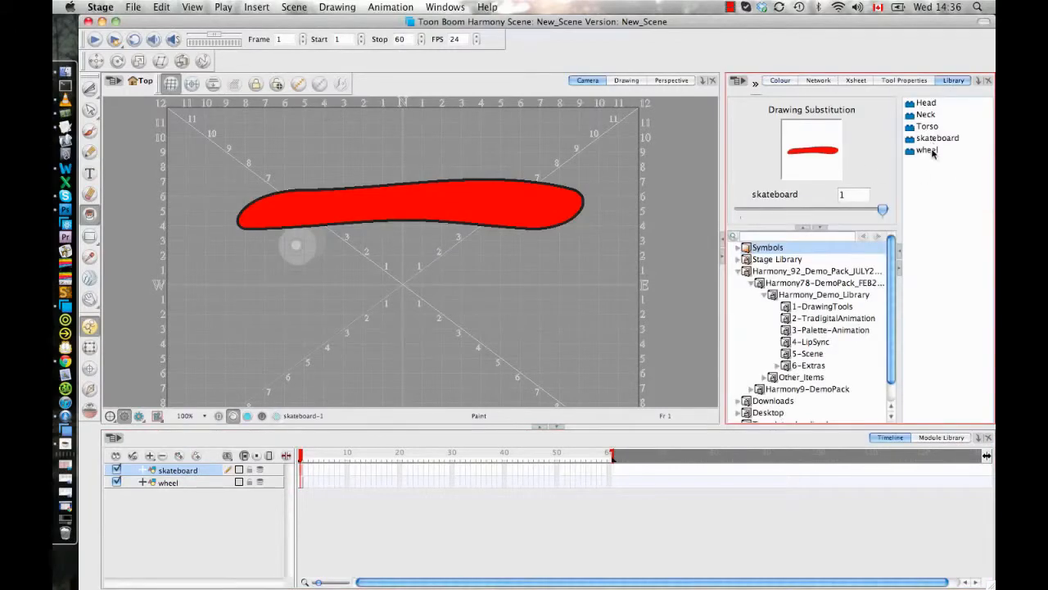
{"action": "left_click", "coordinate": [935, 137]}
{"action": "right_click", "coordinate": [936, 138]}
{"action": "left_click", "coordinate": [860, 239]}
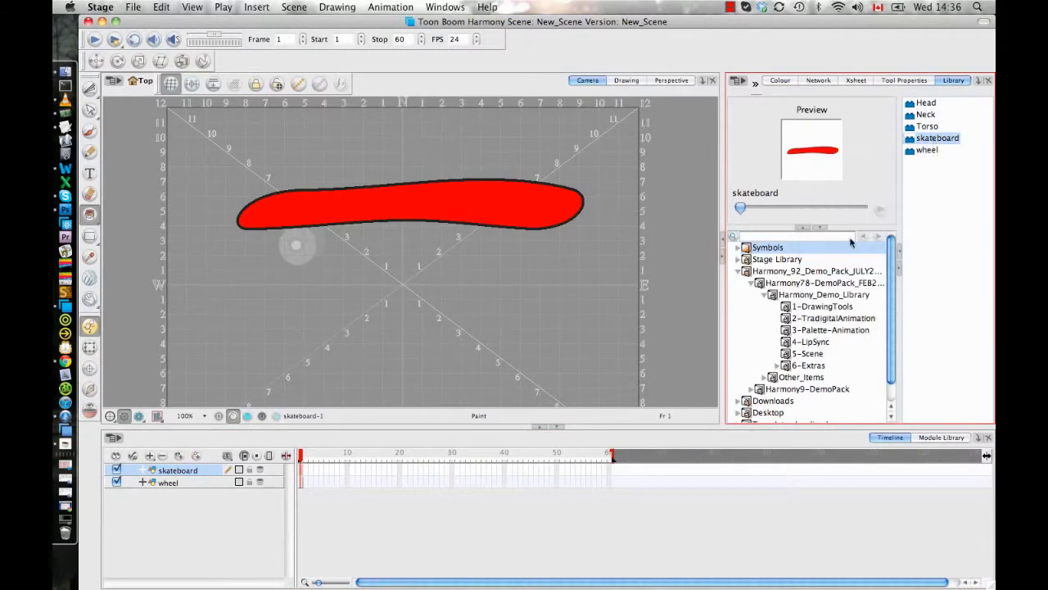
{"action": "left_click", "coordinate": [923, 152]}
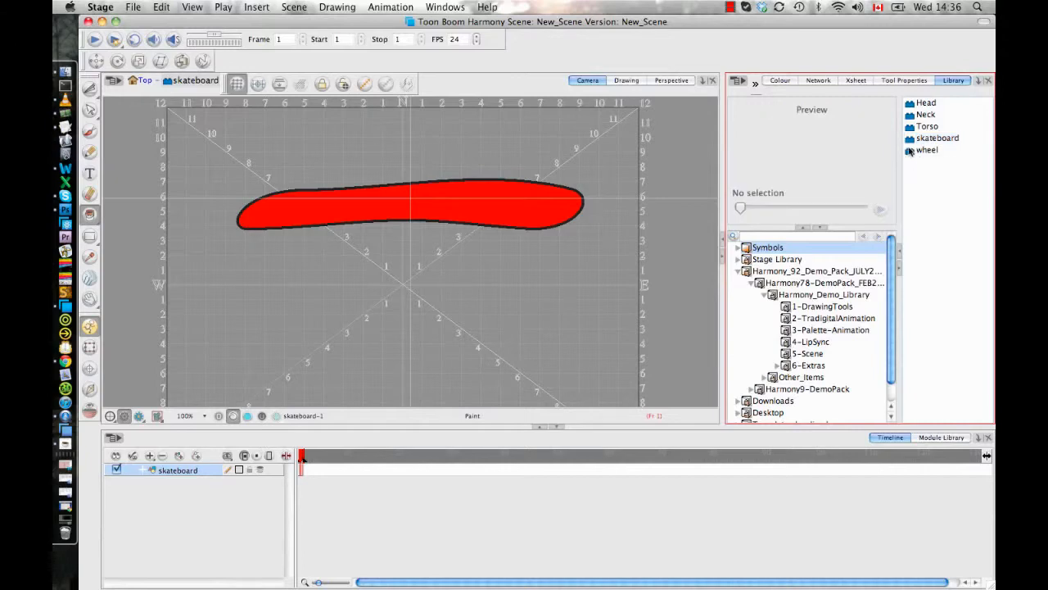
- Add a wheel symbol to the skateboard, position it under the board's left end and layer it behind the board
{"action": "left_click_drag", "start_coordinate": [519, 281], "coordinate": [520, 282]}
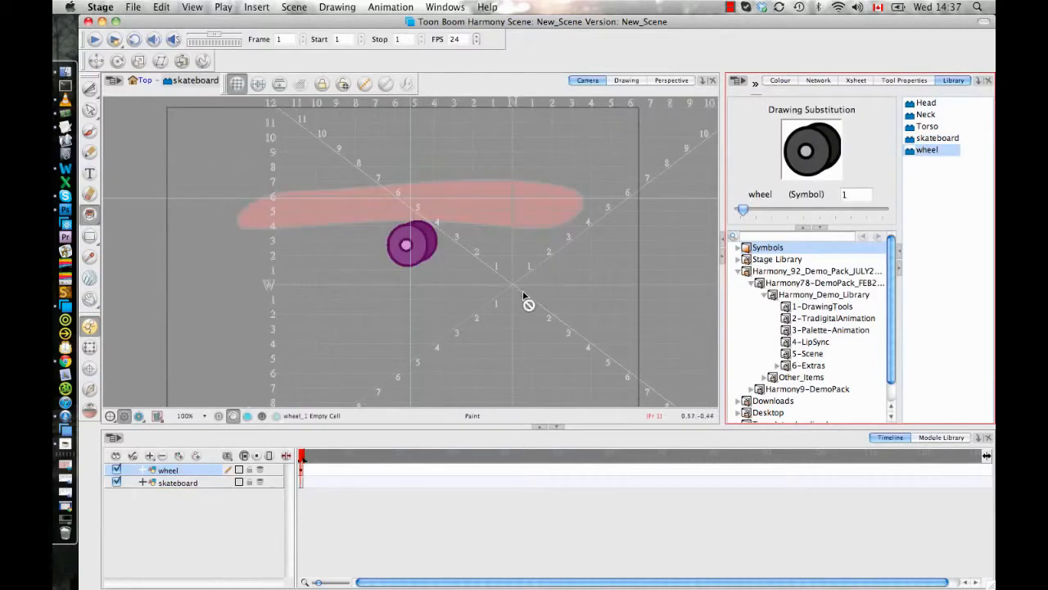
{"action": "left_click", "coordinate": [89, 347]}
{"action": "left_click_drag", "start_coordinate": [410, 246], "coordinate": [259, 244]}
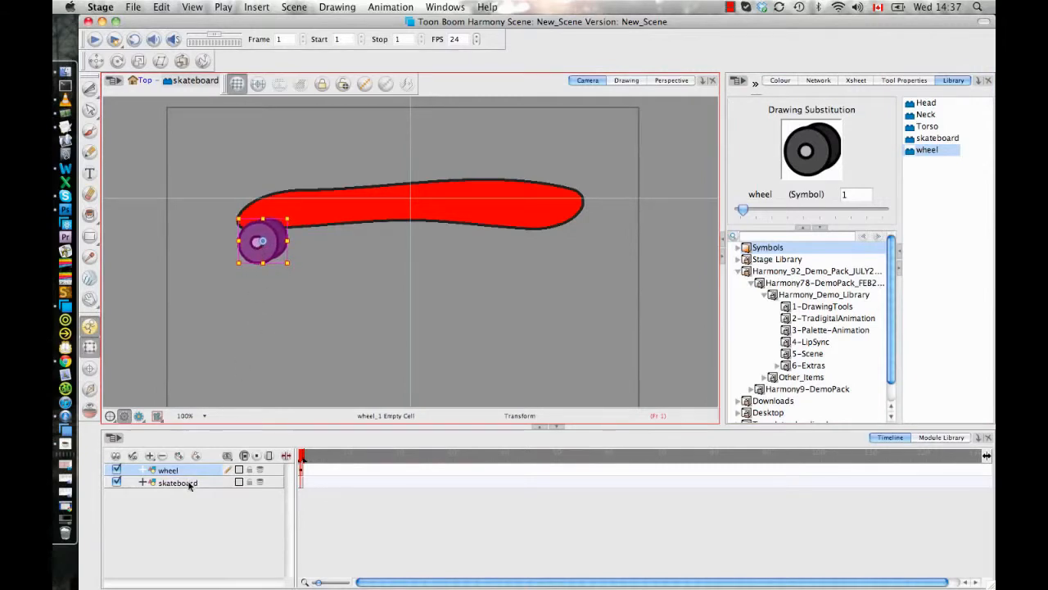
{"action": "left_click_drag", "start_coordinate": [209, 470], "coordinate": [191, 491]}
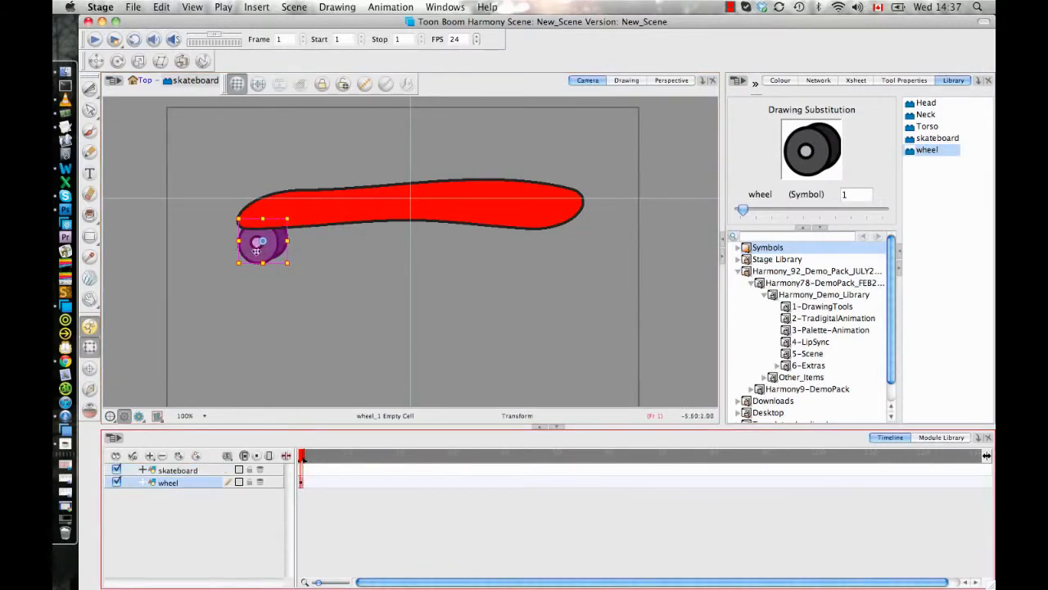
{"action": "left_click_drag", "start_coordinate": [257, 251], "coordinate": [259, 254]}
- Add a second wheel symbol just right of the first, partly hidden by the board and layered below the first wheel
{"action": "left_click_drag", "start_coordinate": [926, 151], "coordinate": [479, 255]}
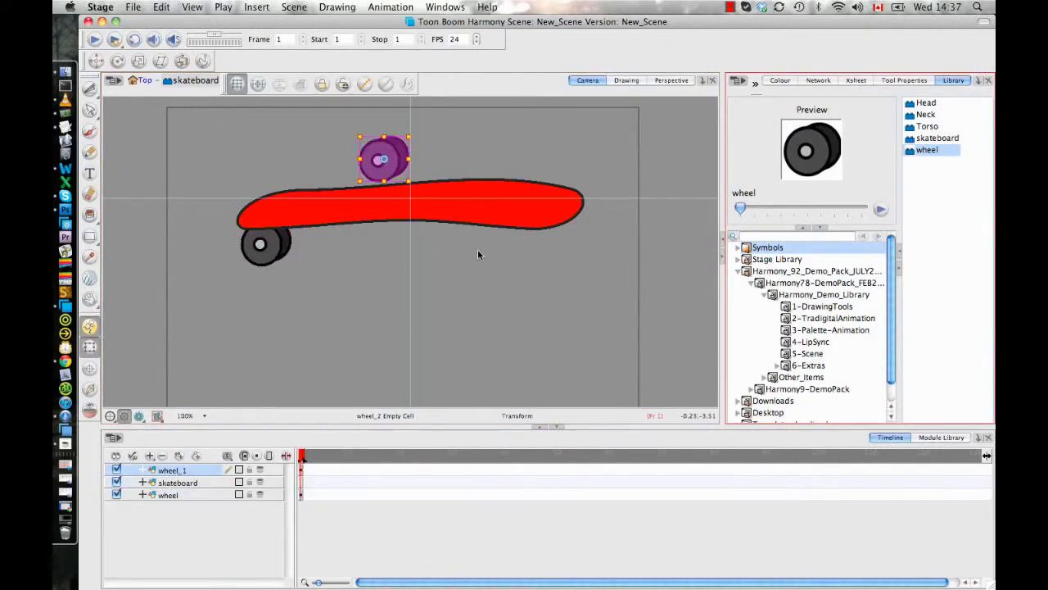
{"action": "left_click_drag", "start_coordinate": [383, 159], "coordinate": [325, 217]}
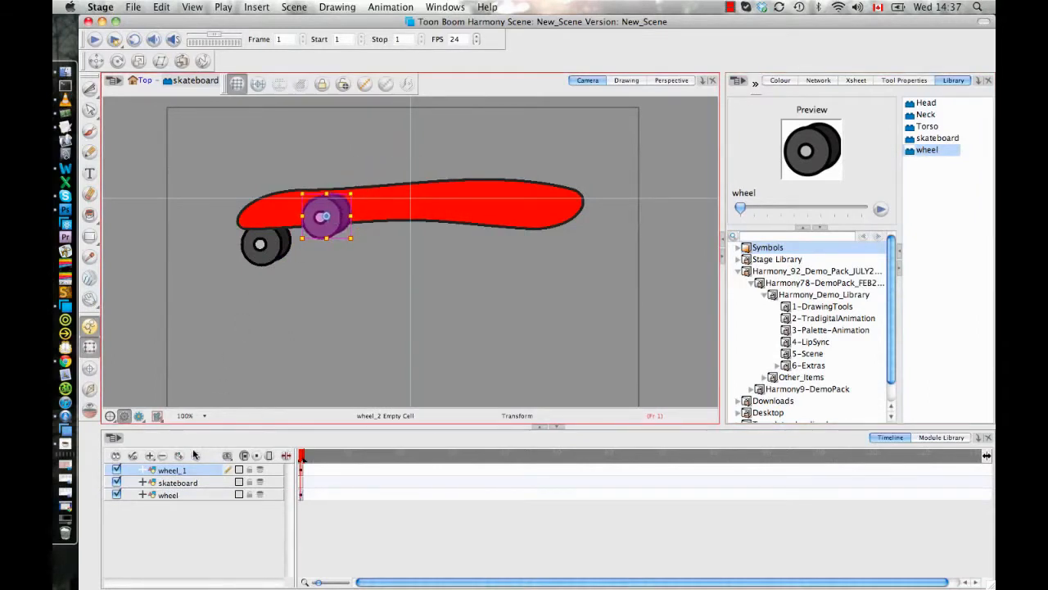
{"action": "left_click_drag", "start_coordinate": [190, 471], "coordinate": [189, 498]}
{"action": "left_click_drag", "start_coordinate": [320, 234], "coordinate": [326, 237]}
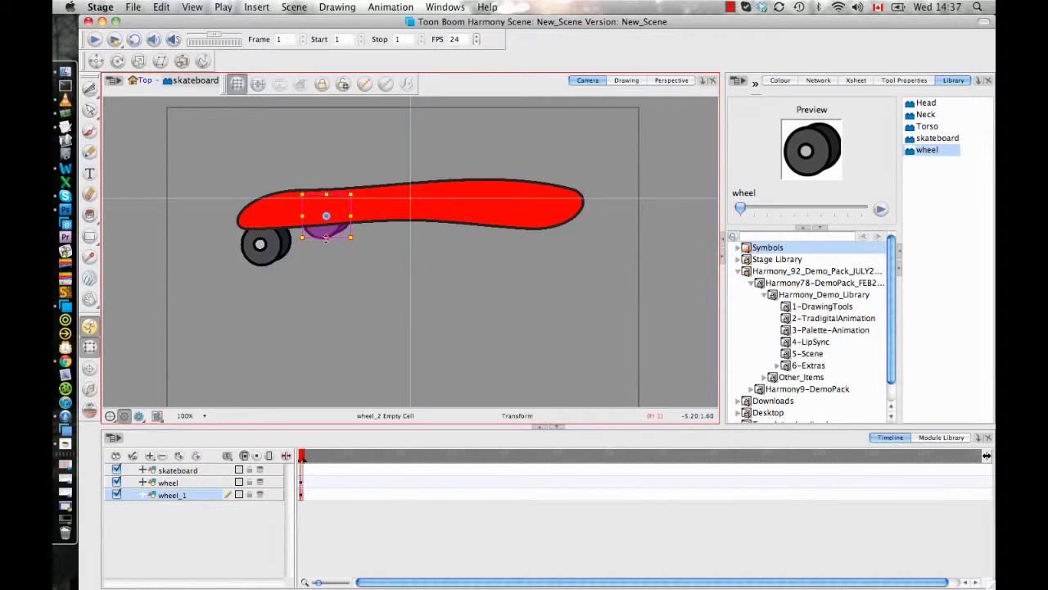
- Add two more wheel symbols as a front and back pair under the board's right end, layered below the existing wheels
{"action": "left_click_drag", "start_coordinate": [921, 150], "coordinate": [508, 244]}
{"action": "left_click_drag", "start_coordinate": [194, 470], "coordinate": [194, 509]}
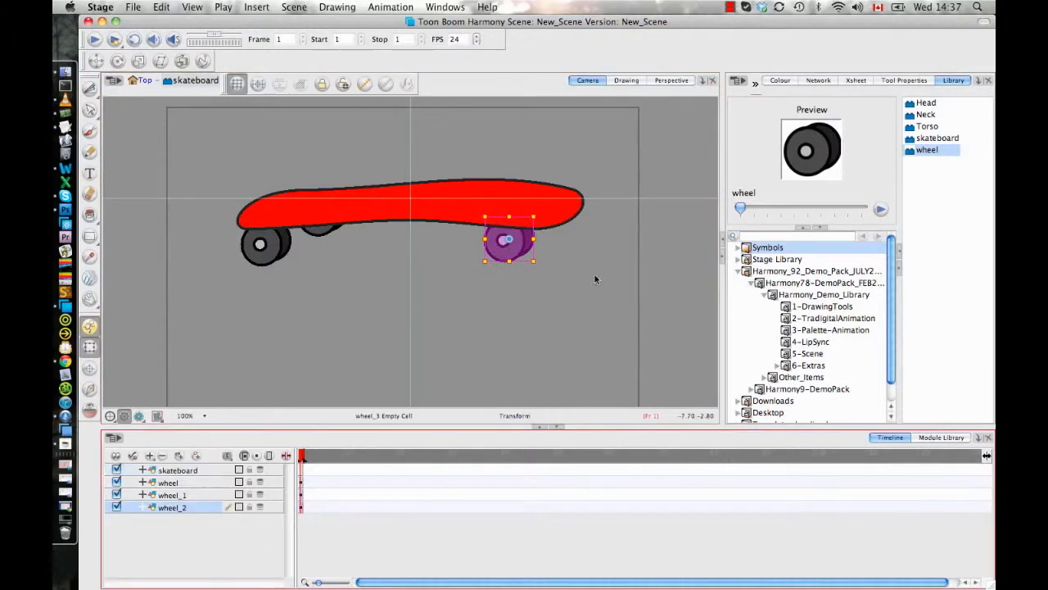
{"action": "left_click_drag", "start_coordinate": [921, 150], "coordinate": [560, 224]}
{"action": "left_click", "coordinate": [202, 532]}
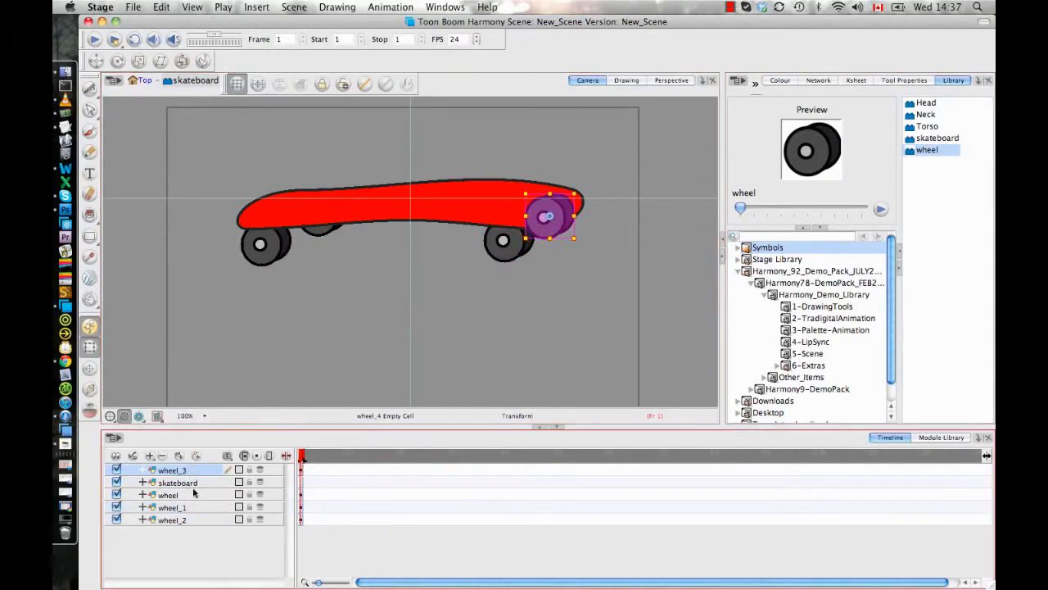
{"action": "left_click_drag", "start_coordinate": [194, 469], "coordinate": [194, 521]}
{"action": "left_click", "coordinate": [524, 298]}
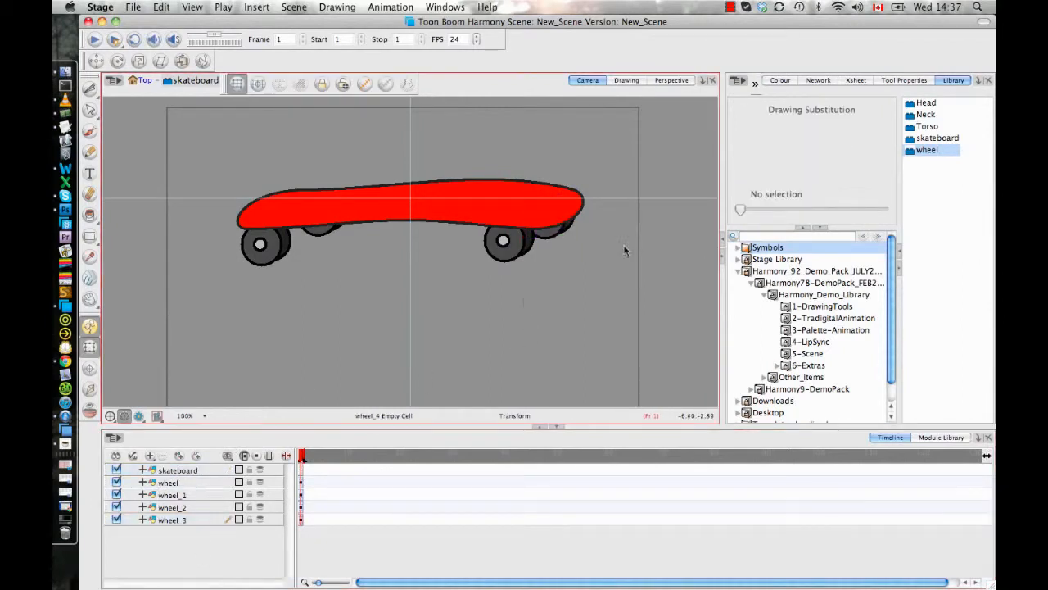
- Open the wheel symbol from the library for editing
{"action": "left_click", "coordinate": [930, 151]}
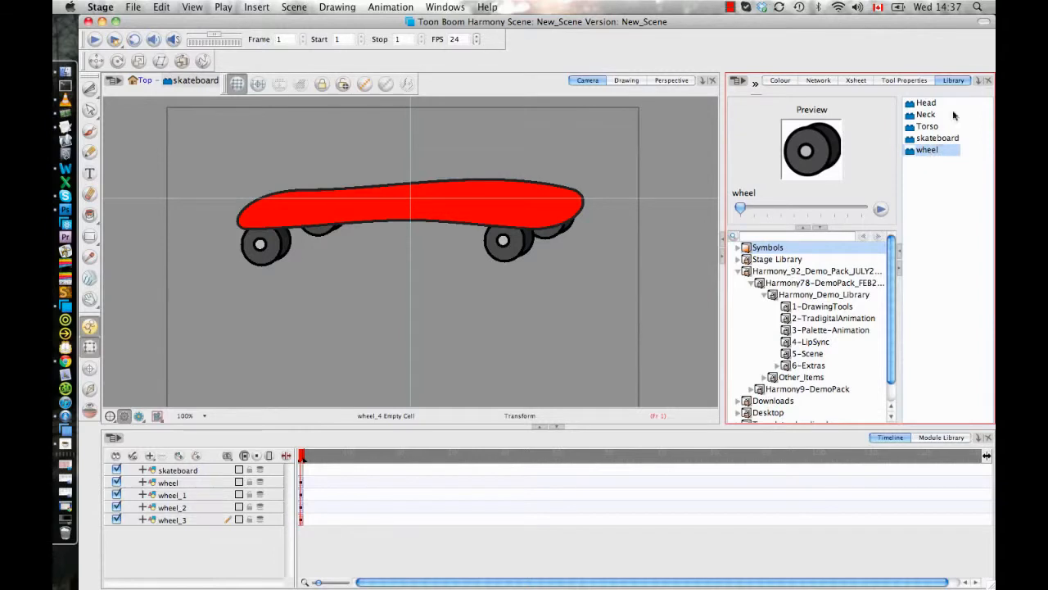
{"action": "right_click", "coordinate": [925, 152]}
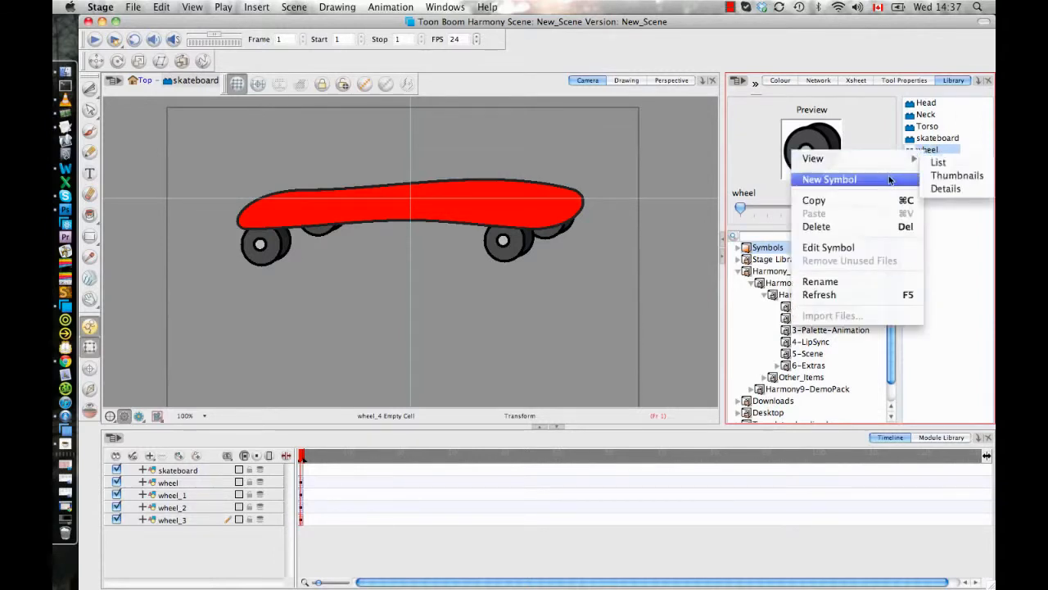
{"action": "left_click", "coordinate": [817, 246]}
{"action": "left_click", "coordinate": [326, 319]}
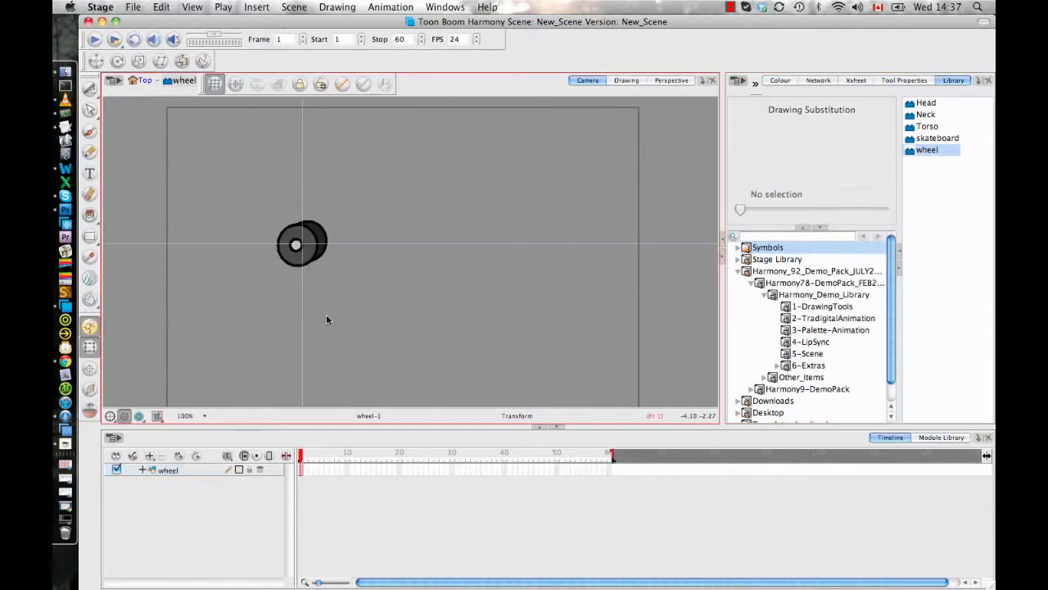
- Brush three short highlight strokes on the lower part of the wheel's front face with the New 2 swatch
{"action": "scroll", "coordinate": [348, 269], "scroll_direction": "up", "scroll_amount": 3}
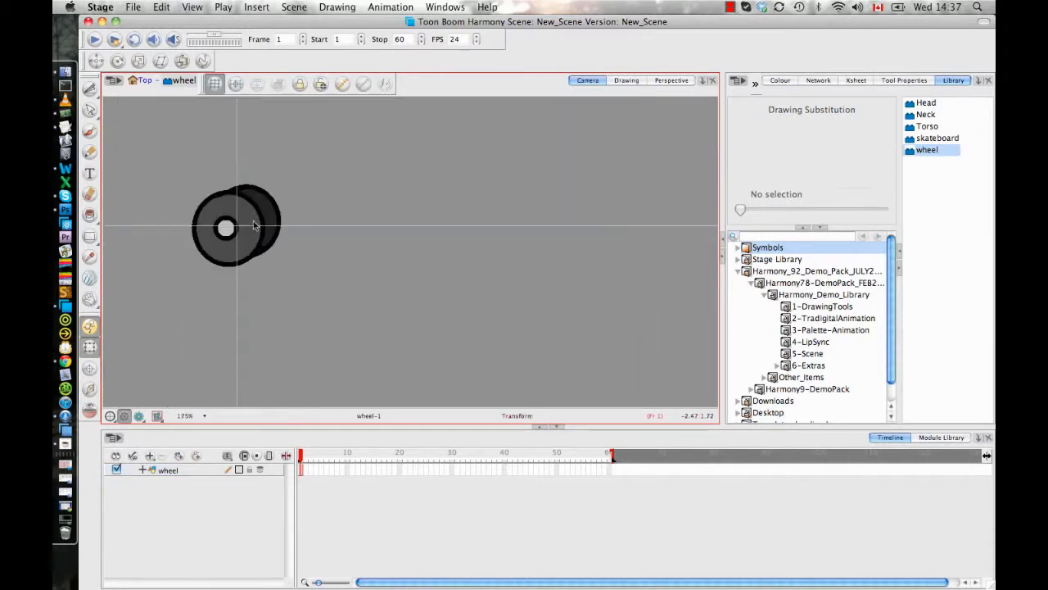
{"action": "key", "text": "alt+b"}
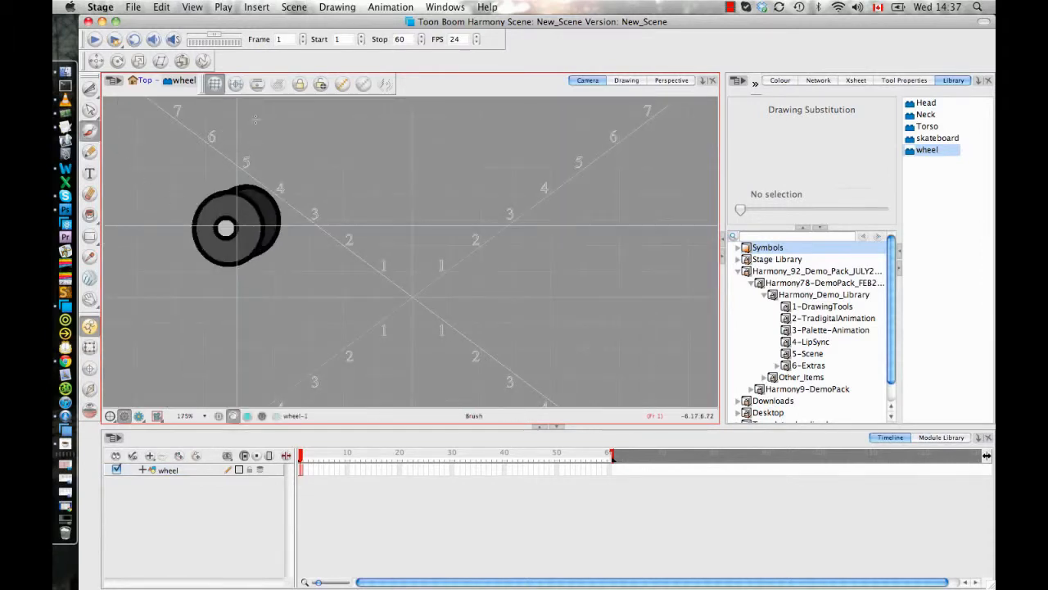
{"action": "left_click", "coordinate": [781, 80]}
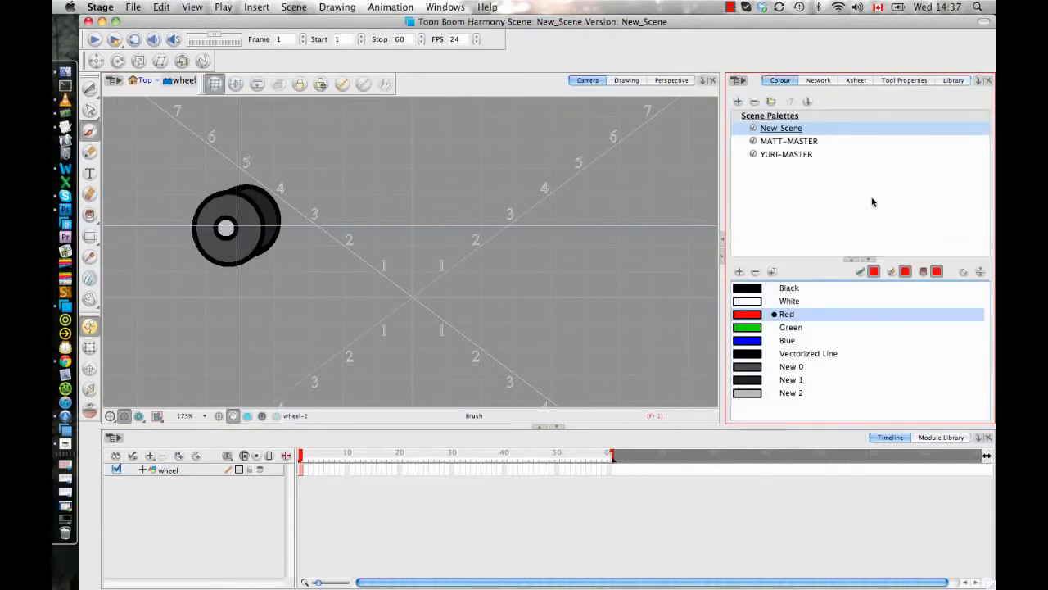
{"action": "left_click", "coordinate": [760, 395]}
{"action": "left_click", "coordinate": [207, 239]}
{"action": "left_click", "coordinate": [218, 248]}
{"action": "left_click", "coordinate": [233, 252]}
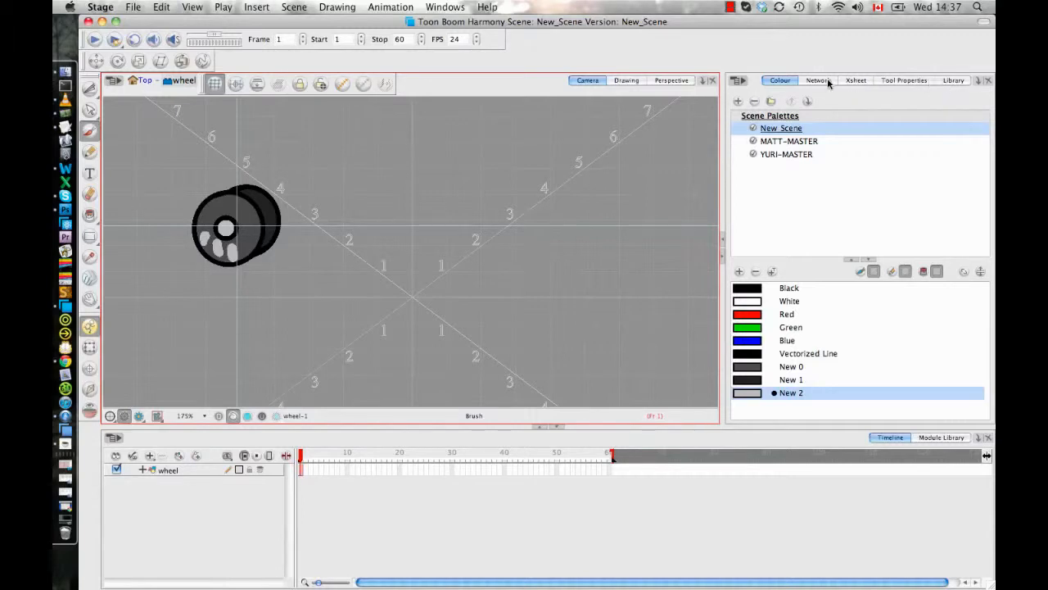
- Reopen the skateboard symbol for editing and examine the highlights on its four wheels
{"action": "left_click", "coordinate": [952, 80]}
{"action": "left_click", "coordinate": [937, 137]}
{"action": "right_click", "coordinate": [937, 138]}
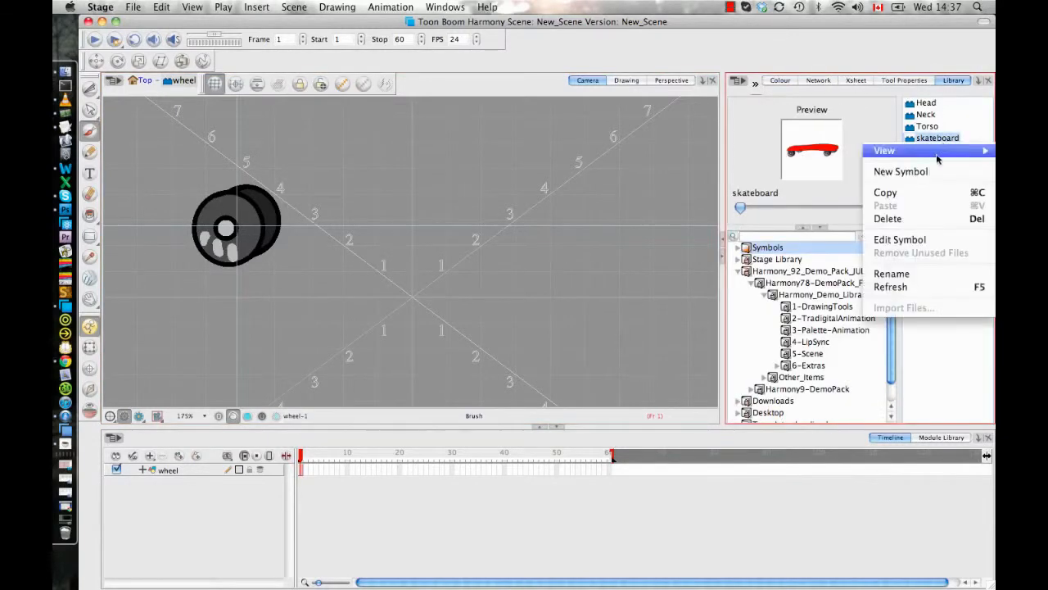
{"action": "left_click", "coordinate": [898, 240]}
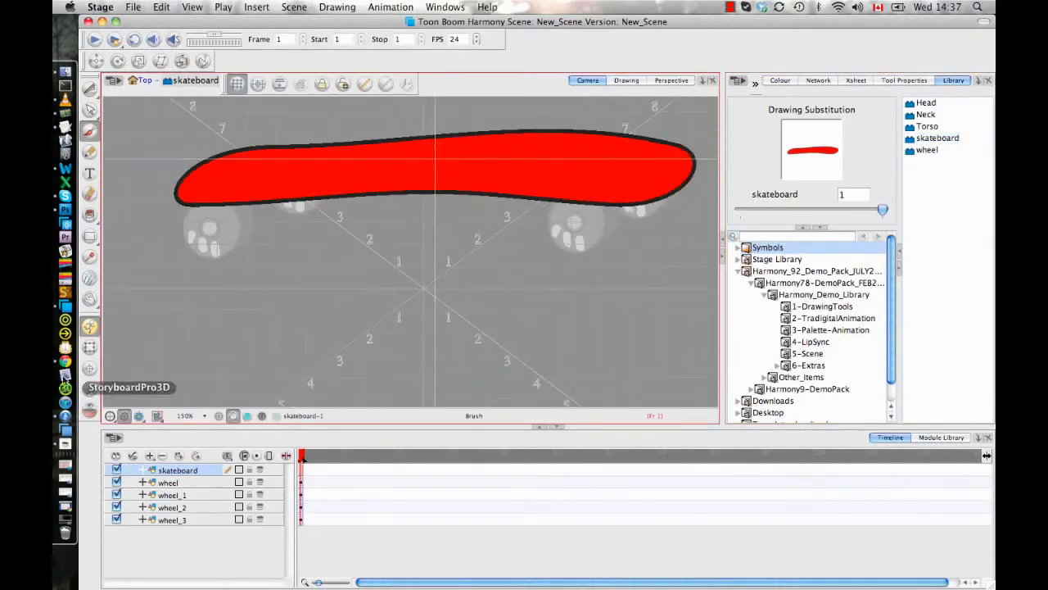
{"action": "left_click", "coordinate": [90, 348]}
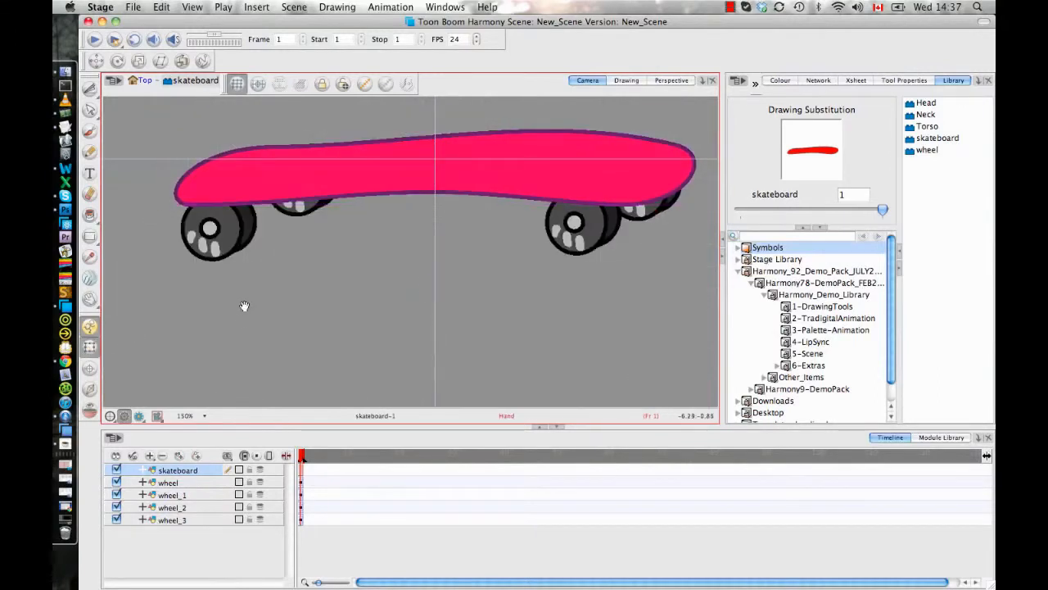
{"action": "left_click", "coordinate": [284, 309]}
{"action": "scroll", "coordinate": [537, 293], "scroll_direction": "down", "scroll_amount": 5}
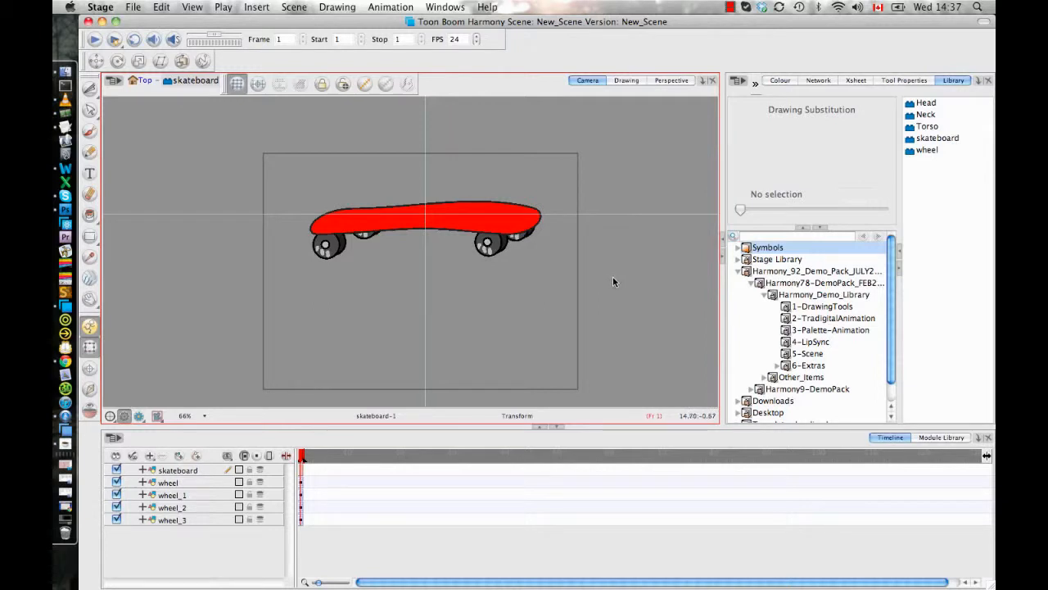
- Return to the top level of the scene and delete the skateboard and wheel layers
{"action": "left_click", "coordinate": [144, 81]}
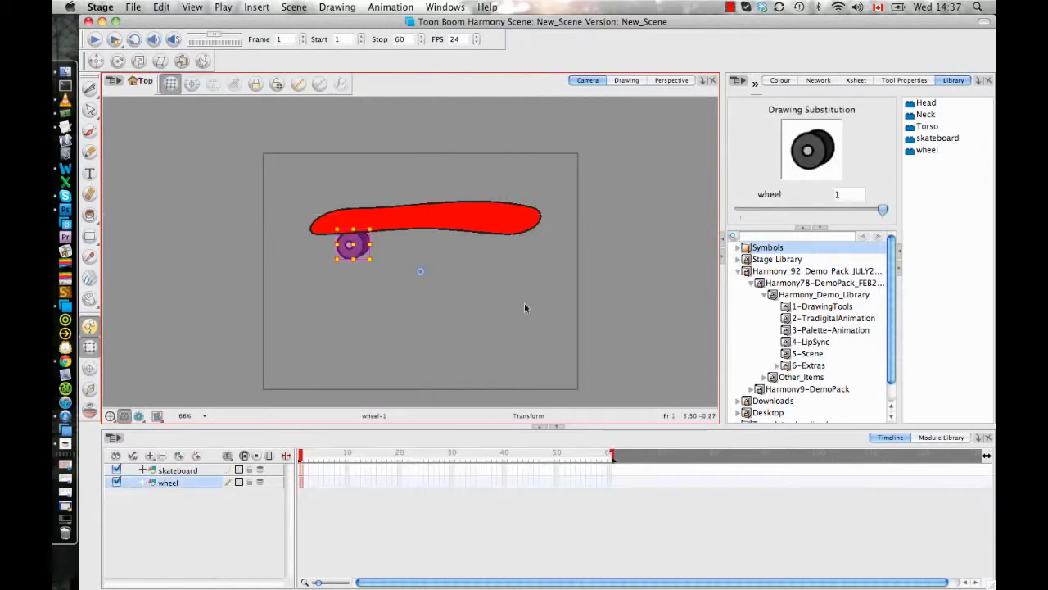
{"action": "left_click", "coordinate": [182, 472], "text": "shift"}
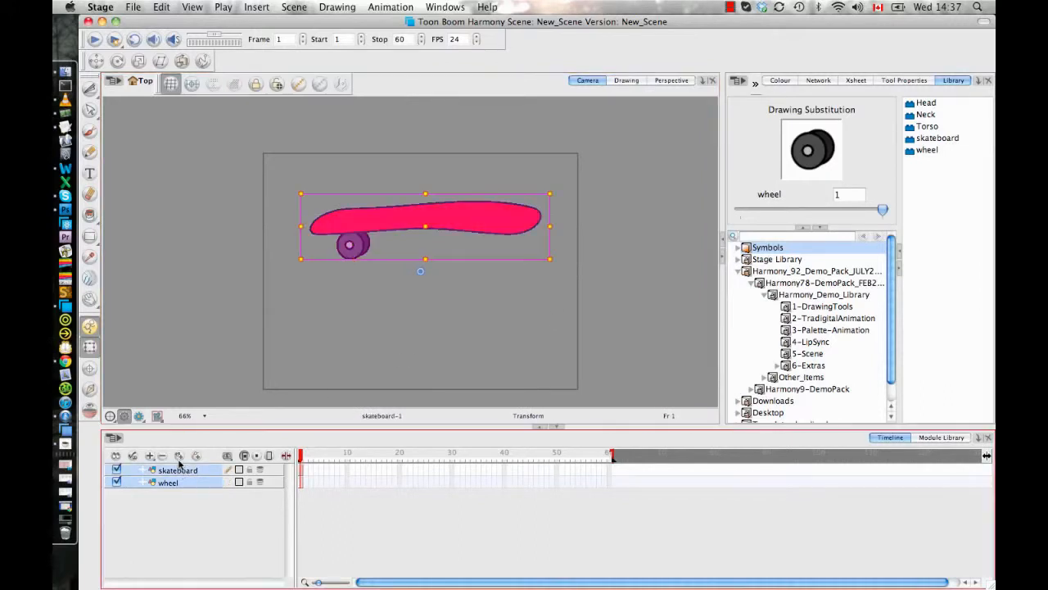
{"action": "key", "text": "Delete"}
{"action": "left_click", "coordinate": [618, 324]}
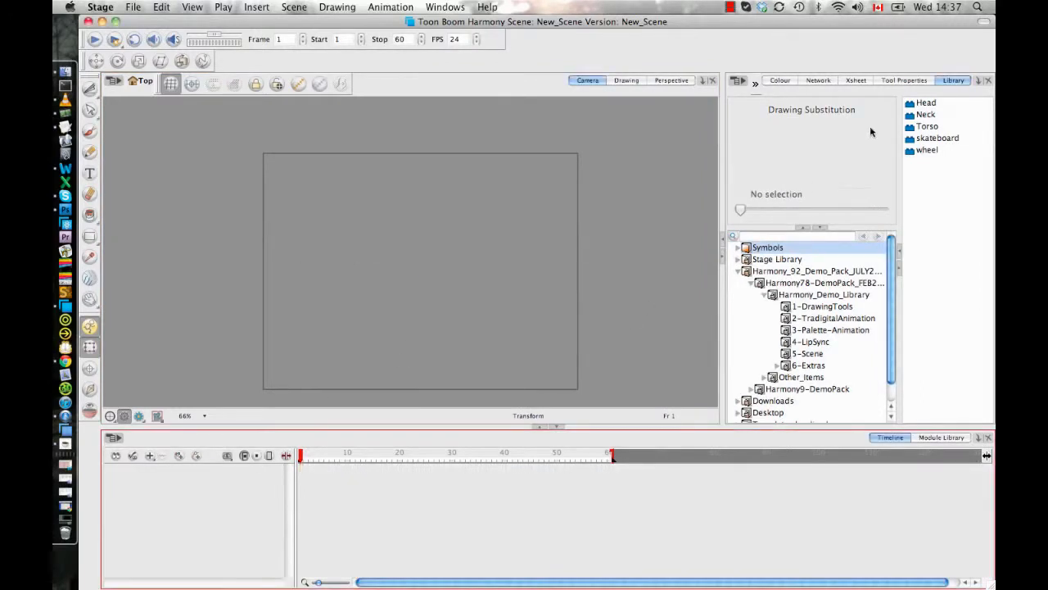
- Place the skateboard symbol from the library in the scene and move it across the left edge of the camera frame
{"action": "left_click", "coordinate": [925, 138]}
{"action": "left_click_drag", "start_coordinate": [926, 139], "coordinate": [547, 234]}
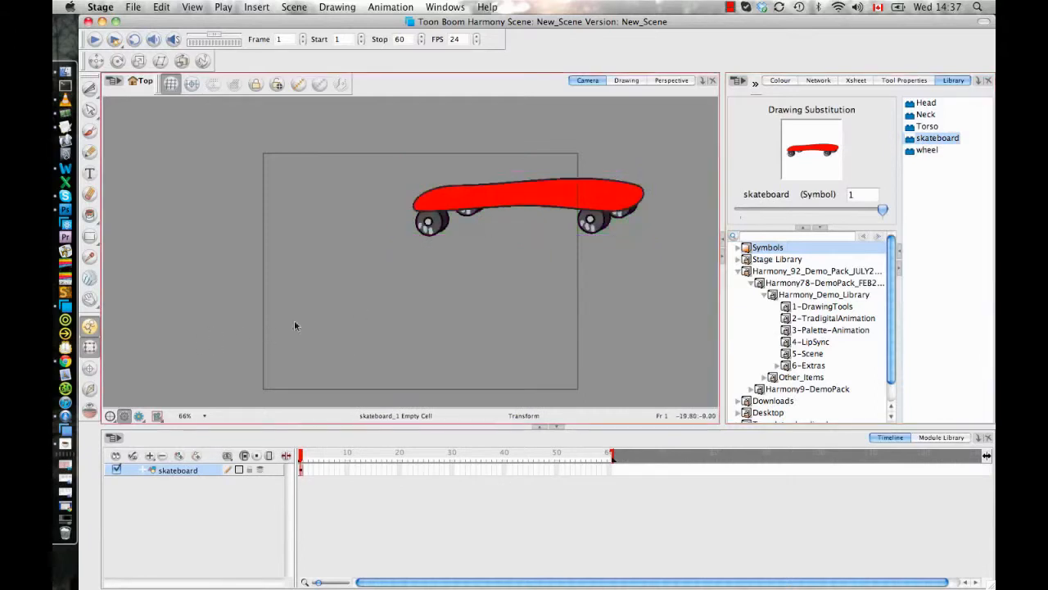
{"action": "left_click", "coordinate": [577, 196]}
{"action": "left_click_drag", "start_coordinate": [577, 197], "coordinate": [342, 246]}
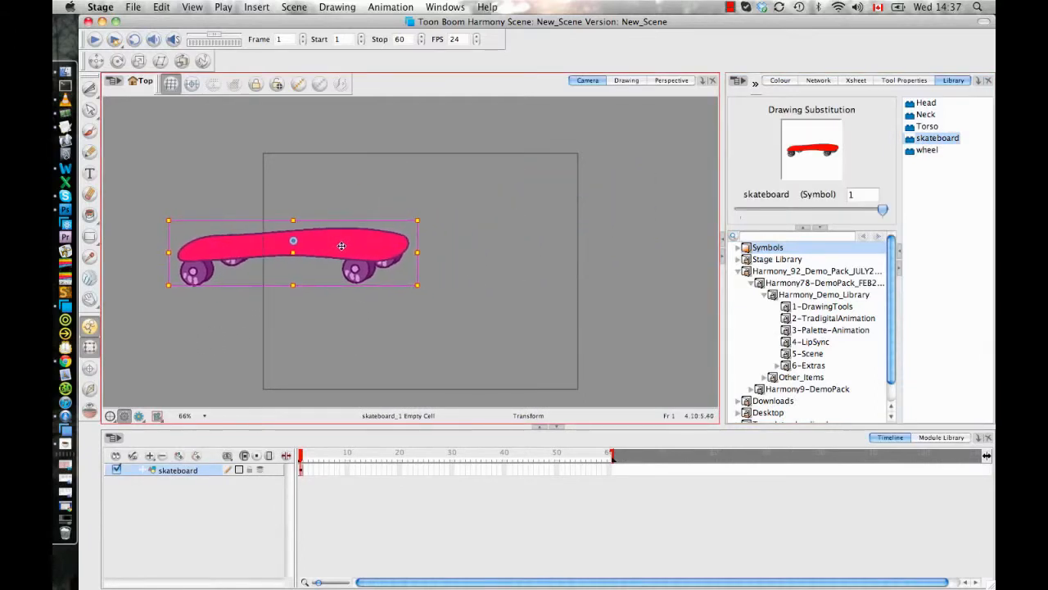
{"action": "left_click", "coordinate": [379, 352]}
{"action": "left_click", "coordinate": [371, 244]}
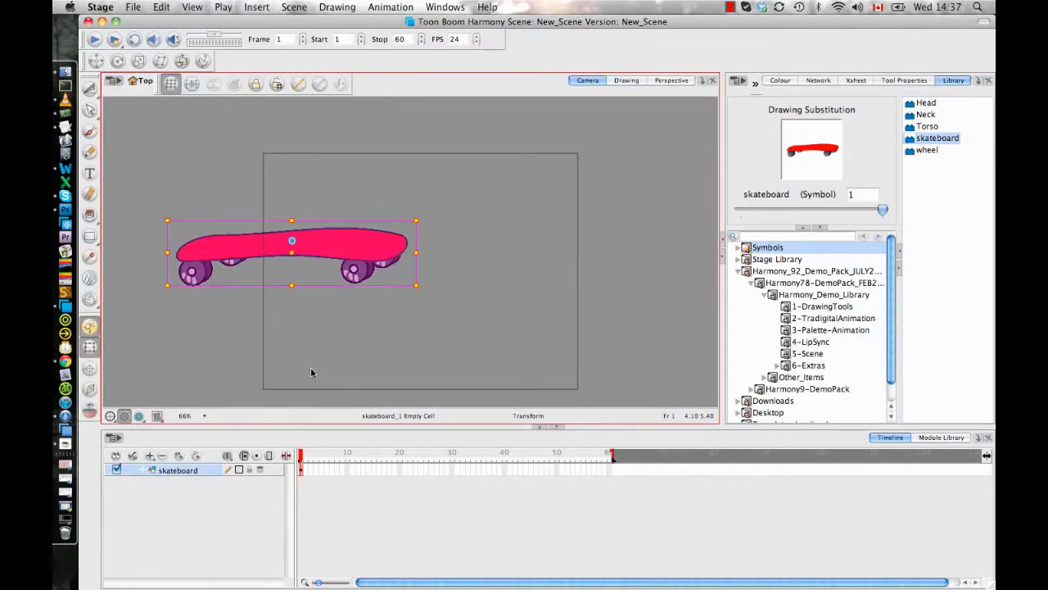
{"action": "left_click", "coordinate": [311, 373]}
{"action": "left_click", "coordinate": [364, 260]}
{"action": "left_click", "coordinate": [464, 316]}
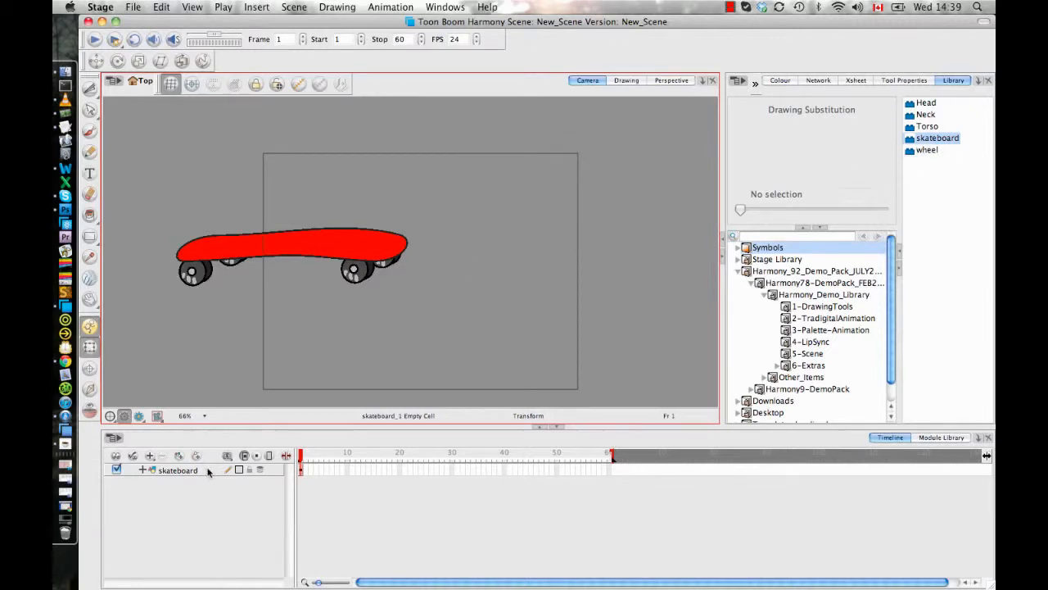
- Delete the skateboard layer from the scene
{"action": "left_click", "coordinate": [210, 471]}
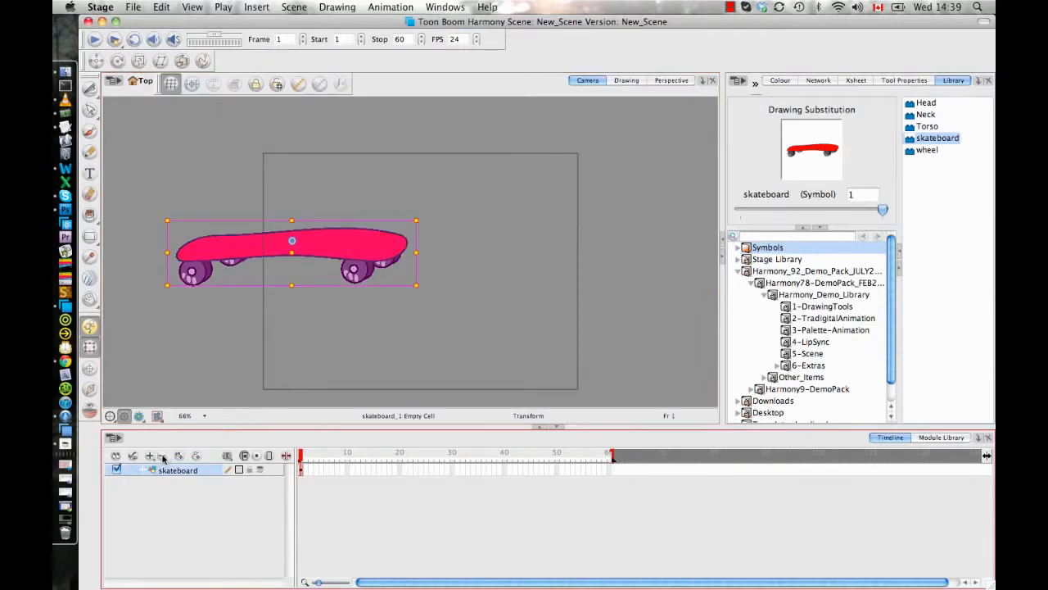
{"action": "left_click", "coordinate": [162, 456]}
{"action": "left_click", "coordinate": [618, 326]}
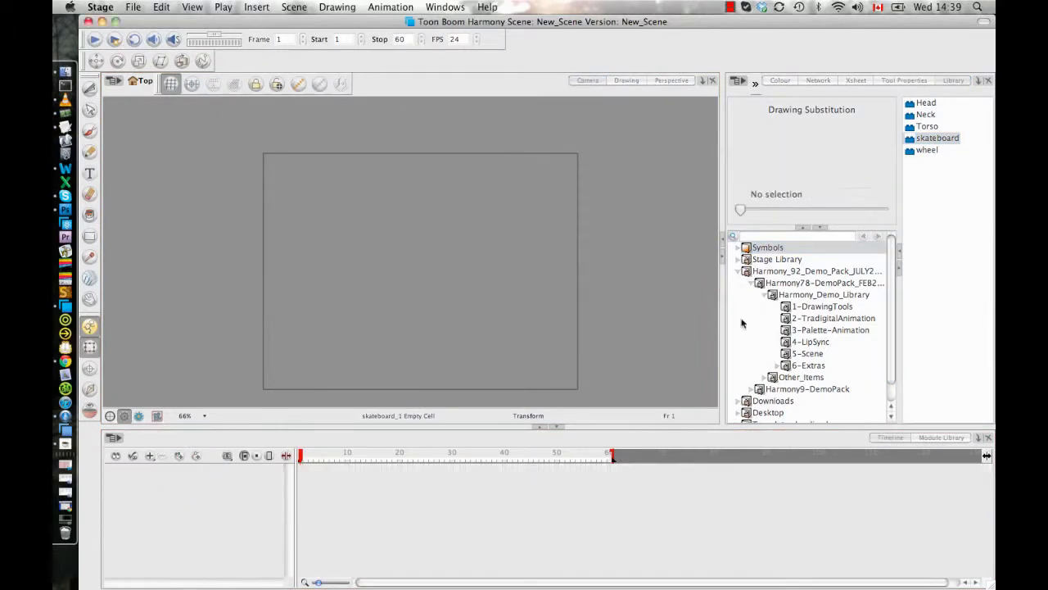
- Add the 3-Yuri_Master.tpl template from the 3-Palette-Animation library folder to the scene
{"action": "left_click", "coordinate": [823, 329]}
{"action": "left_click", "coordinate": [944, 127]}
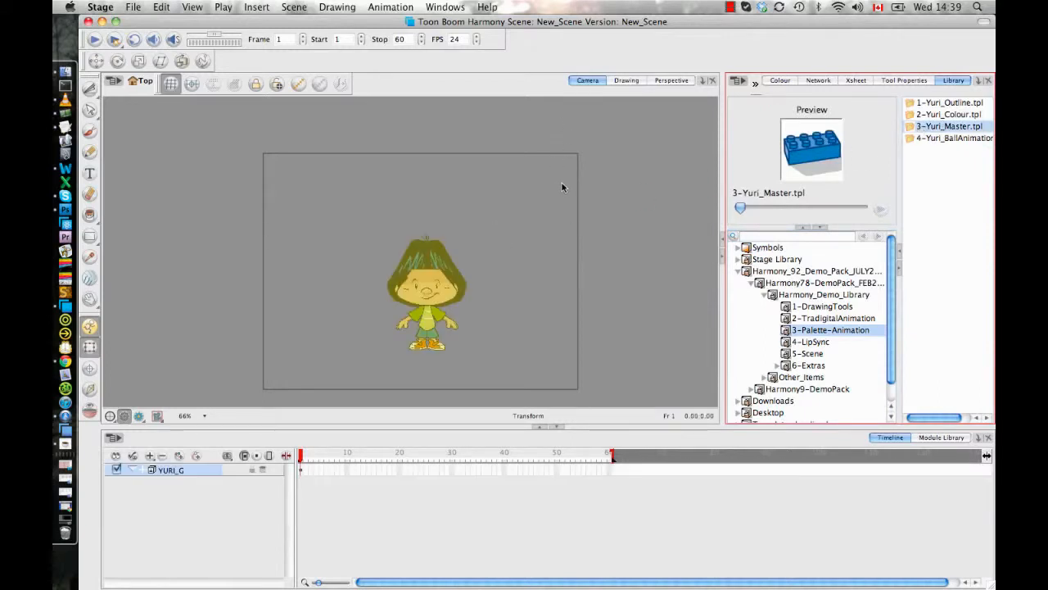
{"action": "left_click", "coordinate": [608, 296]}
- Select the character's hands_L1 hand, clear that selection and select the Arm_dn_L1 forearm with its attached hand
{"action": "key", "text": "2"}
{"action": "key", "text": "2"}
{"action": "key", "text": "2"}
{"action": "left_click_drag", "start_coordinate": [472, 296], "coordinate": [442, 213]}
{"action": "key", "text": "2"}
{"action": "left_click", "coordinate": [345, 287]}
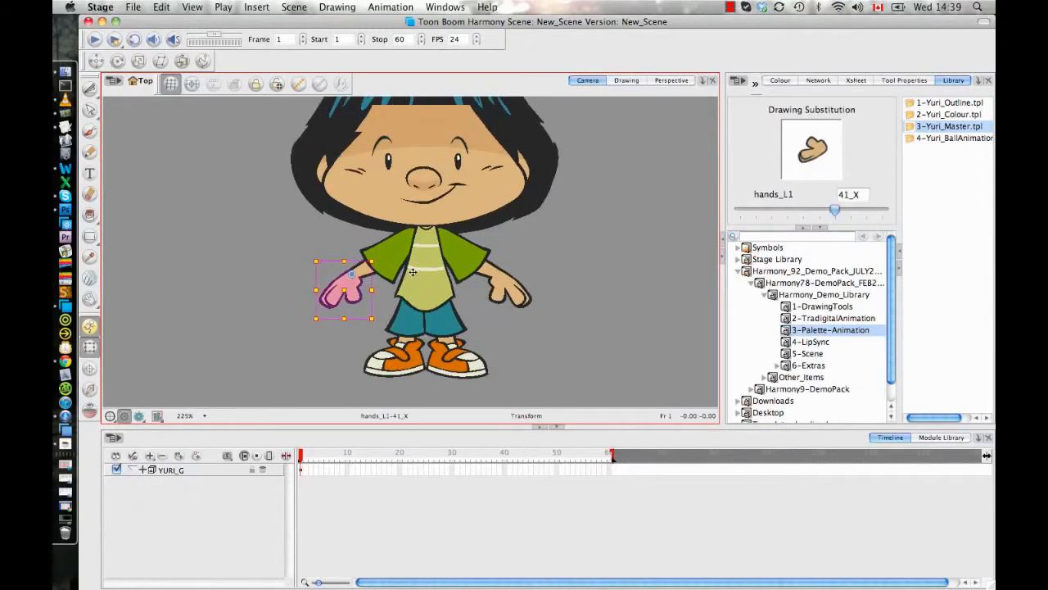
{"action": "left_click_drag", "start_coordinate": [413, 272], "coordinate": [379, 273]}
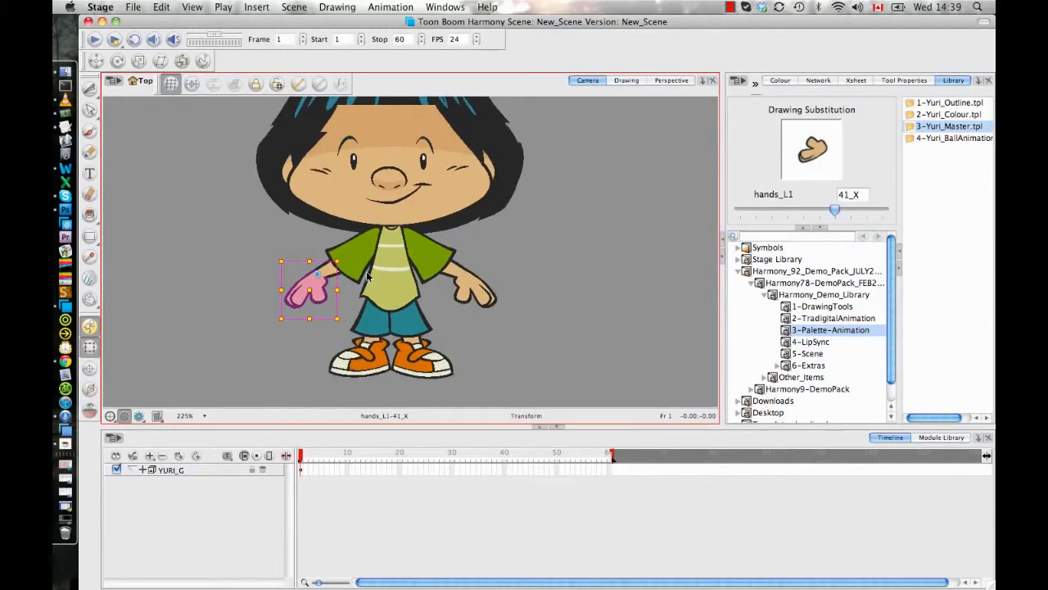
{"action": "key", "text": "2"}
{"action": "key", "text": "2"}
{"action": "key", "text": "Escape"}
{"action": "left_click", "coordinate": [303, 282]}
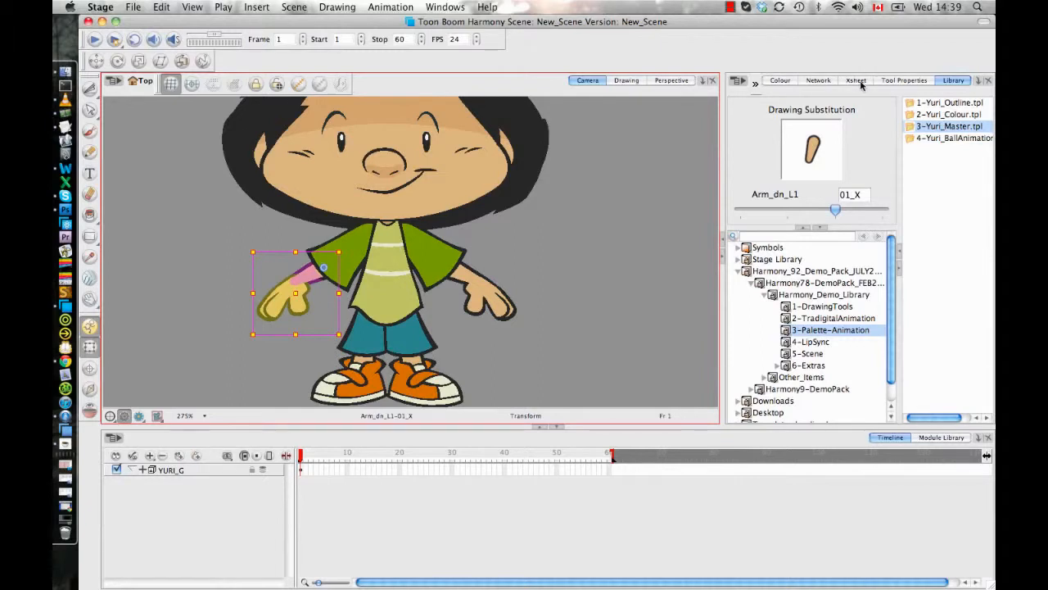
- Enter the YURI_G group in the node network and open the layer properties of the eyebrow_L drawing
{"action": "left_click", "coordinate": [819, 81]}
{"action": "left_click_drag", "start_coordinate": [920, 249], "coordinate": [866, 160]}
{"action": "left_click", "coordinate": [880, 161]}
{"action": "scroll", "coordinate": [899, 215], "scroll_direction": "down", "scroll_amount": 2}
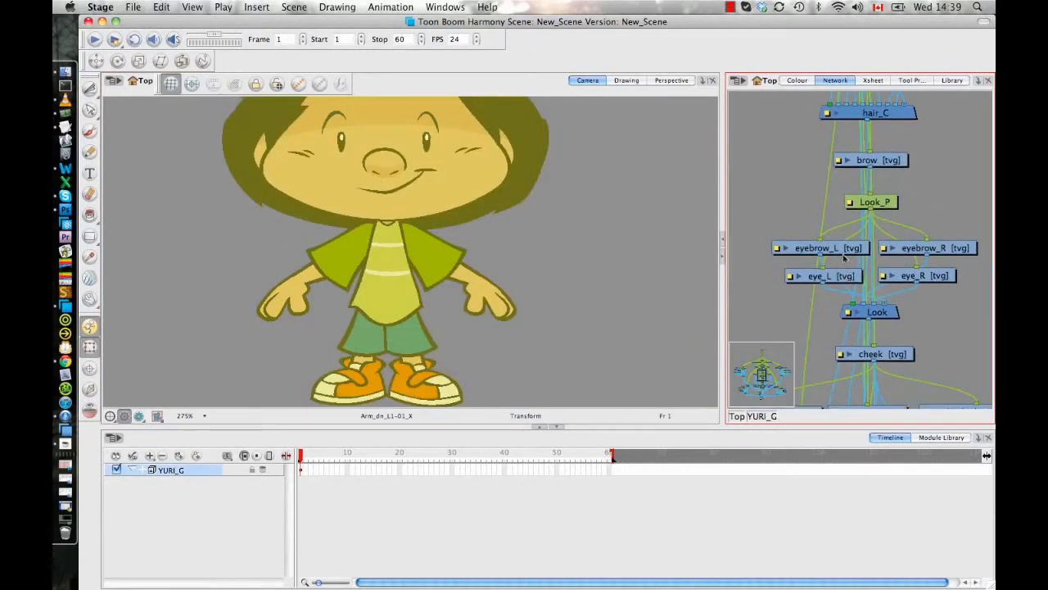
{"action": "left_click", "coordinate": [780, 249]}
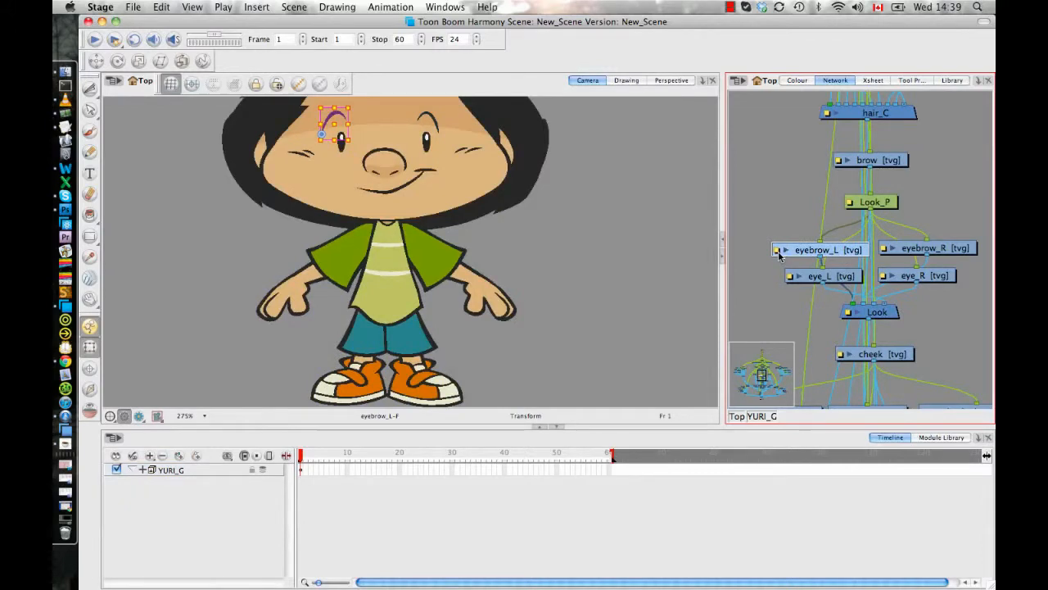
{"action": "double_click", "coordinate": [778, 251]}
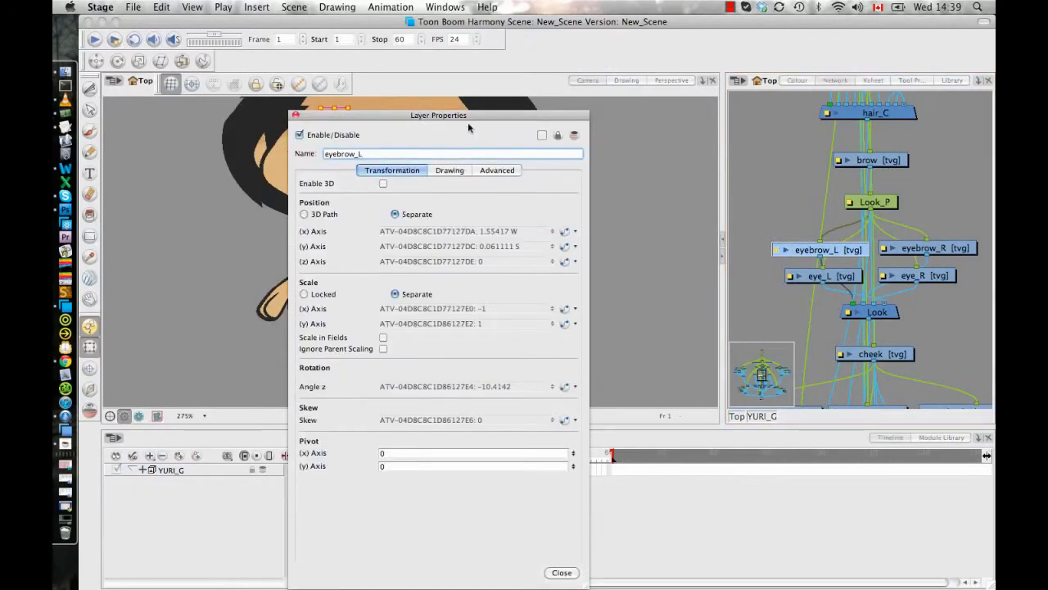
- Turn off Animate Using Animation Tools in the eyebrow_L layer's advanced properties and close the properties
{"action": "left_click_drag", "start_coordinate": [467, 122], "coordinate": [714, 77]}
{"action": "left_click", "coordinate": [709, 125]}
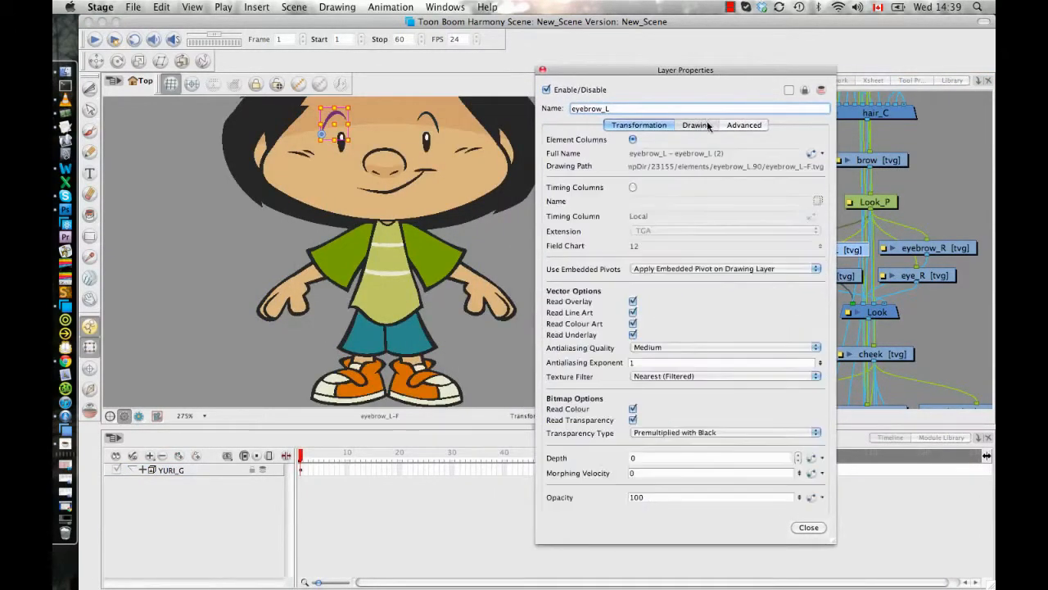
{"action": "left_click", "coordinate": [748, 125]}
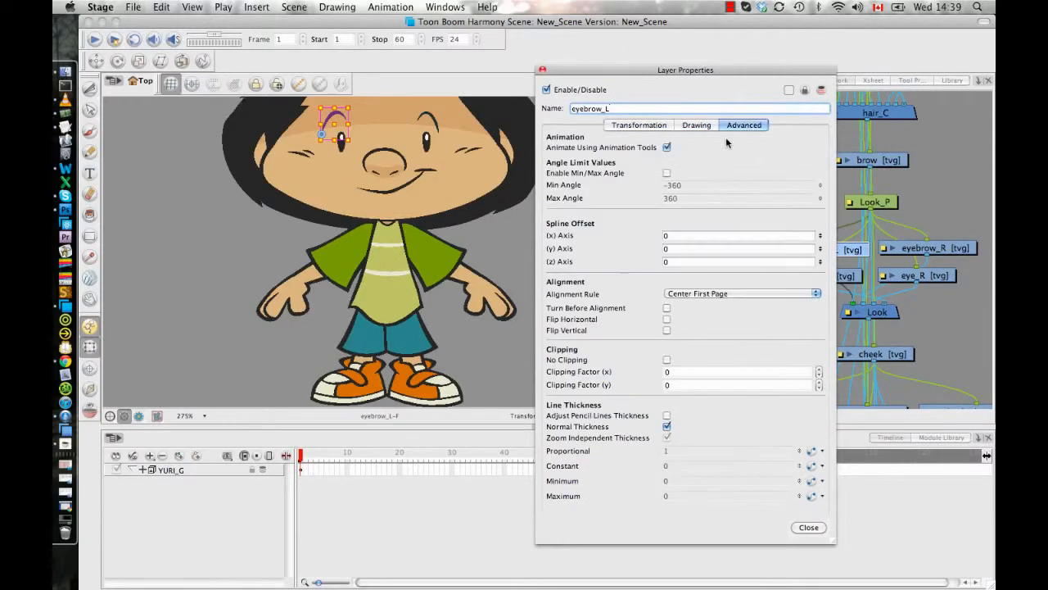
{"action": "left_click", "coordinate": [666, 147]}
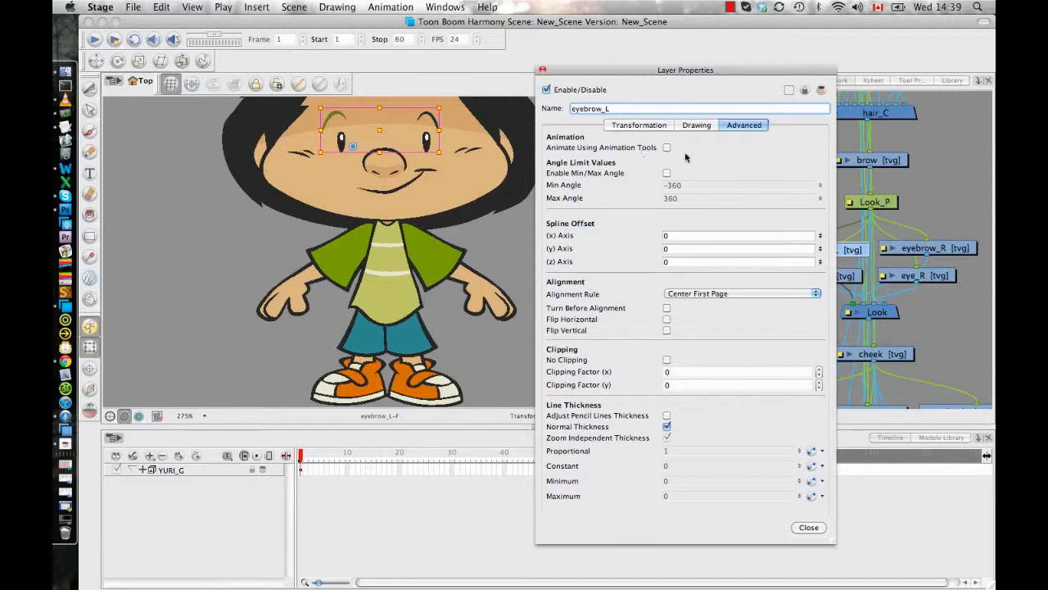
{"action": "left_click", "coordinate": [542, 70]}
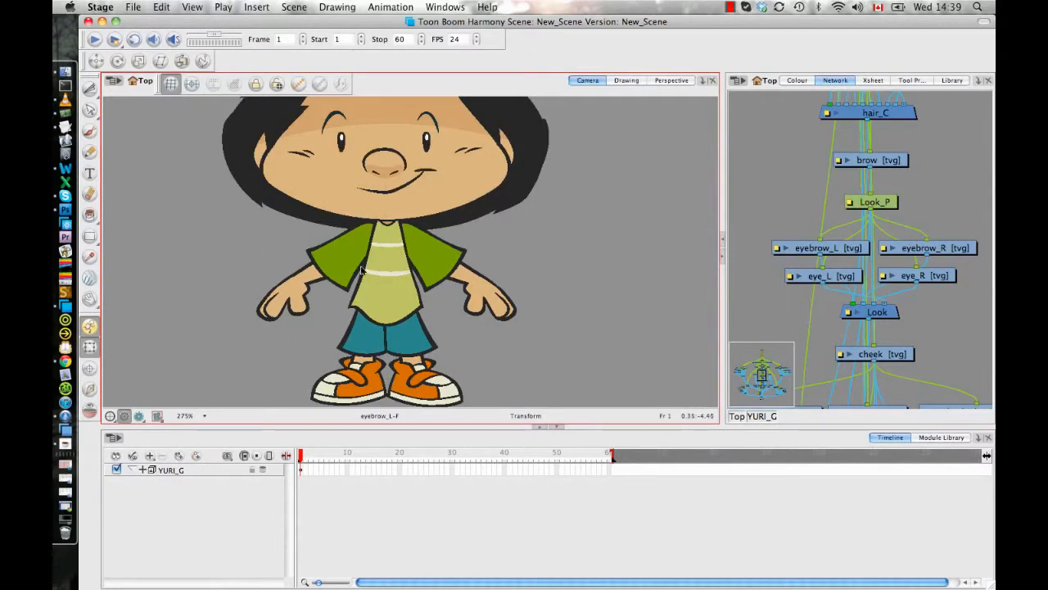
- Expand the YURI_G group's layers in the timeline and select the character's eye_L drawing at frame 7
{"action": "scroll", "coordinate": [423, 259], "scroll_direction": "down", "scroll_amount": 3}
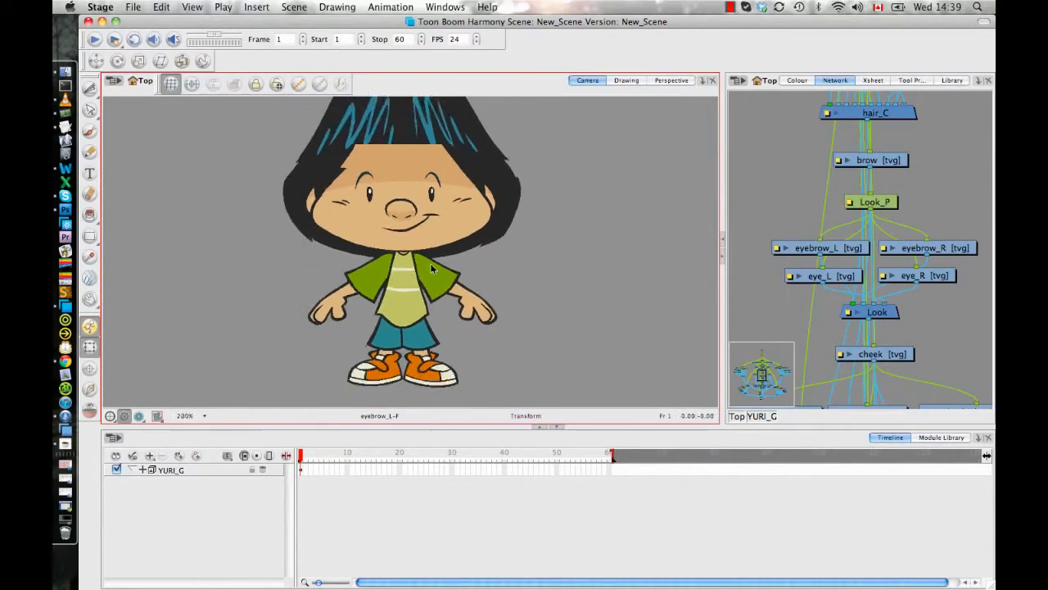
{"action": "scroll", "coordinate": [432, 268], "scroll_direction": "down", "scroll_amount": 3}
{"action": "scroll", "coordinate": [419, 266], "scroll_direction": "up", "scroll_amount": 1}
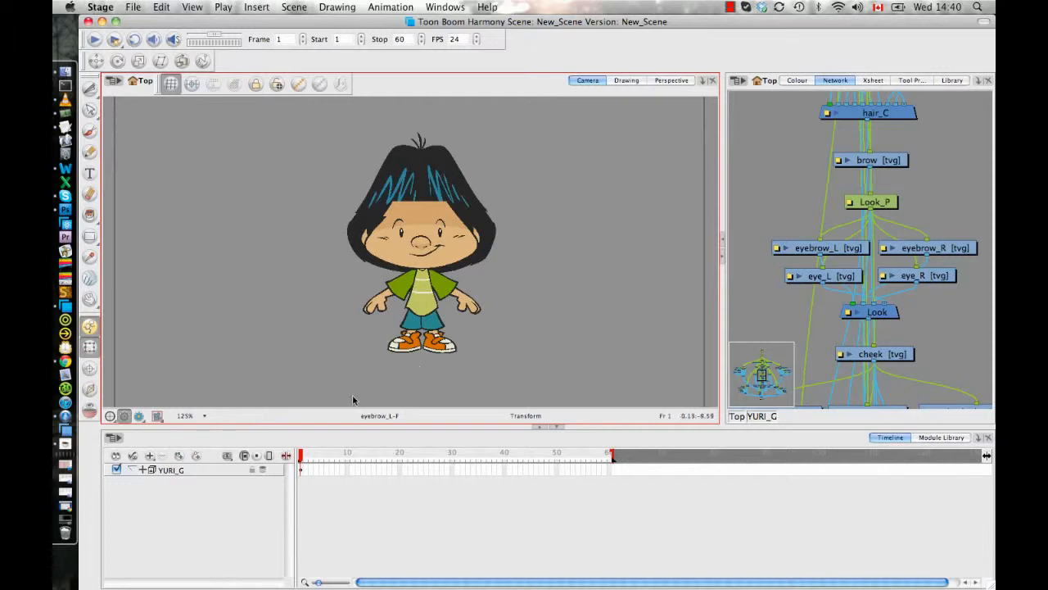
{"action": "left_click", "coordinate": [141, 470]}
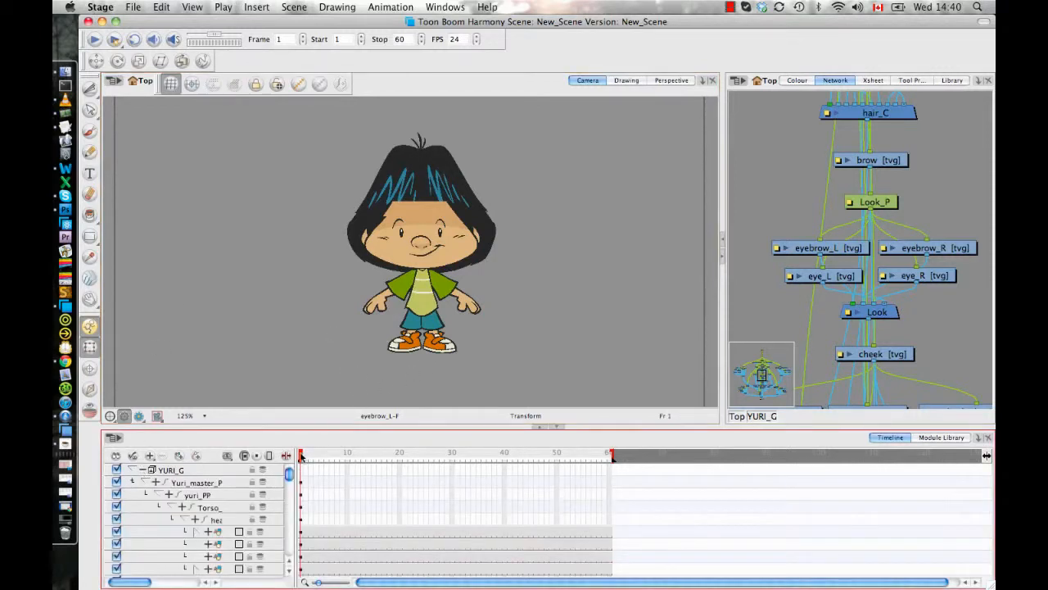
{"action": "left_click_drag", "start_coordinate": [303, 454], "coordinate": [331, 490]}
{"action": "left_click", "coordinate": [360, 483]}
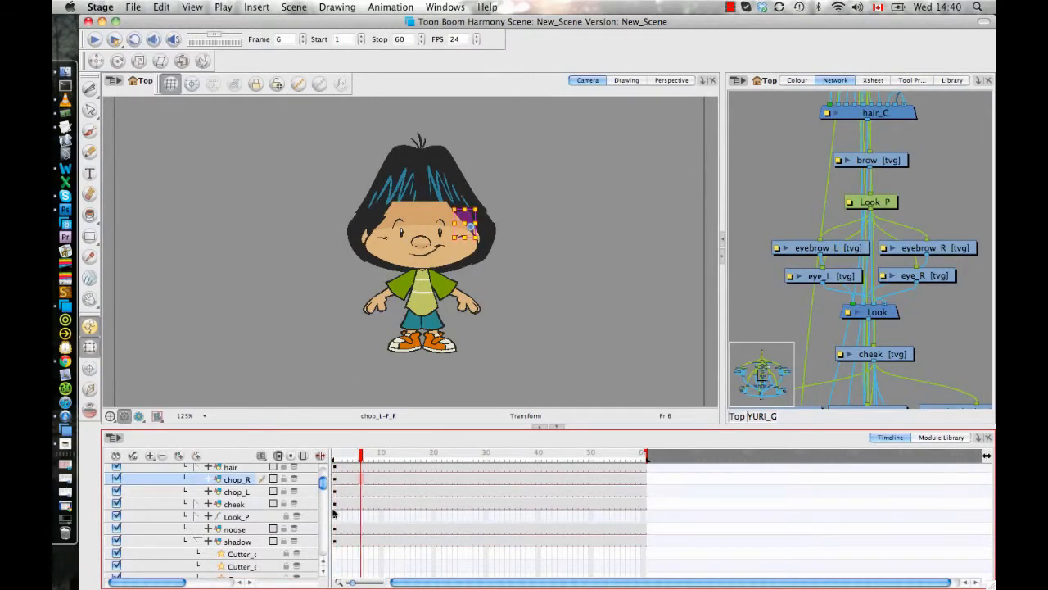
{"action": "left_click_drag", "start_coordinate": [322, 483], "coordinate": [322, 507]}
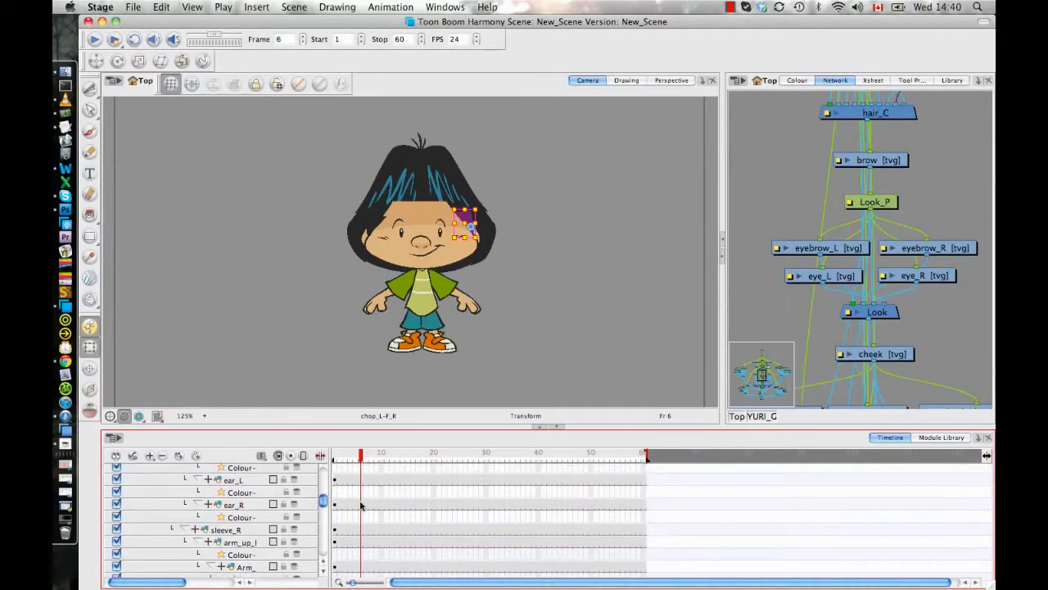
{"action": "left_click", "coordinate": [401, 235]}
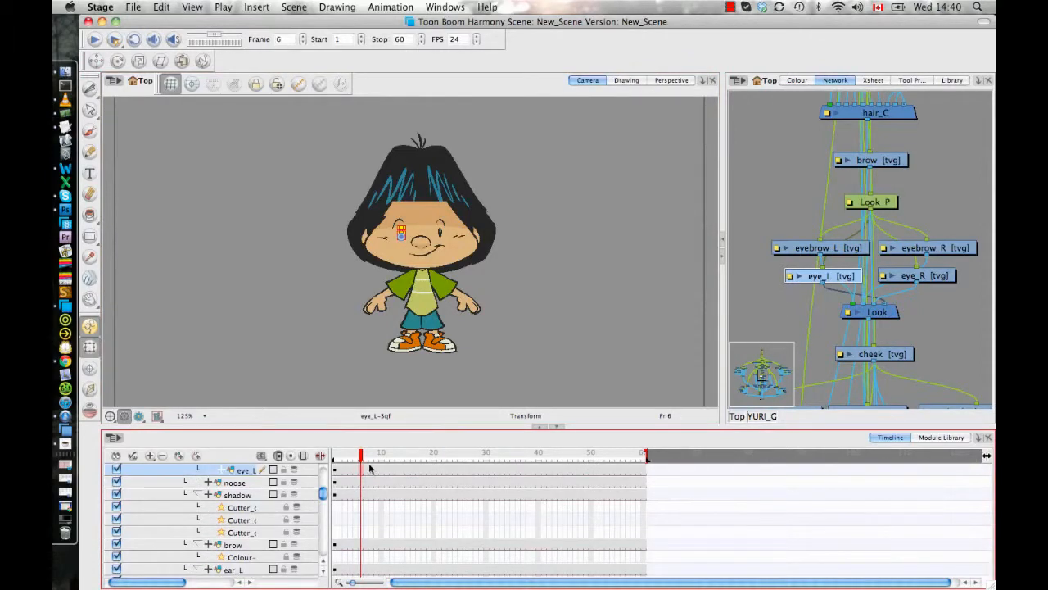
{"action": "key", "text": "period"}
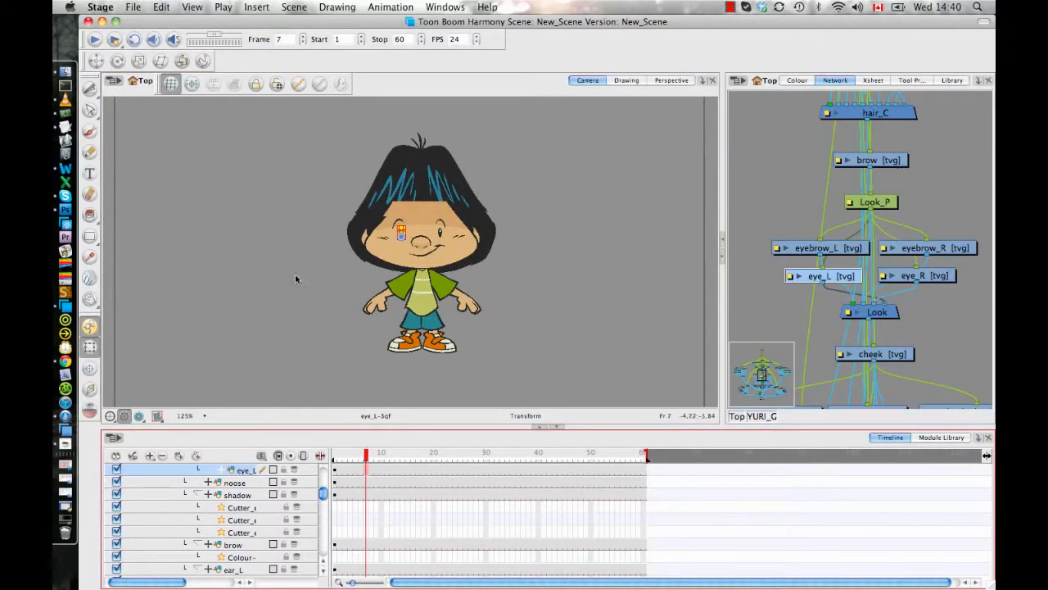
- Show the Timeline View toolbar and create a new empty drawing for eye_L at frame 7
{"action": "left_click", "coordinate": [445, 6]}
{"action": "mouse_move", "coordinate": [484, 64]}
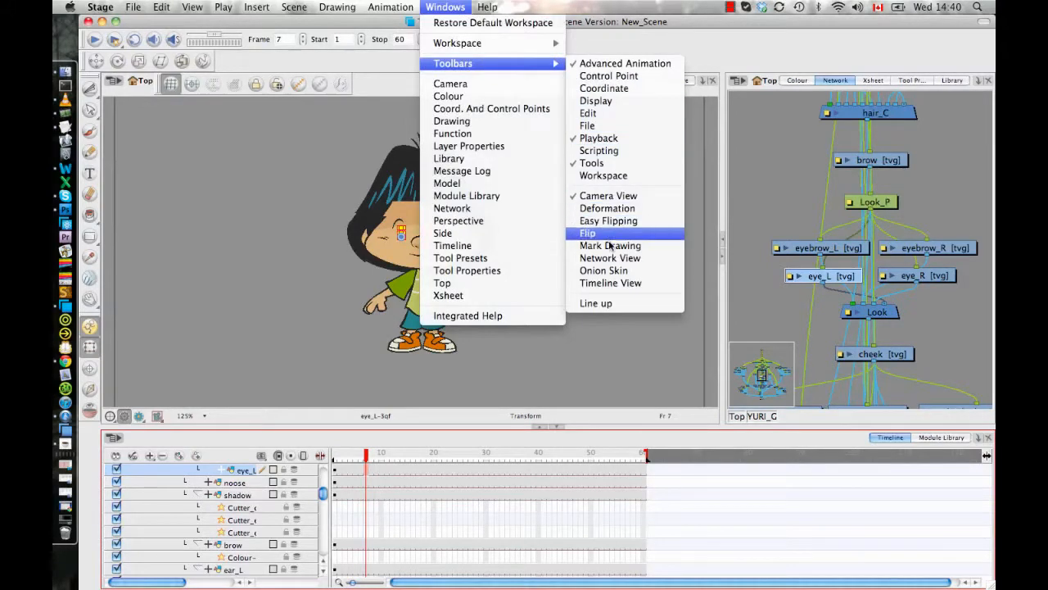
{"action": "left_click", "coordinate": [613, 283]}
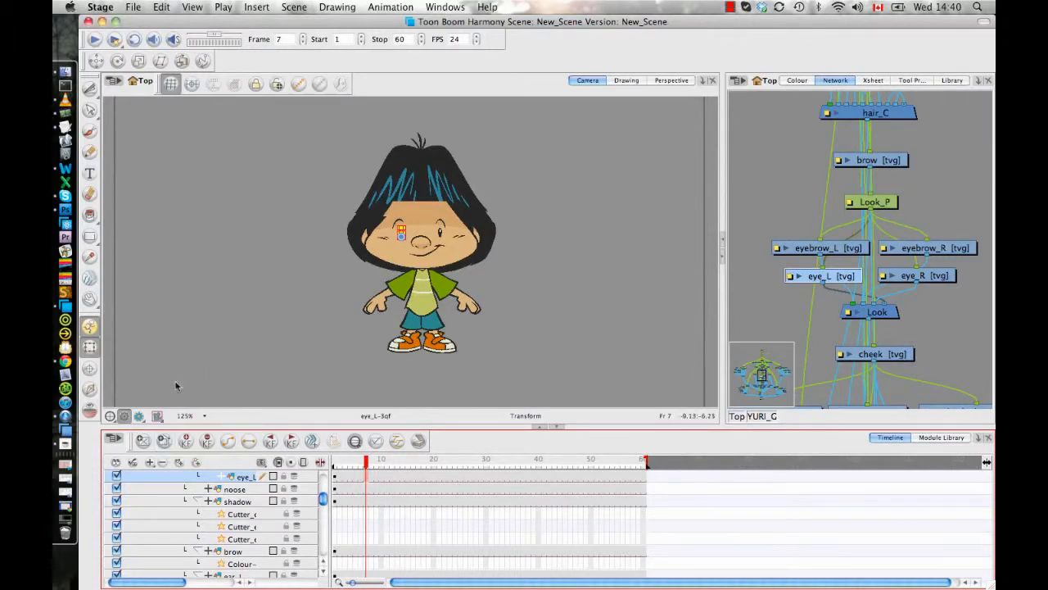
{"action": "left_click", "coordinate": [147, 440]}
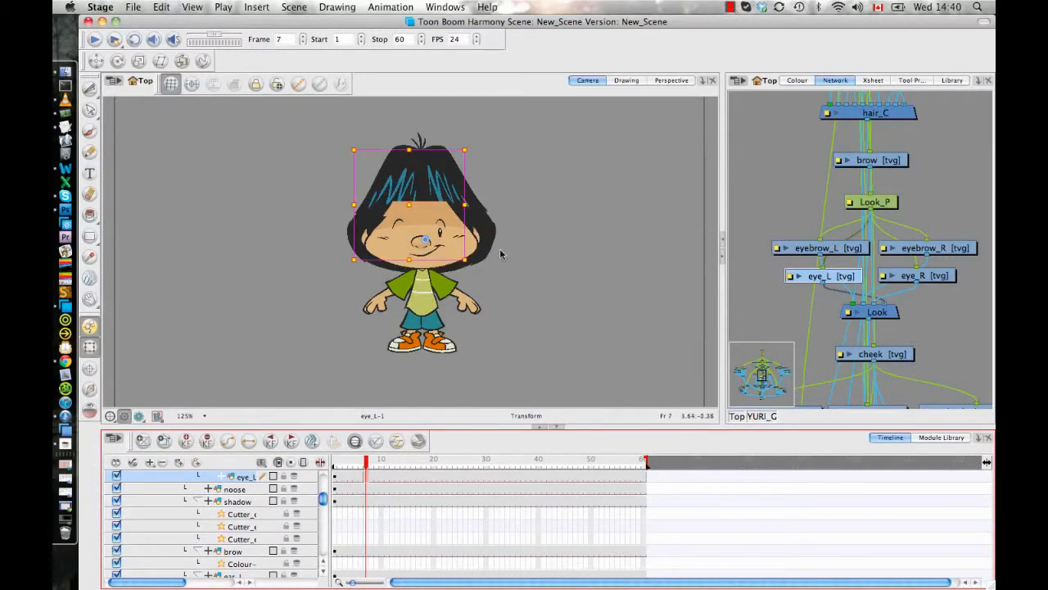
- Turn on onion skin and paint a short curved closed-eye stroke with the Brush on the empty eye_L drawing
{"action": "scroll", "coordinate": [426, 263], "scroll_direction": "up", "scroll_amount": 5}
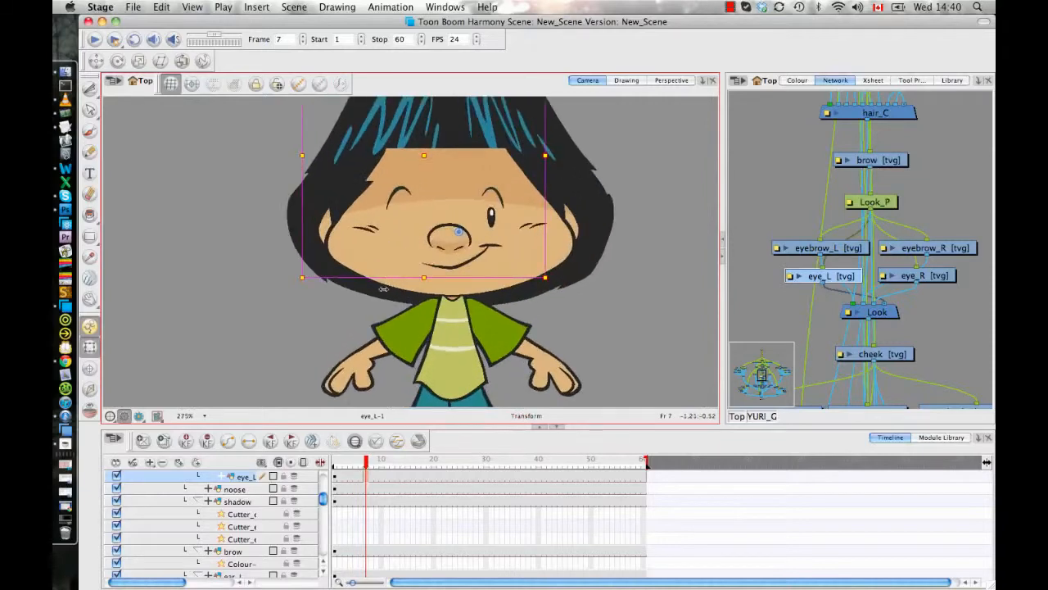
{"action": "scroll", "coordinate": [415, 241], "scroll_direction": "up", "scroll_amount": 3}
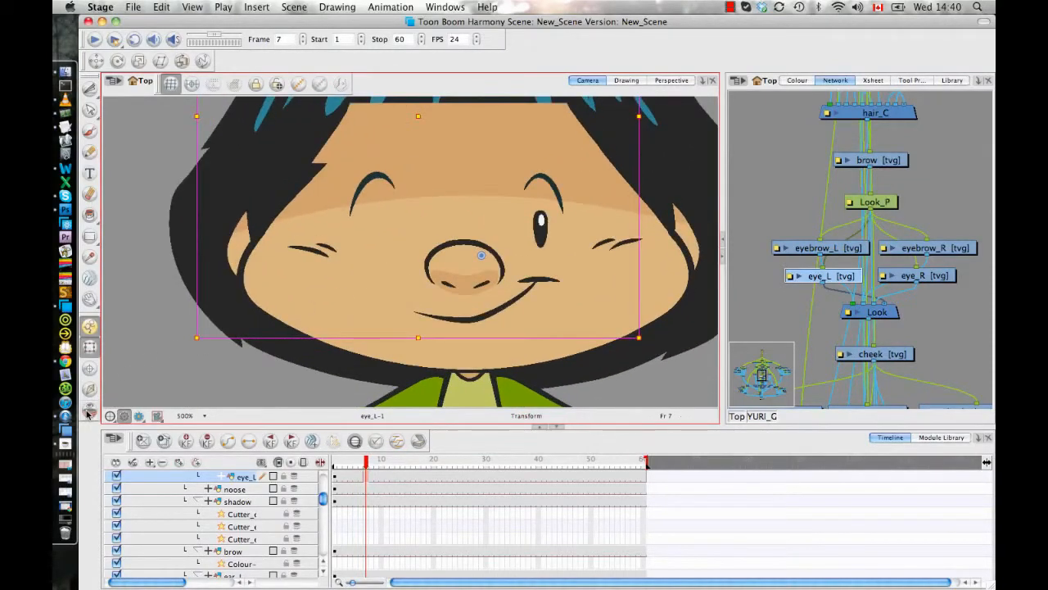
{"action": "left_click", "coordinate": [90, 131]}
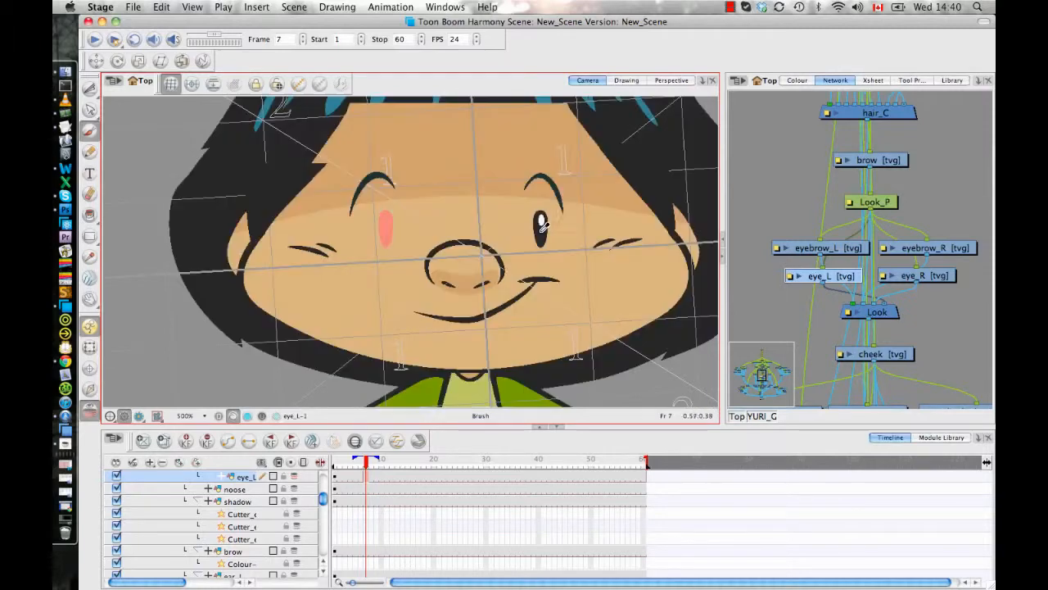
{"action": "mouse_move", "coordinate": [375, 238]}
{"action": "left_mouse_down"}
{"action": "mouse_move", "coordinate": [405, 230]}
{"action": "mouse_move", "coordinate": [363, 241]}
{"action": "left_mouse_up"}
{"action": "key", "text": "super+z"}
{"action": "key", "text": "o"}
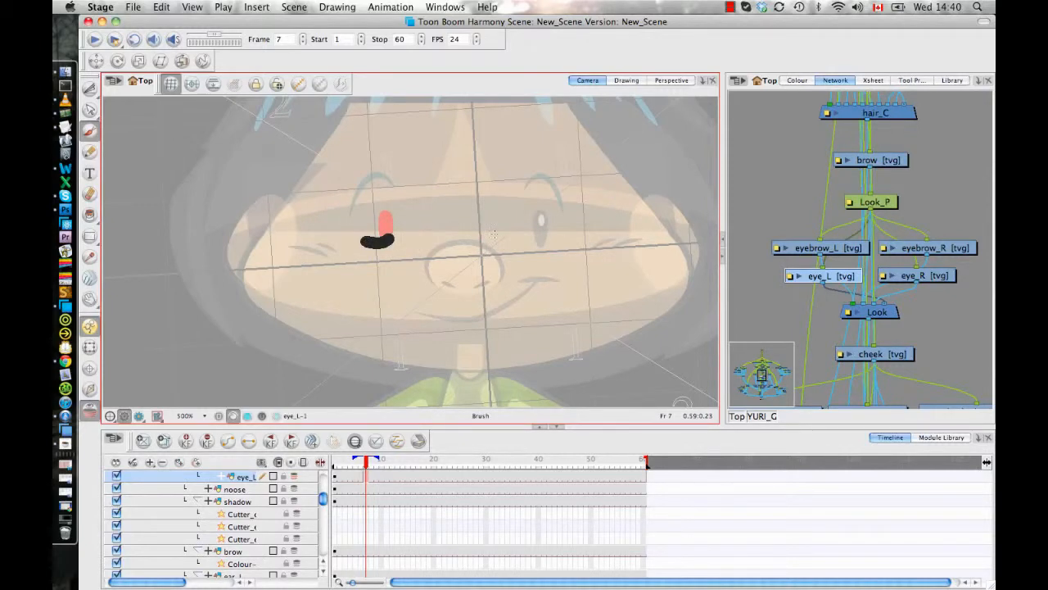
- Switch to the Transform tool and scrub back to frame 4 to compare the painted eye with the original drawing
{"action": "scroll", "coordinate": [433, 241], "scroll_direction": "down", "scroll_amount": 2}
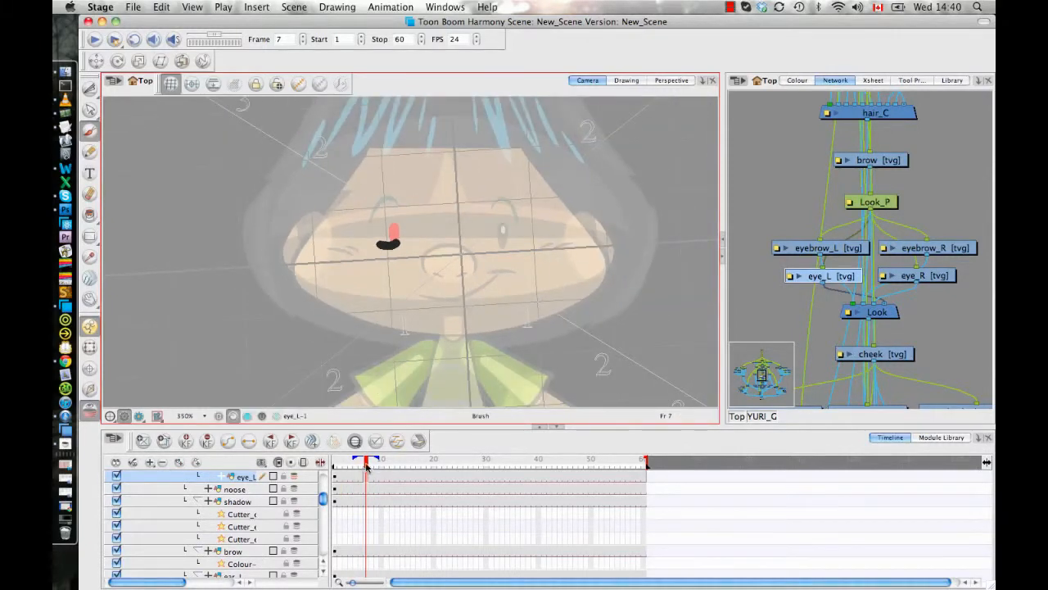
{"action": "left_click", "coordinate": [361, 467]}
{"action": "left_click", "coordinate": [366, 466]}
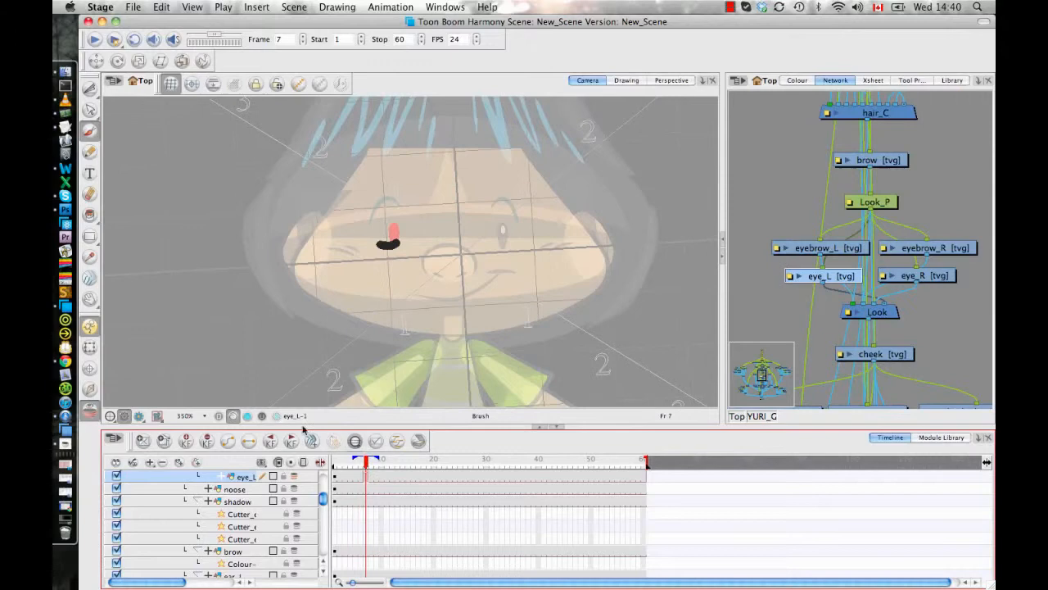
{"action": "left_click", "coordinate": [97, 349]}
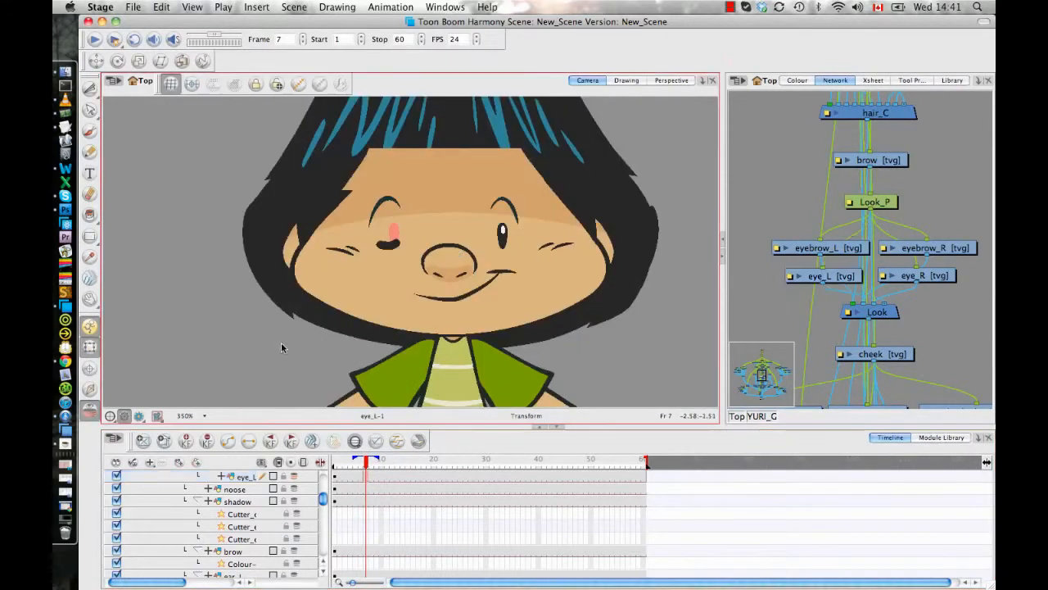
{"action": "left_click", "coordinate": [362, 464]}
{"action": "mouse_move", "coordinate": [362, 463]}
{"action": "left_mouse_down"}
{"action": "mouse_move", "coordinate": [339, 464]}
{"action": "mouse_move", "coordinate": [428, 467]}
{"action": "mouse_move", "coordinate": [351, 466]}
{"action": "left_mouse_up"}
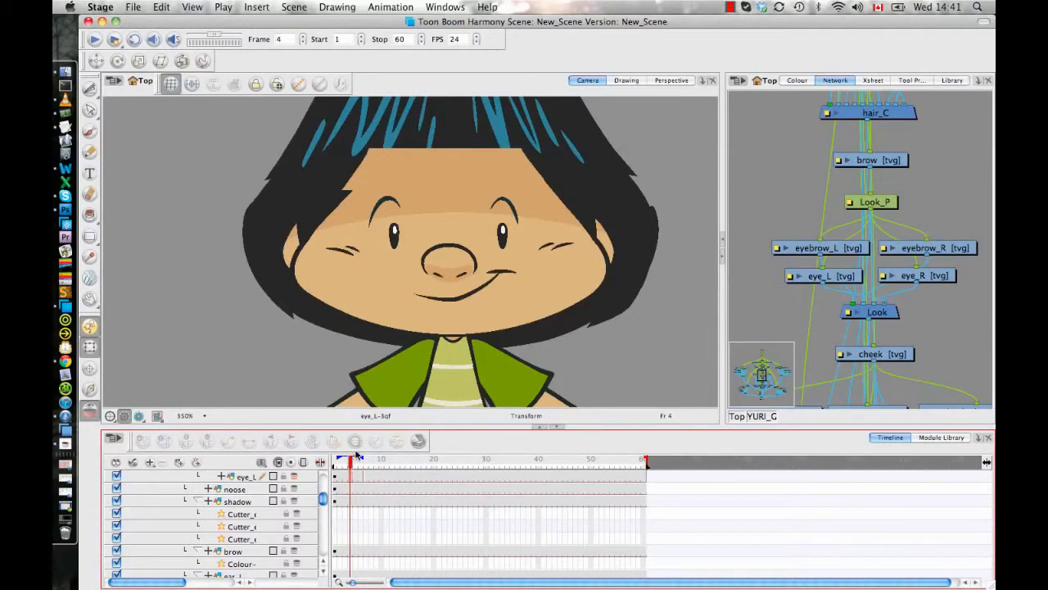
- Show the whole character in a taller camera view and display the library's Downloads folder contents
{"action": "scroll", "coordinate": [495, 336], "scroll_direction": "down", "scroll_amount": 5}
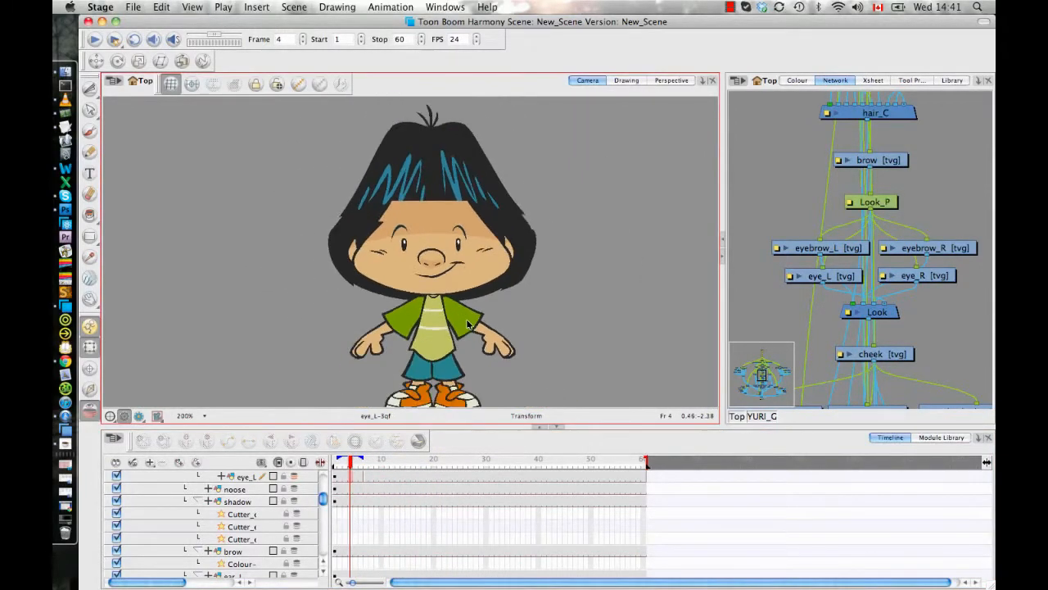
{"action": "scroll", "coordinate": [468, 324], "scroll_direction": "down", "scroll_amount": 2}
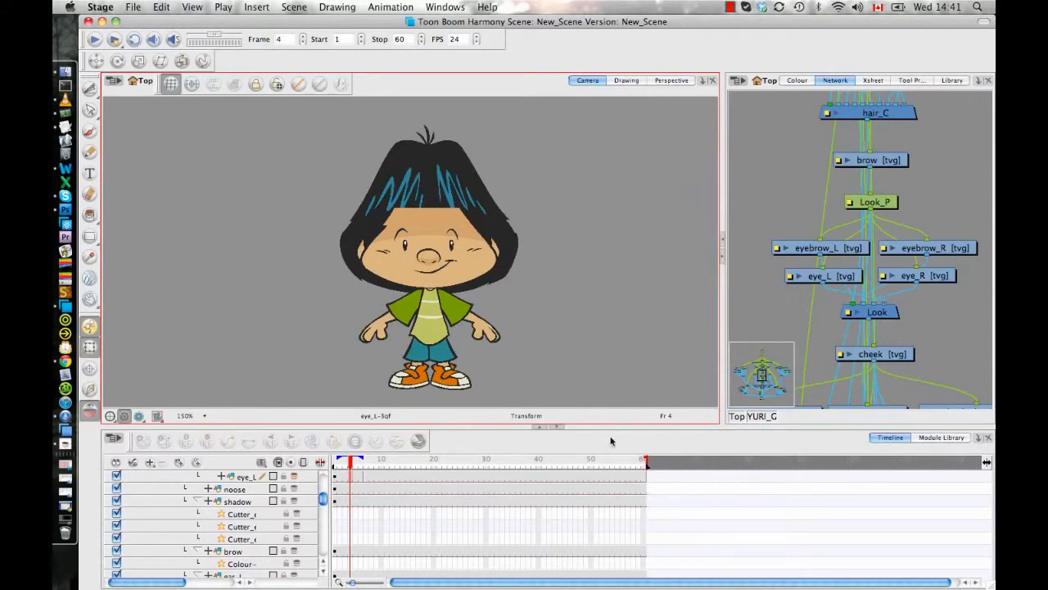
{"action": "left_click_drag", "start_coordinate": [614, 427], "coordinate": [616, 461]}
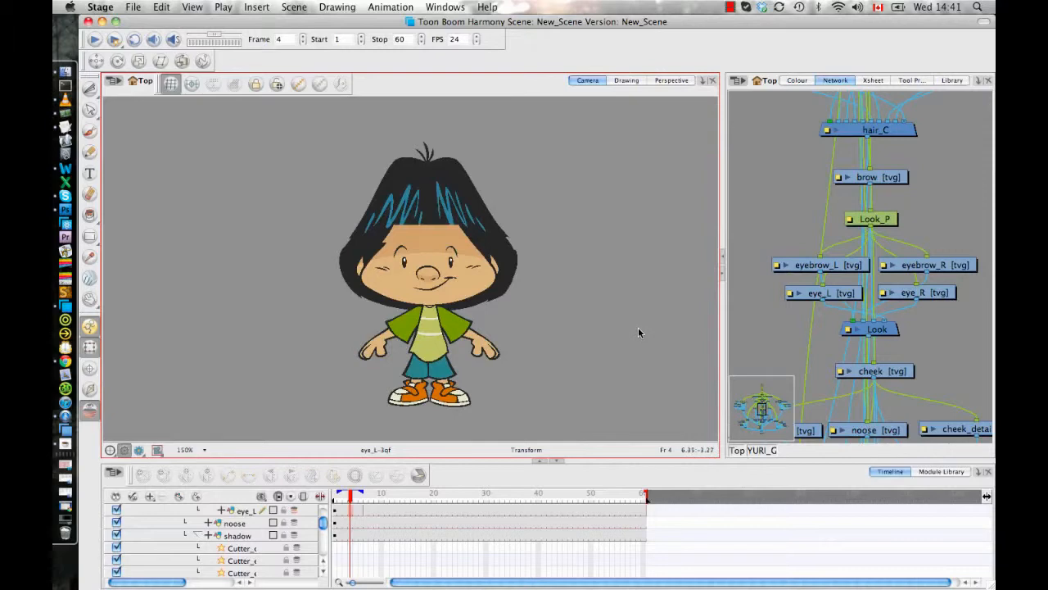
{"action": "left_click", "coordinate": [951, 82]}
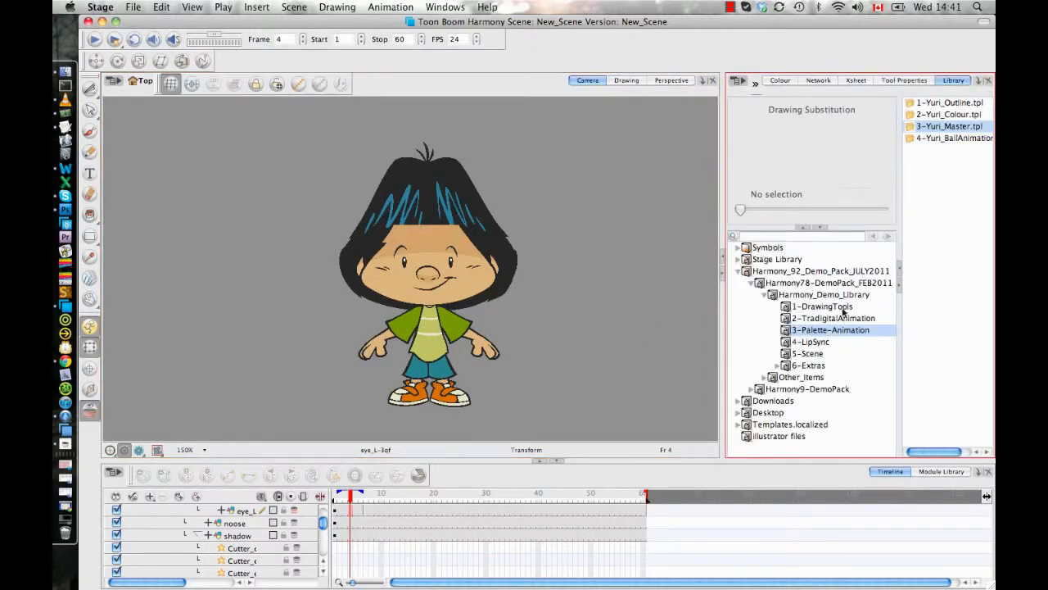
{"action": "left_click", "coordinate": [775, 401]}
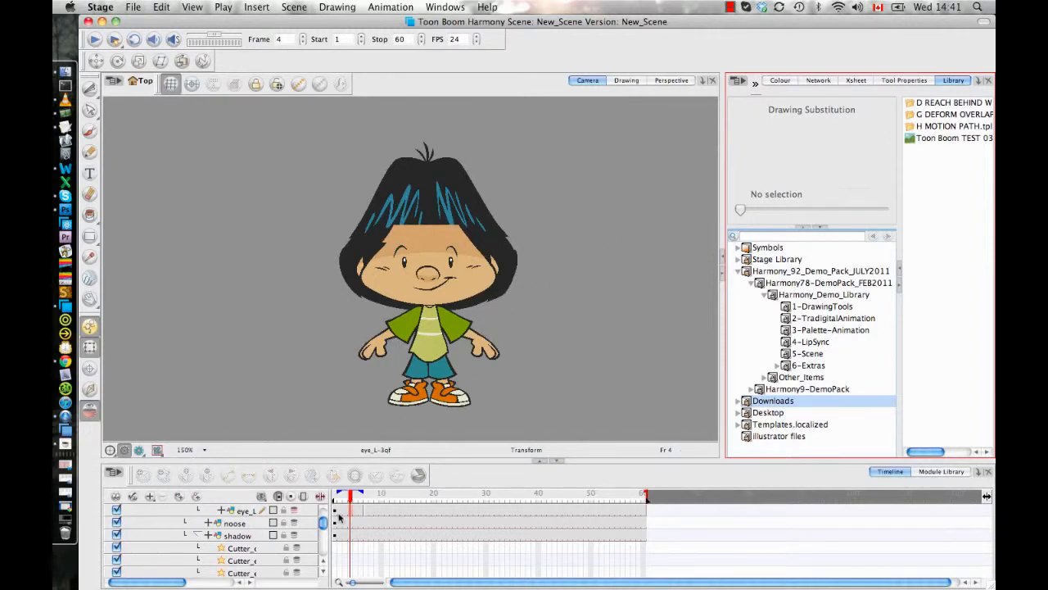
- Collapse the YURI_G group in the timeline and delete it from the scene
{"action": "scroll", "coordinate": [328, 524], "scroll_direction": "up", "scroll_amount": 5}
{"action": "left_click", "coordinate": [131, 511]}
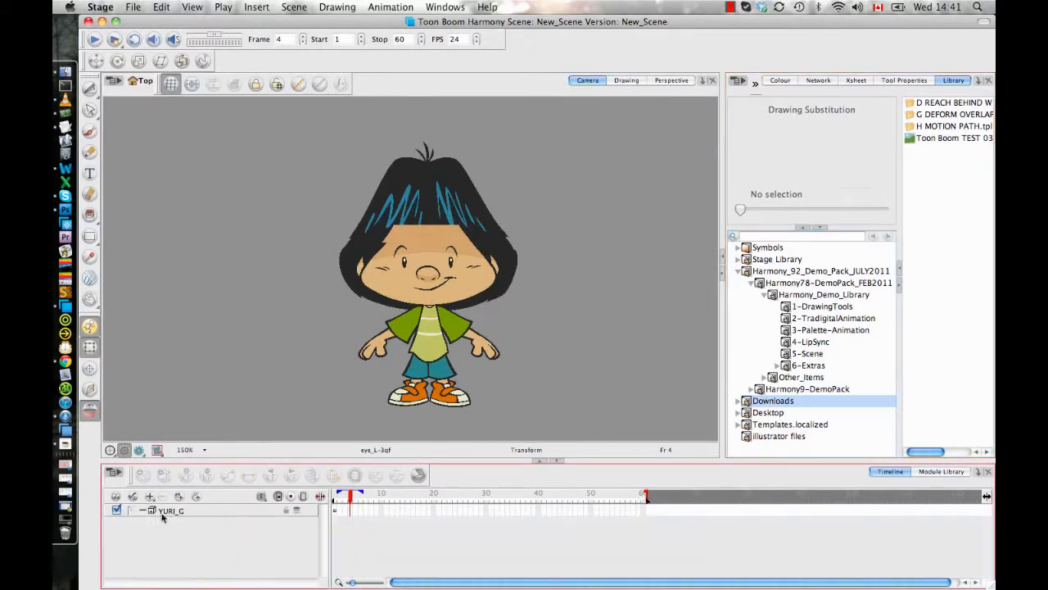
{"action": "left_click", "coordinate": [168, 511]}
{"action": "left_click", "coordinate": [163, 495]}
{"action": "left_click", "coordinate": [625, 322]}
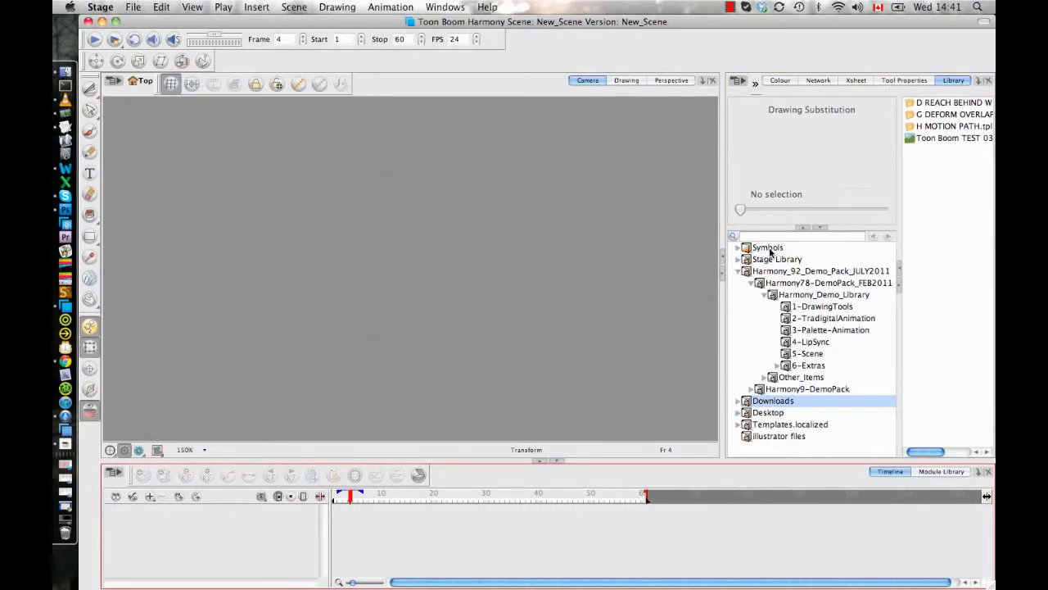
- Add the skateboard symbol from the Symbols library folder to the scene and move it near the centre of the camera frame
{"action": "left_click", "coordinate": [768, 249]}
{"action": "left_click", "coordinate": [936, 137]}
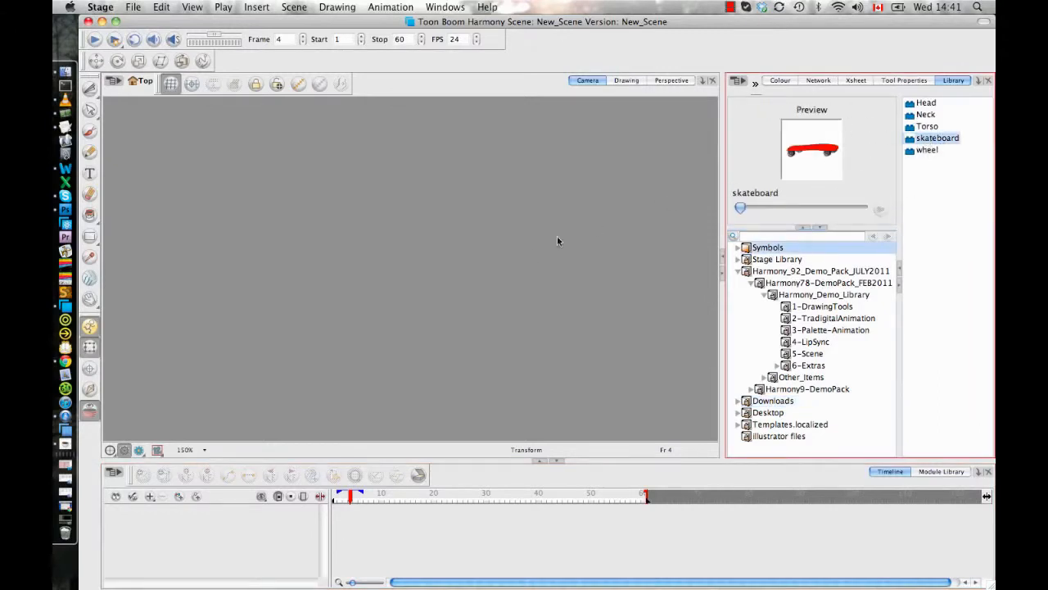
{"action": "left_click_drag", "start_coordinate": [558, 236], "coordinate": [550, 243]}
{"action": "left_click", "coordinate": [485, 301]}
{"action": "left_click", "coordinate": [583, 158]}
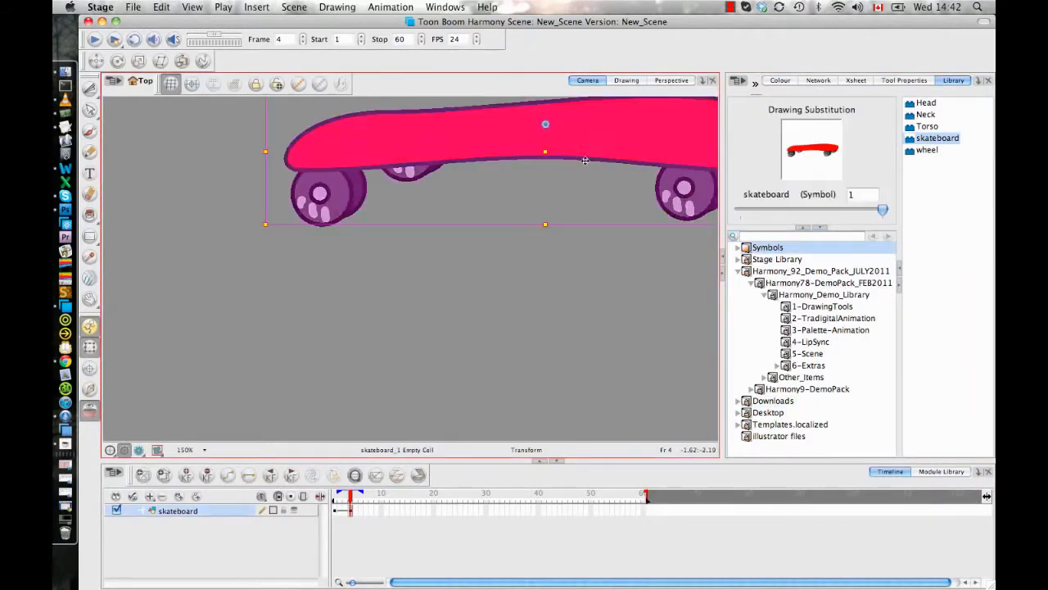
{"action": "left_click_drag", "start_coordinate": [590, 144], "coordinate": [485, 251]}
{"action": "left_click", "coordinate": [464, 357]}
{"action": "left_click", "coordinate": [485, 259]}
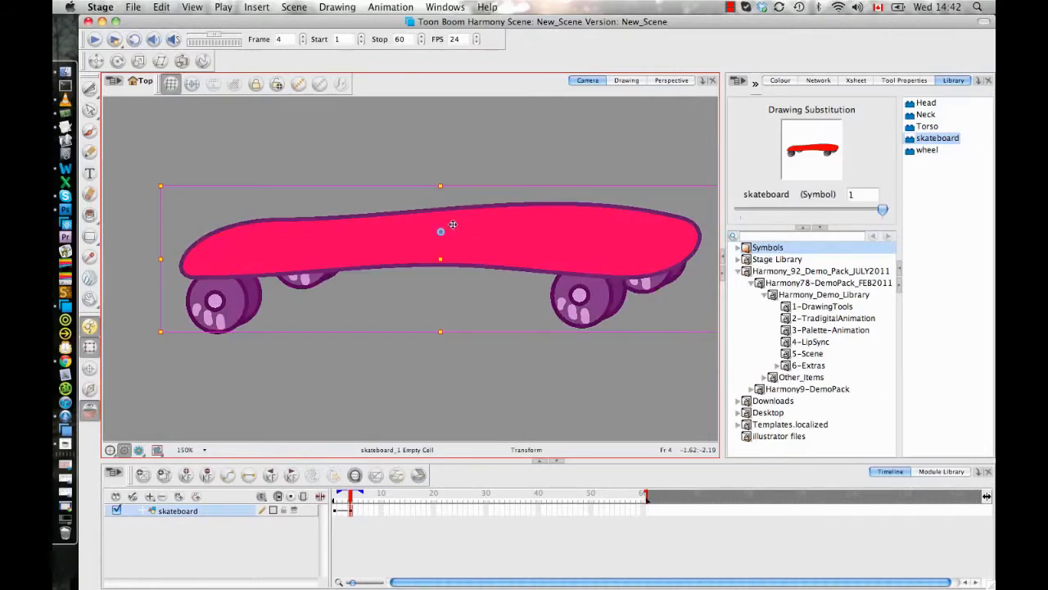
- Open the skateboard symbol for editing from the library
{"action": "key", "text": "2"}
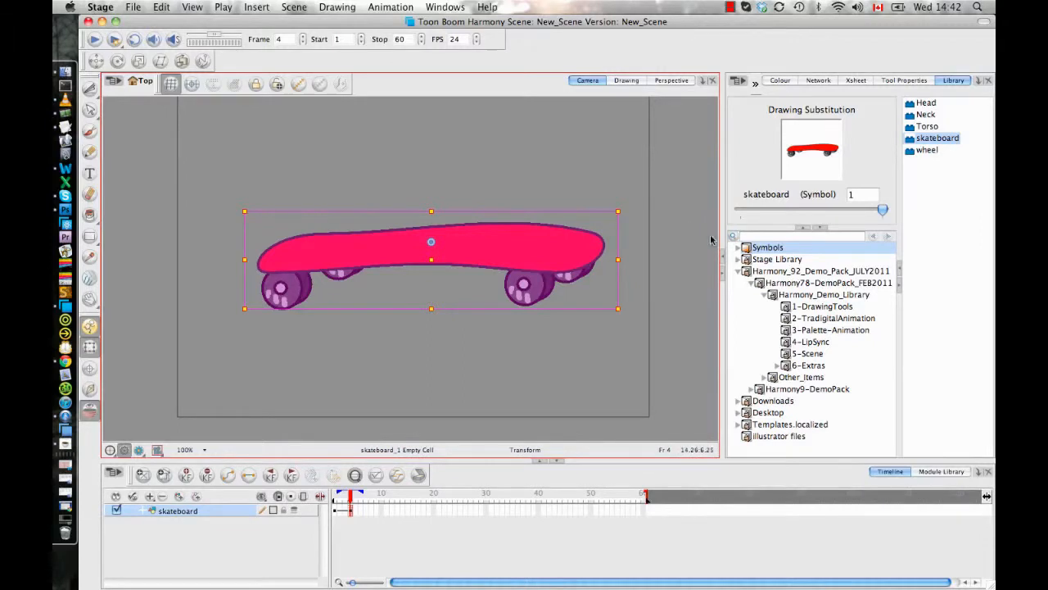
{"action": "right_click", "coordinate": [920, 141]}
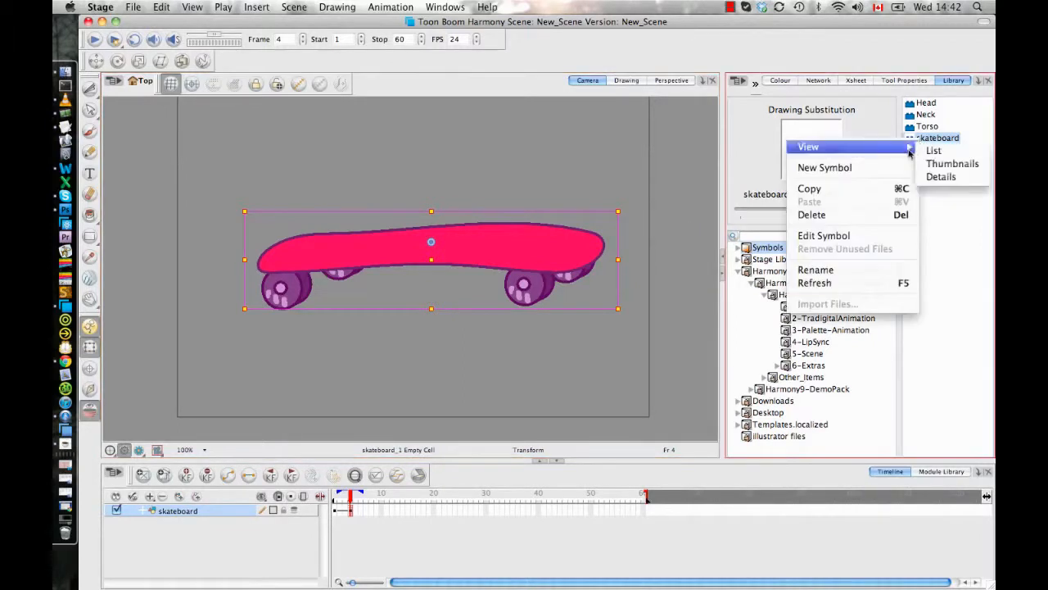
{"action": "left_click", "coordinate": [824, 236]}
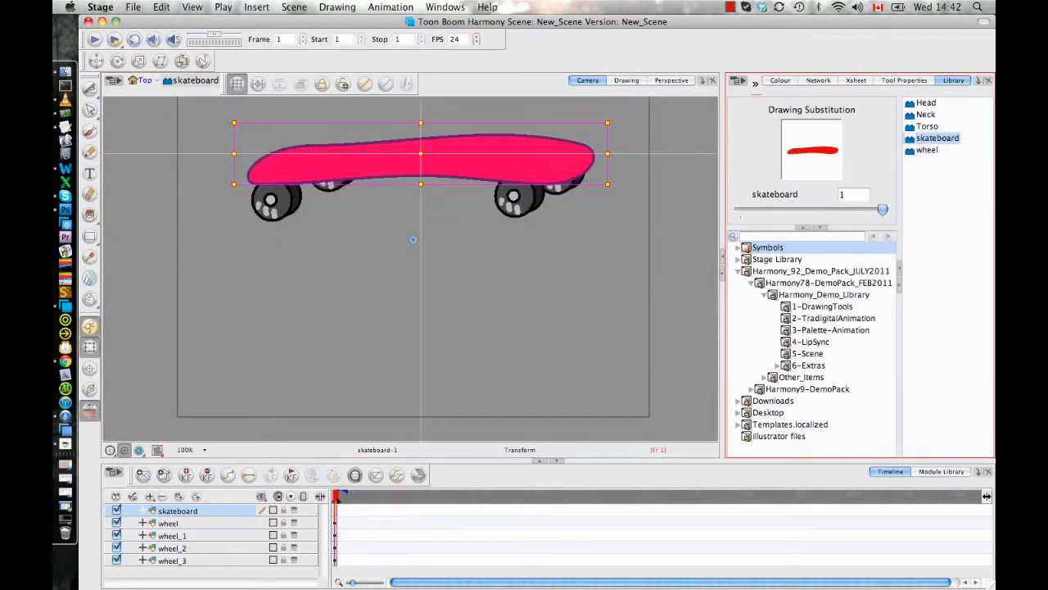
- Place the pivot of the skateboard drawing at the board's end, just above the front-facing left wheel
{"action": "left_click_drag", "start_coordinate": [481, 263], "coordinate": [478, 293]}
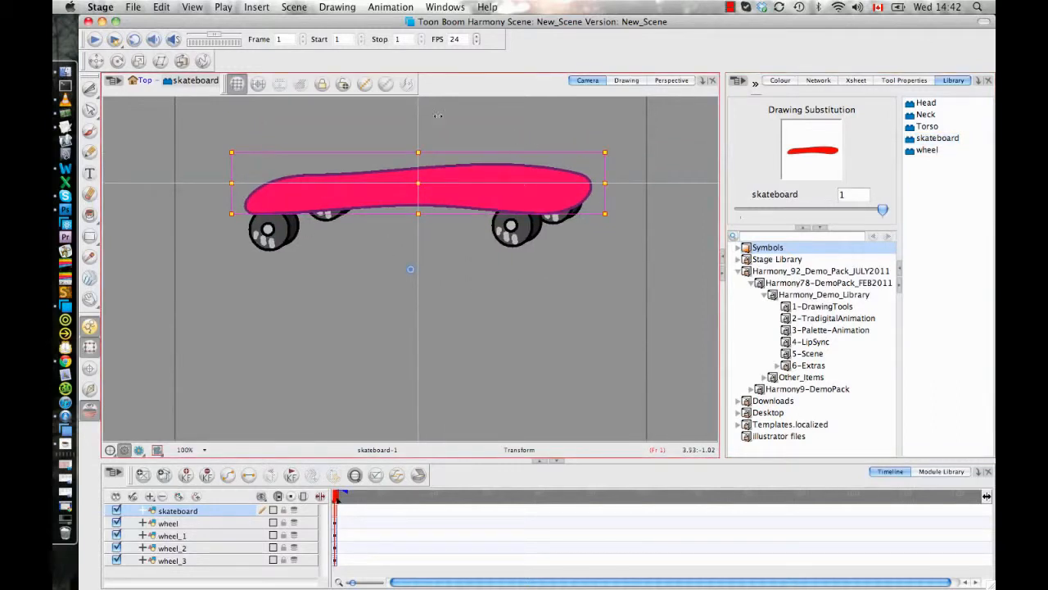
{"action": "key", "text": "2"}
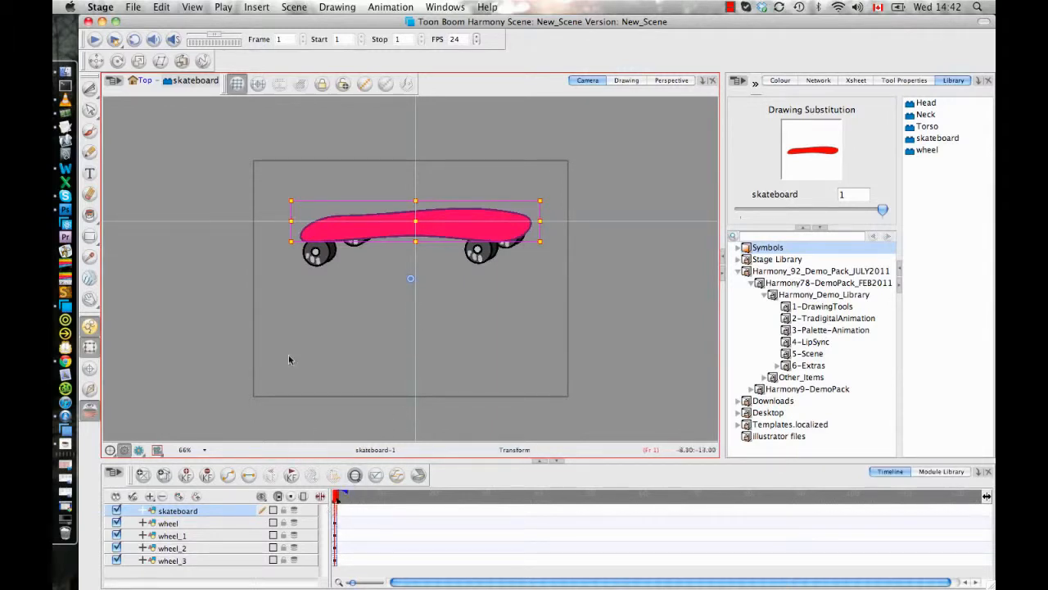
{"action": "left_click", "coordinate": [335, 514]}
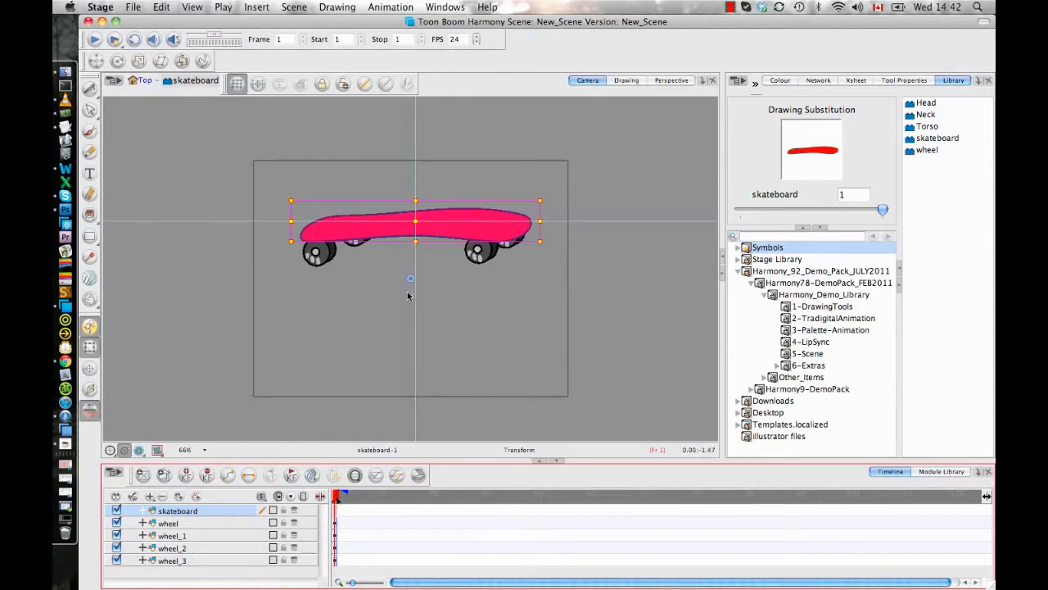
{"action": "left_click", "coordinate": [90, 370]}
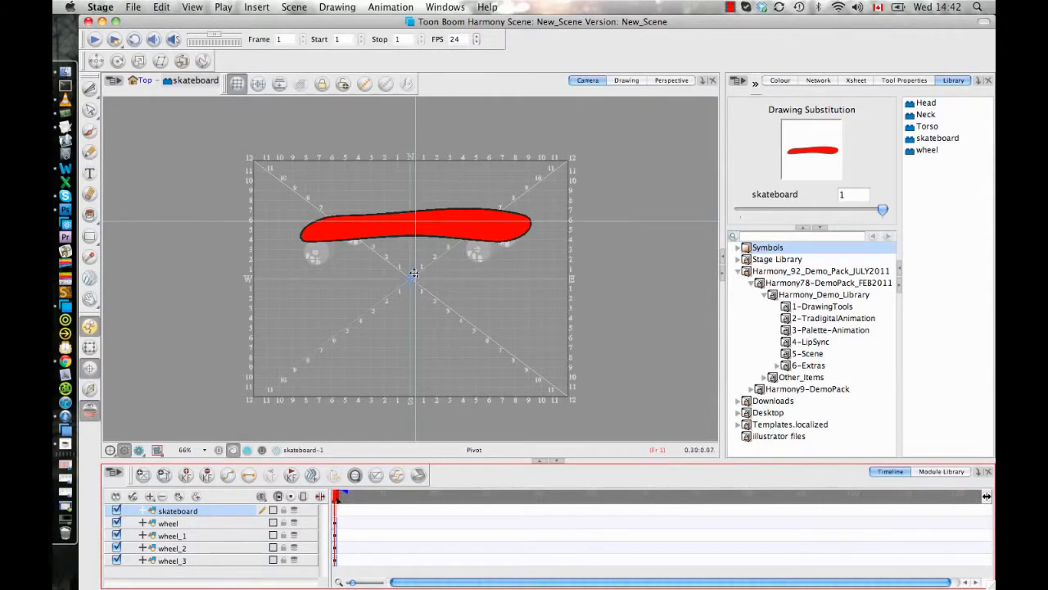
{"action": "left_click", "coordinate": [318, 232]}
{"action": "mouse_move", "coordinate": [317, 232]}
{"action": "left_mouse_down"}
{"action": "mouse_move", "coordinate": [308, 232]}
{"action": "mouse_move", "coordinate": [320, 228]}
{"action": "left_mouse_up"}
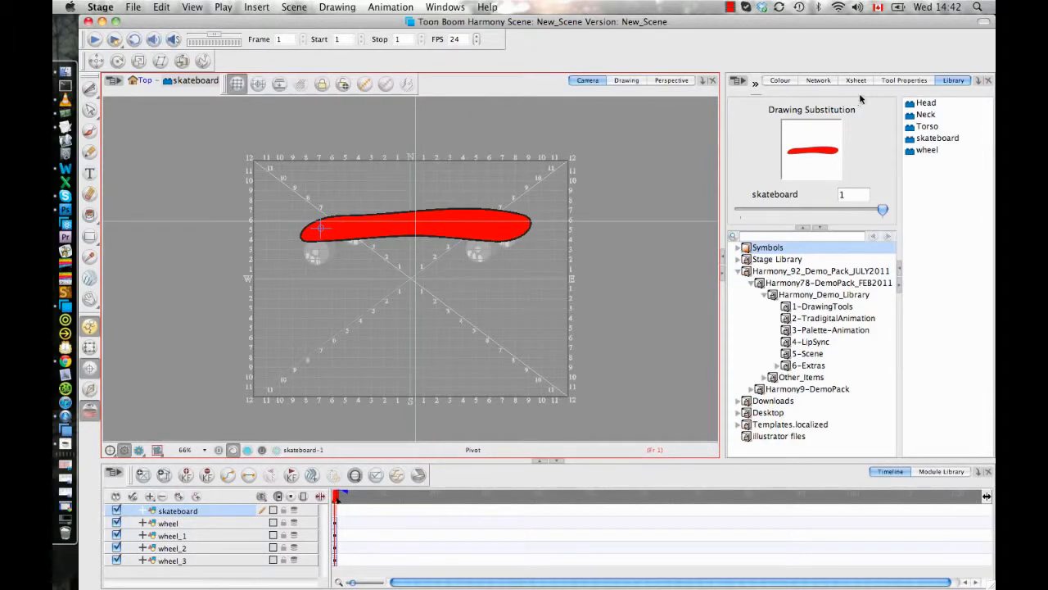
- Copy the skateboard drawing's pivot to the parent symbol and return to the Top level of the scene
{"action": "left_click", "coordinate": [893, 79]}
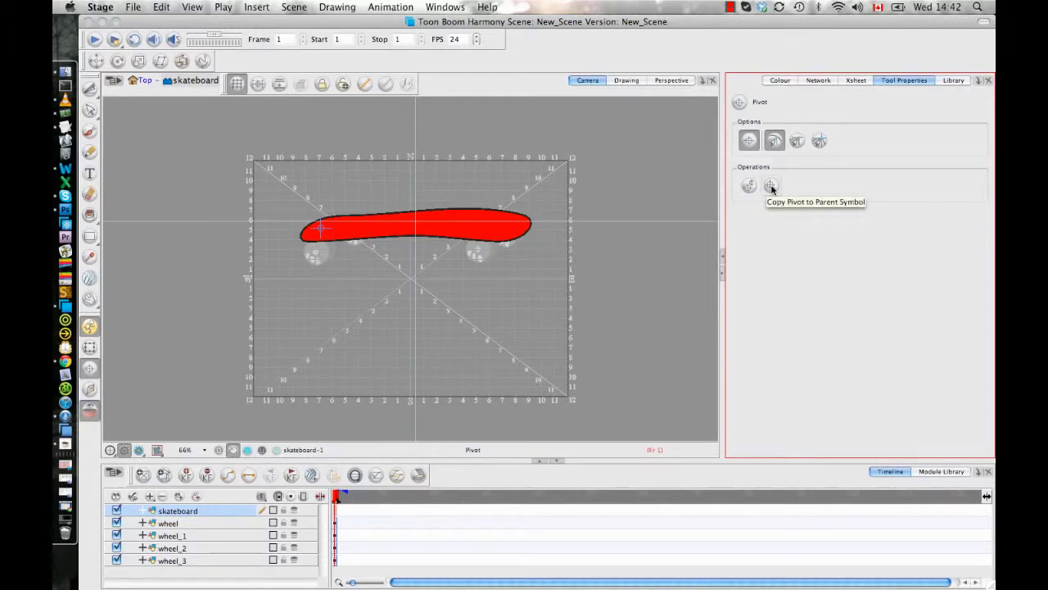
{"action": "left_click", "coordinate": [771, 186]}
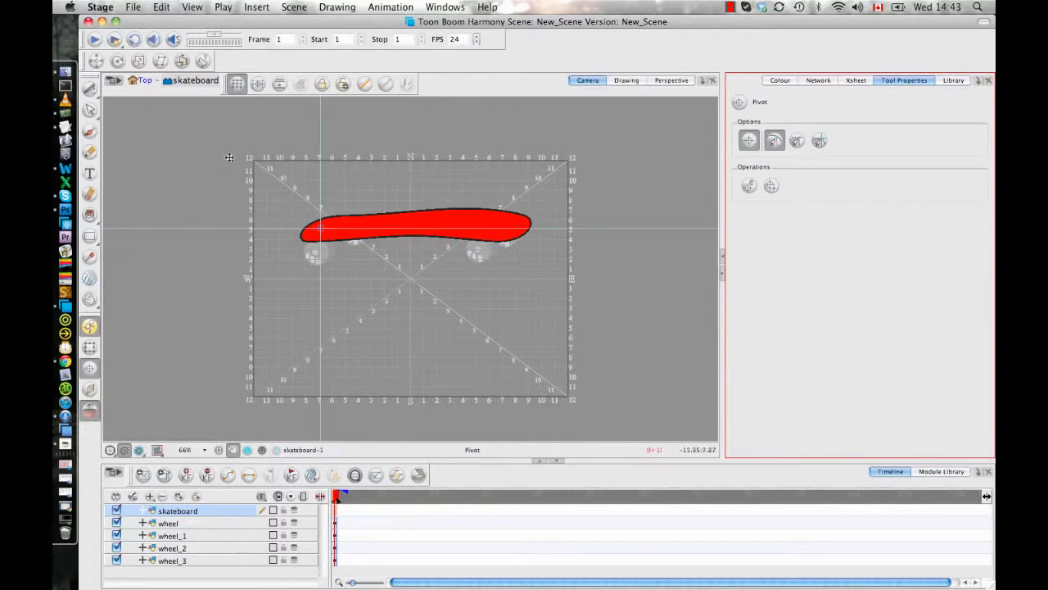
{"action": "left_click", "coordinate": [144, 80]}
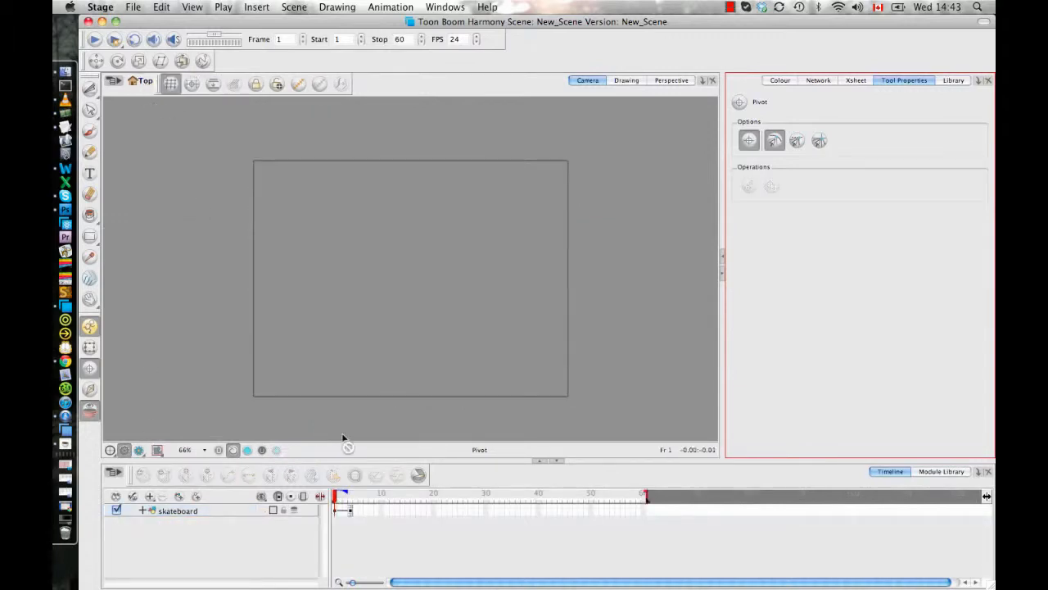
- Test rotating the skateboard symbol around its copied pivot on frame 4 with the Transform tool, then deselect it
{"action": "left_click", "coordinate": [350, 510]}
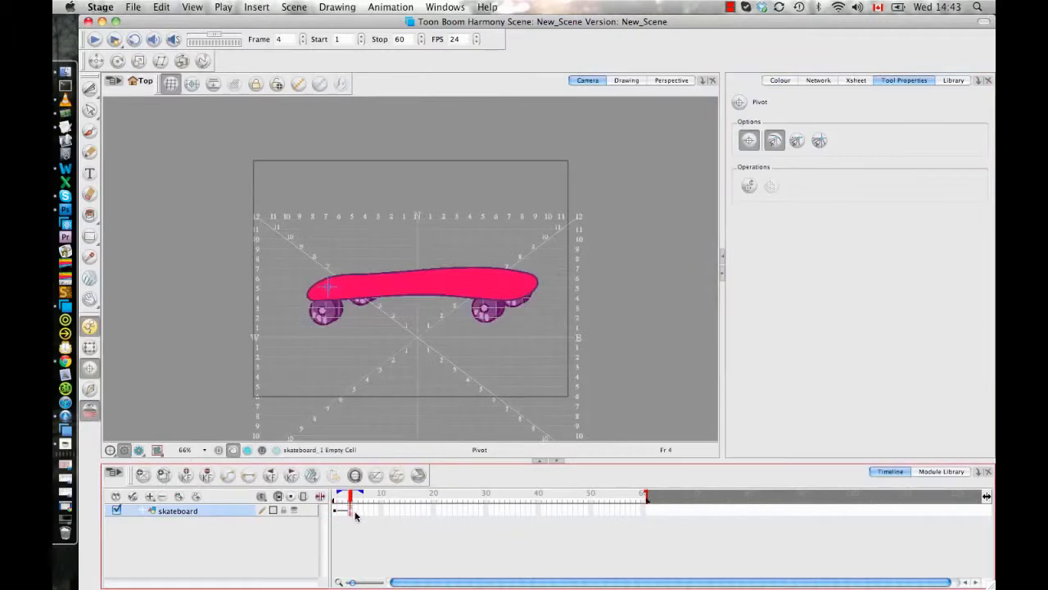
{"action": "left_click", "coordinate": [89, 346]}
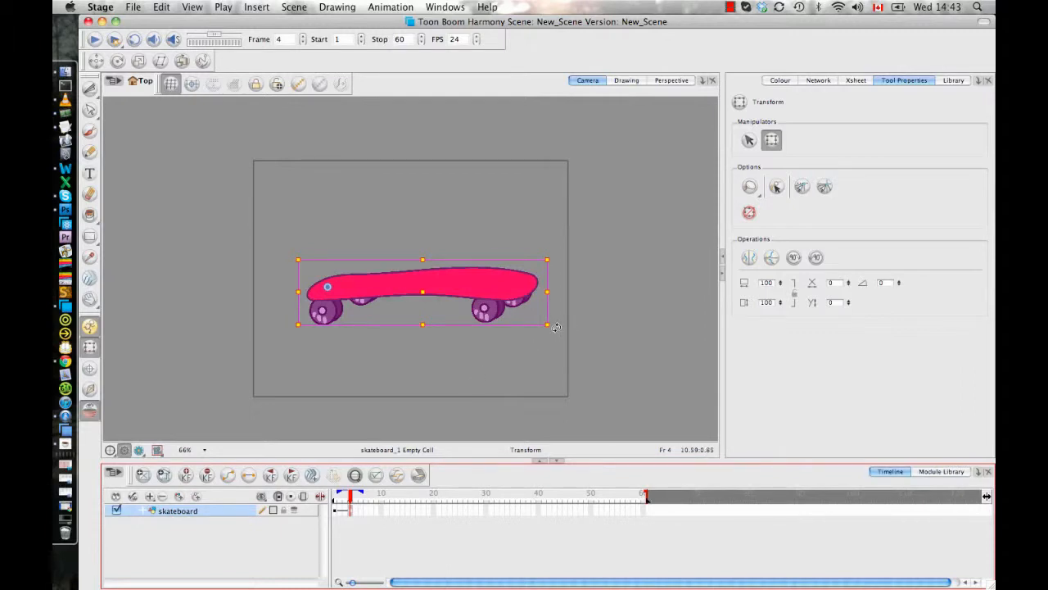
{"action": "mouse_move", "coordinate": [554, 329]}
{"action": "left_mouse_down"}
{"action": "mouse_move", "coordinate": [549, 347]}
{"action": "mouse_move", "coordinate": [549, 313]}
{"action": "left_mouse_up"}
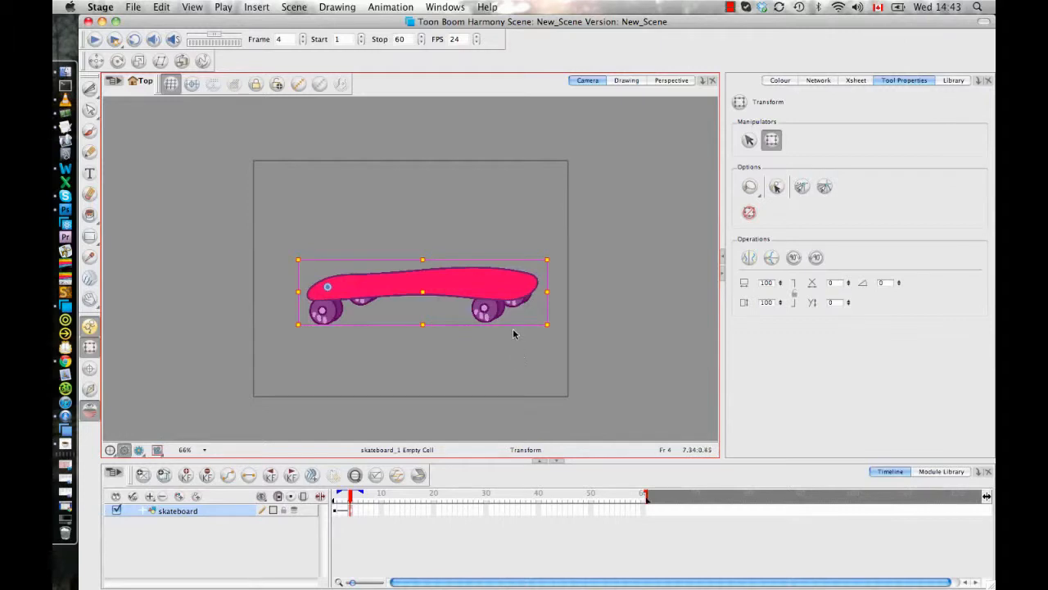
{"action": "left_click", "coordinate": [492, 365]}
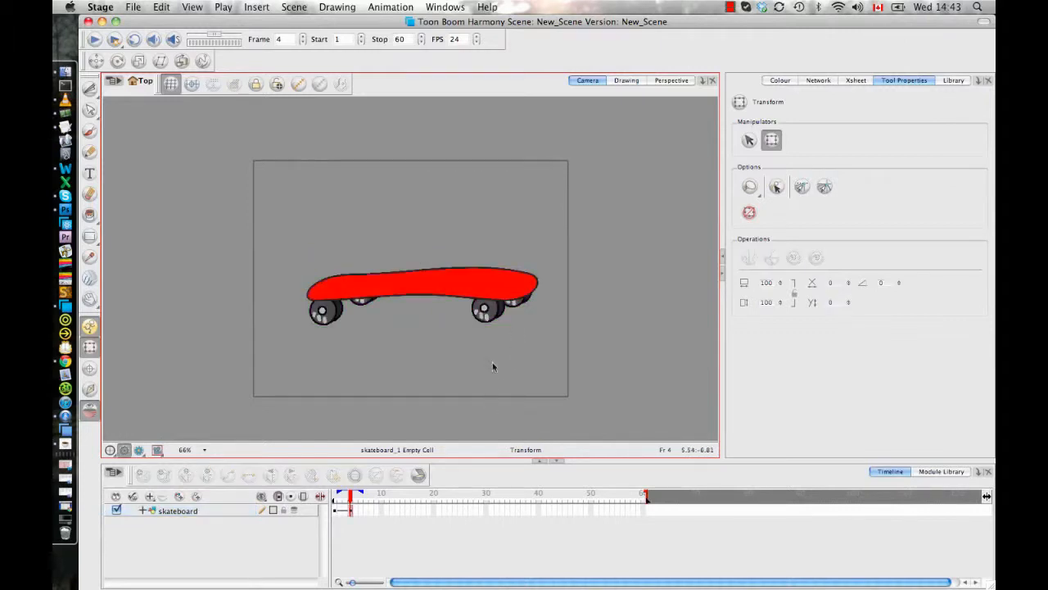
- Delete the skateboard layer with its drawing files and add the library's skateboard symbol again through Paste Special, pasting all frames of the symbol
{"action": "left_click", "coordinate": [349, 510]}
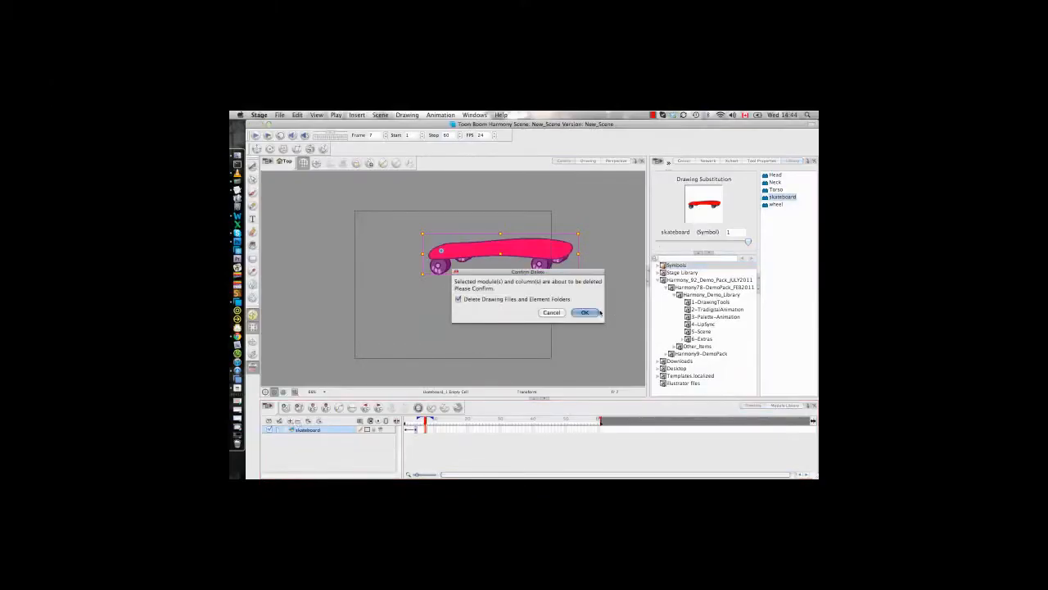
{"action": "key", "text": "Return"}
{"action": "left_click", "coordinate": [777, 198]}
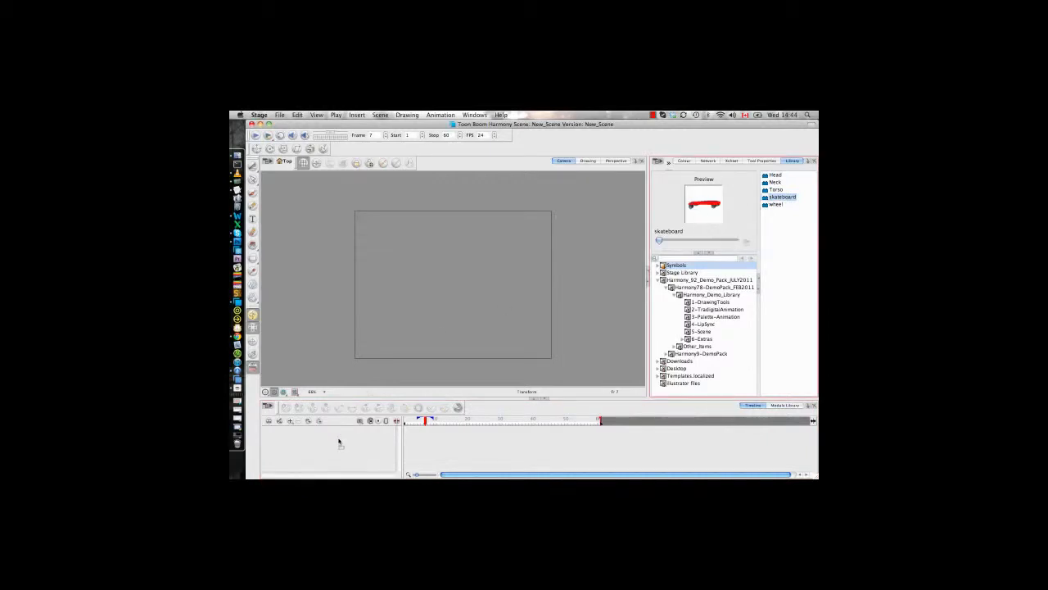
{"action": "left_click_drag", "start_coordinate": [338, 441], "coordinate": [337, 438]}
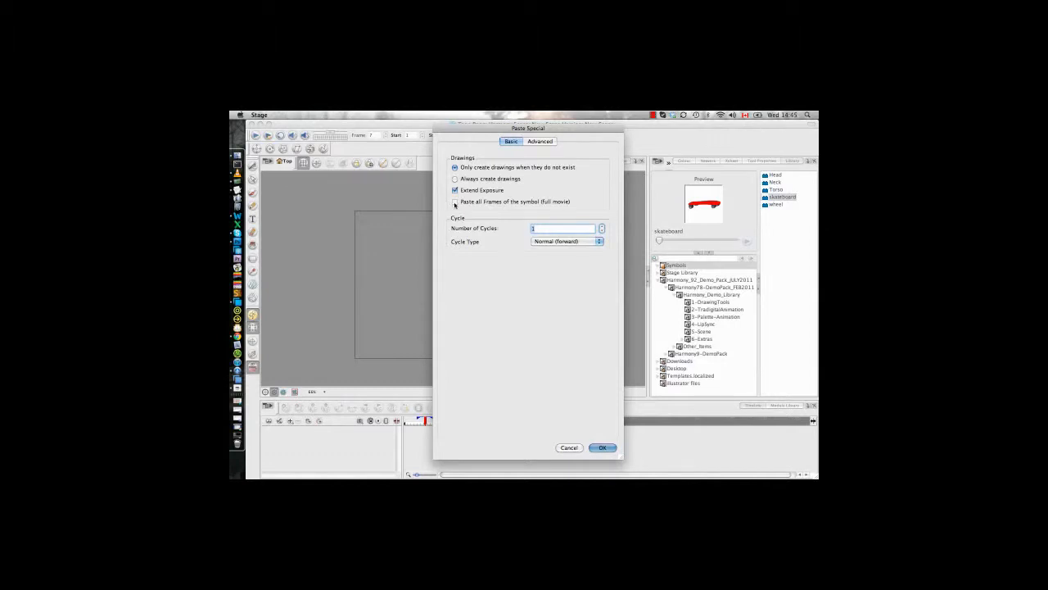
{"action": "left_click", "coordinate": [455, 203]}
{"action": "left_click", "coordinate": [603, 226]}
{"action": "left_click", "coordinate": [602, 447]}
- Return to frame 1, select the skateboard's first cell and examine the commands available for it
{"action": "left_click_drag", "start_coordinate": [428, 421], "coordinate": [385, 426]}
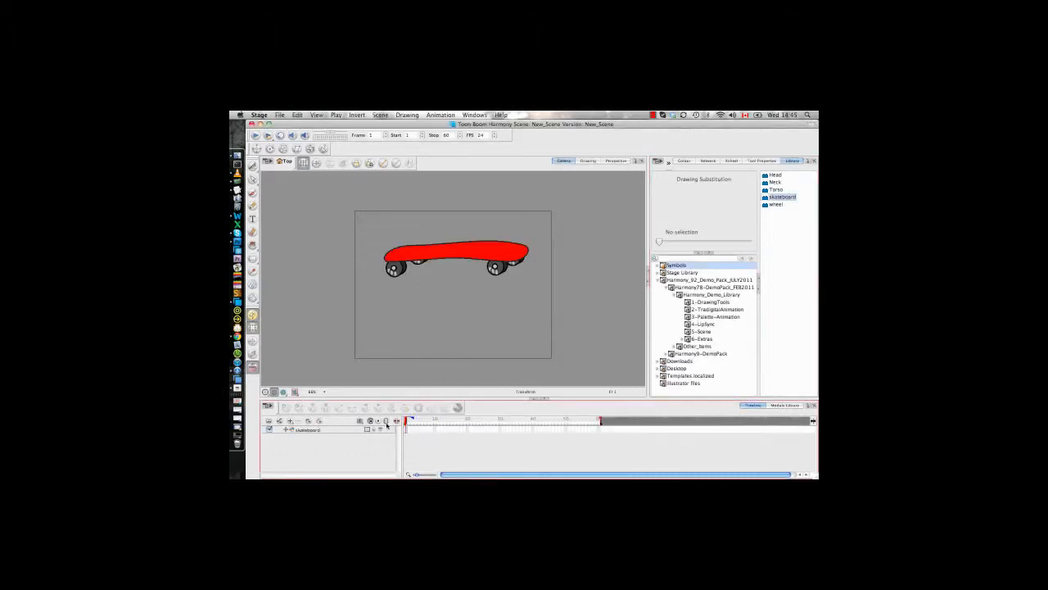
{"action": "left_click", "coordinate": [407, 432]}
{"action": "left_click", "coordinate": [475, 346]}
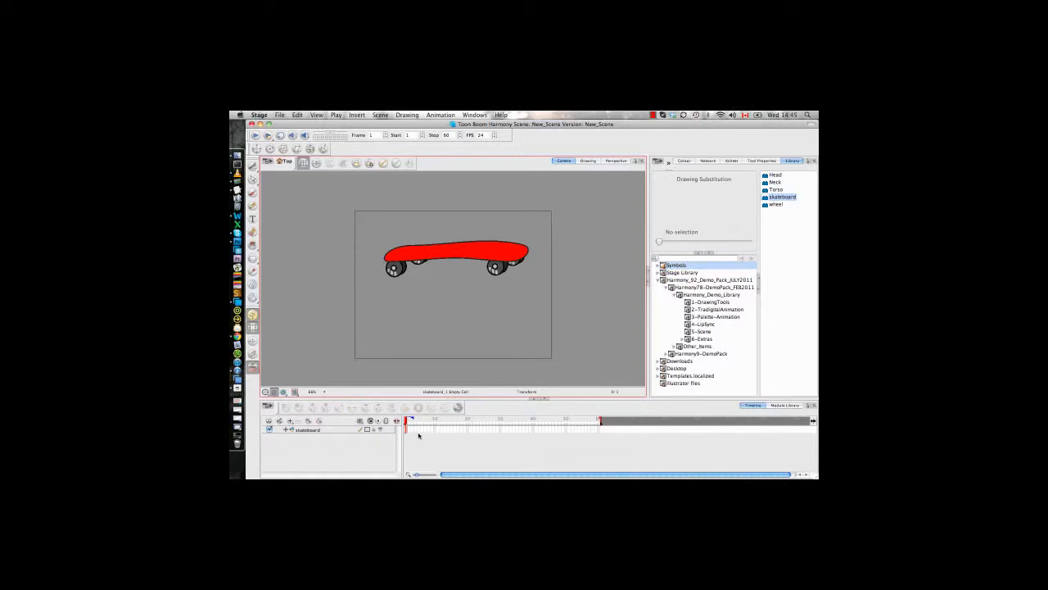
{"action": "left_click", "coordinate": [407, 431]}
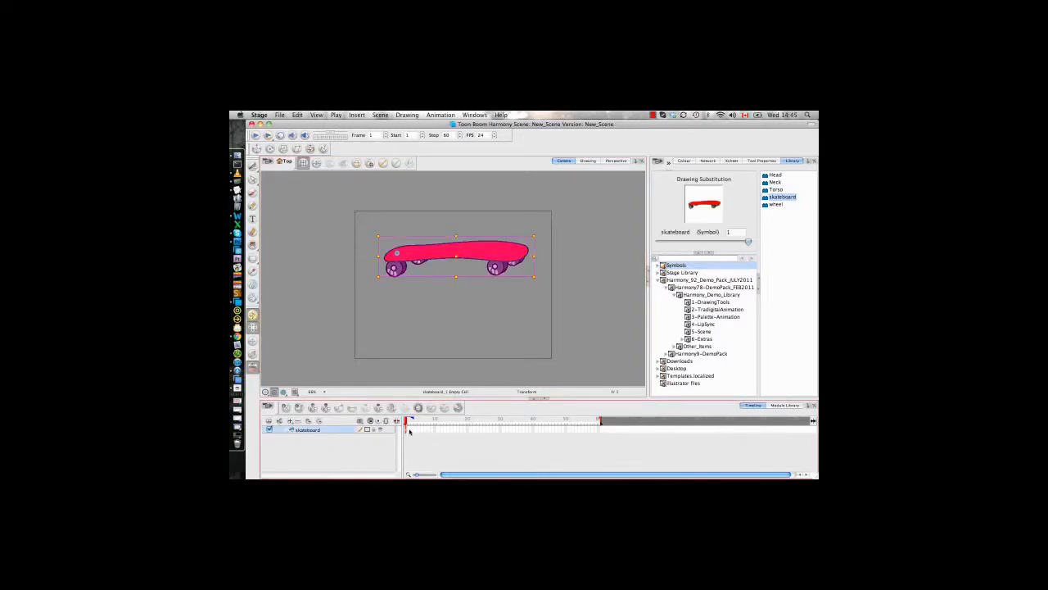
{"action": "right_click", "coordinate": [409, 431]}
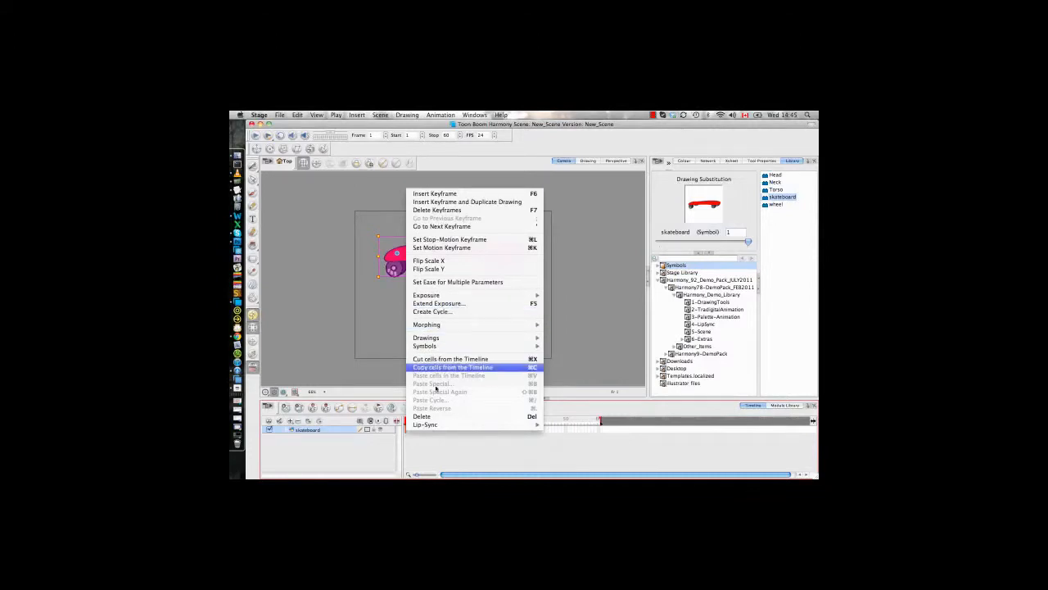
{"action": "left_click", "coordinate": [435, 436]}
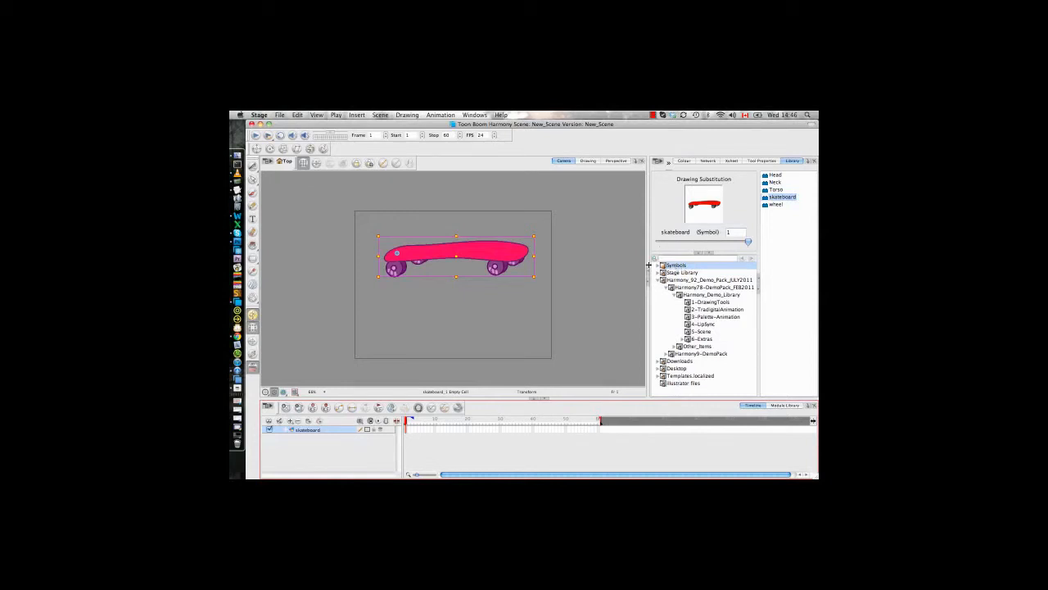
{"action": "left_click", "coordinate": [564, 267]}
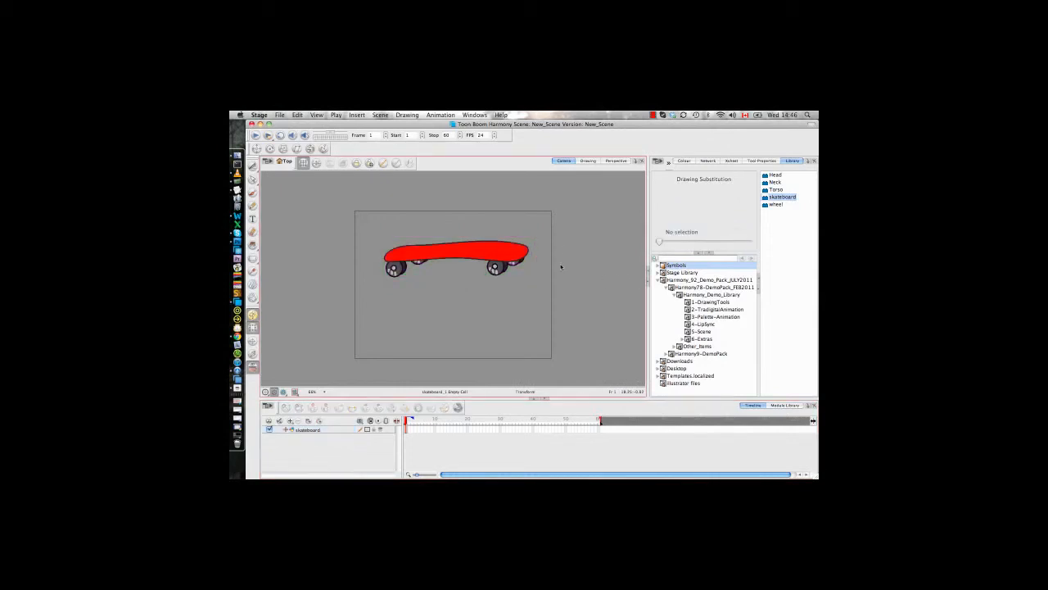